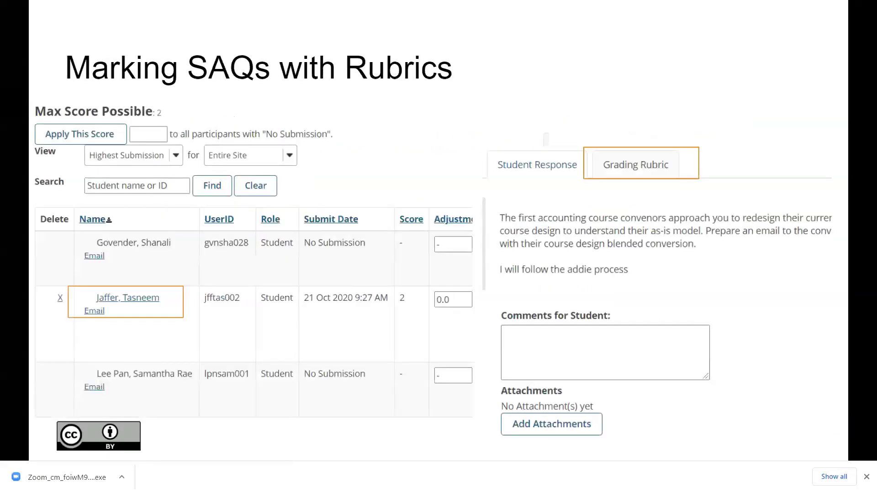
- Exit the slide presentation and return to the start of the Tests & Quizzes assessment list
key("Escape")
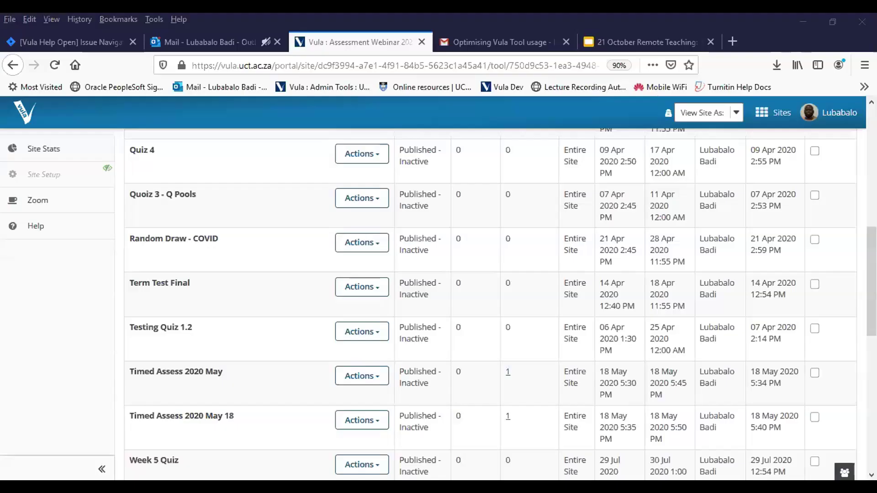
scroll(307, 320, "up", 7)
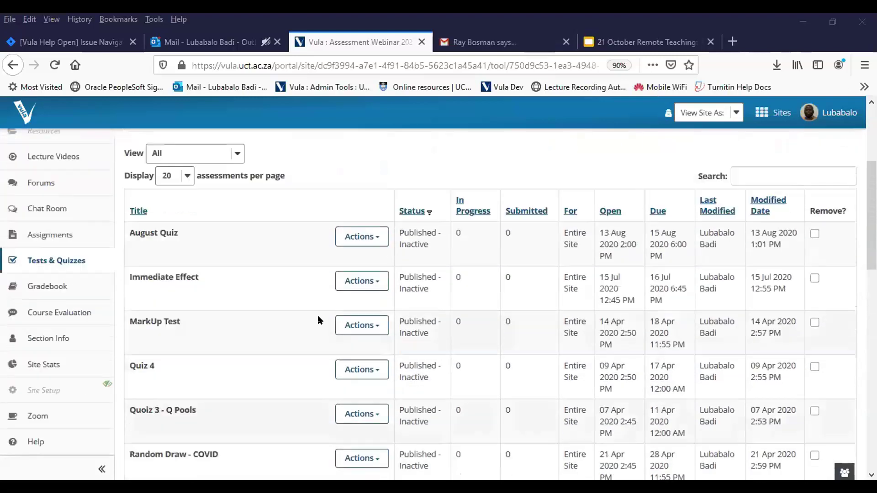
scroll(486, 256, "up", 2)
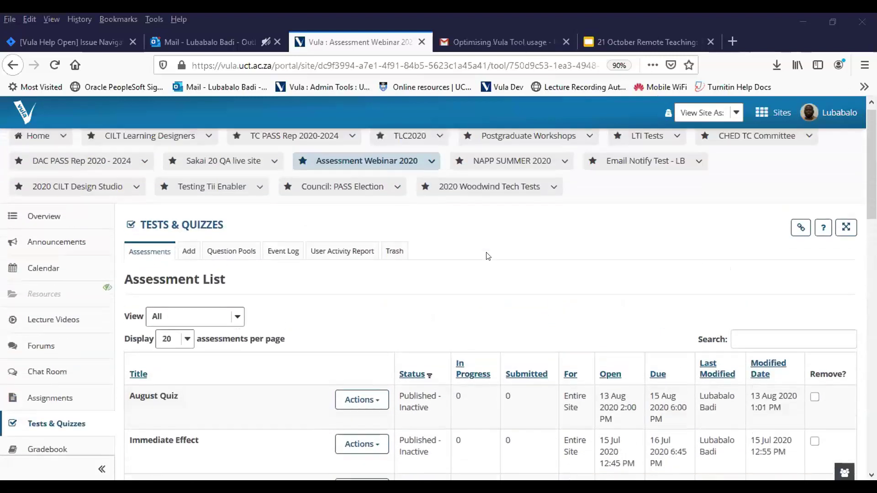
- Open the Manage Tools page in Site Setup and review the tool list down to the Tests & Quizzes entry
scroll(488, 256, "down", 2)
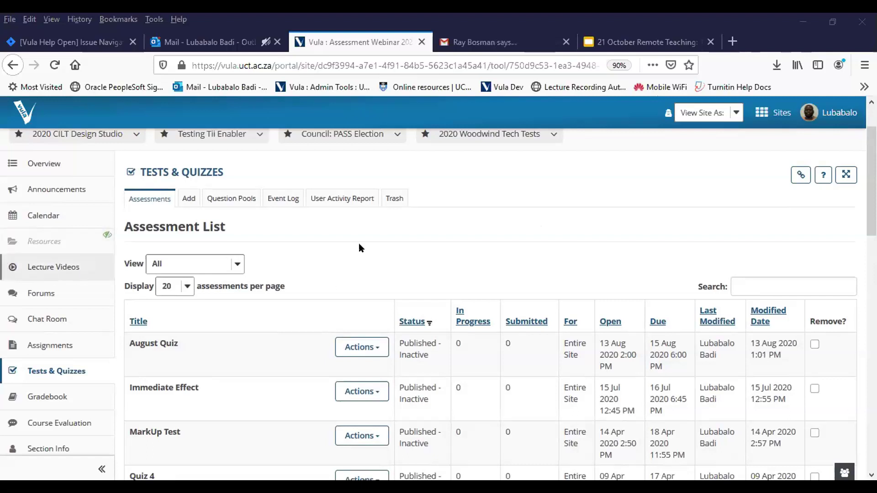
scroll(49, 347, "down", 3)
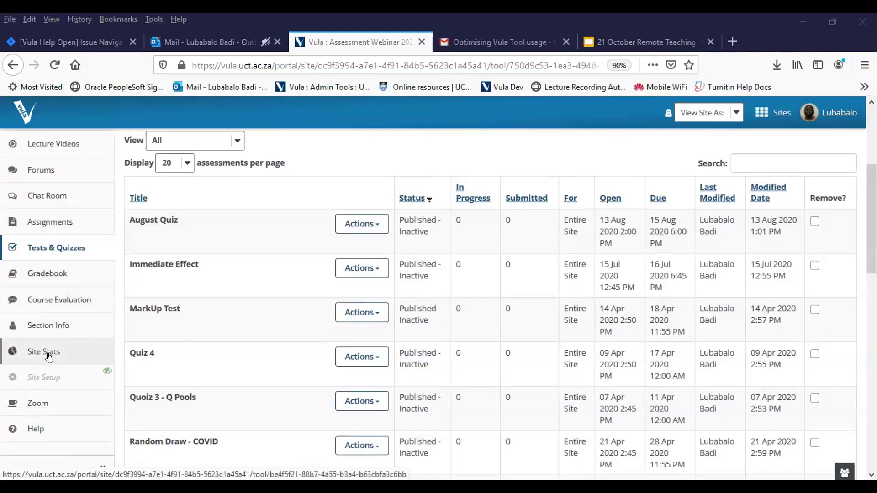
left_click(45, 380)
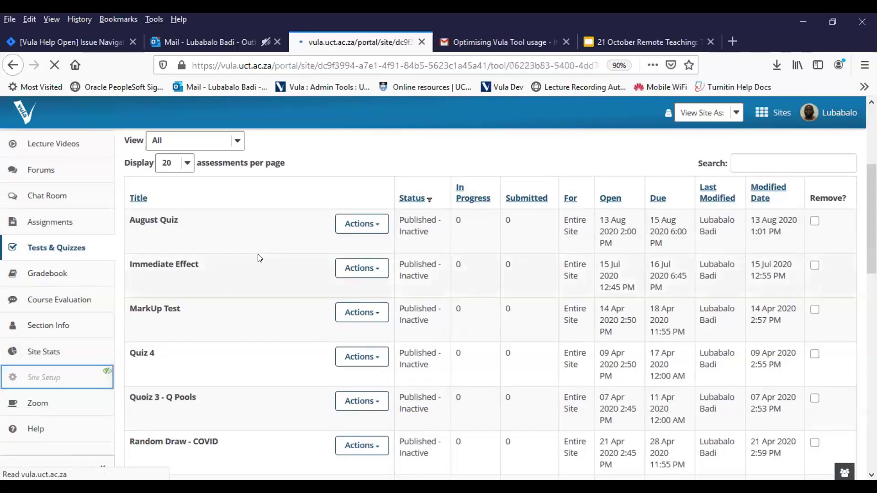
left_click(282, 259)
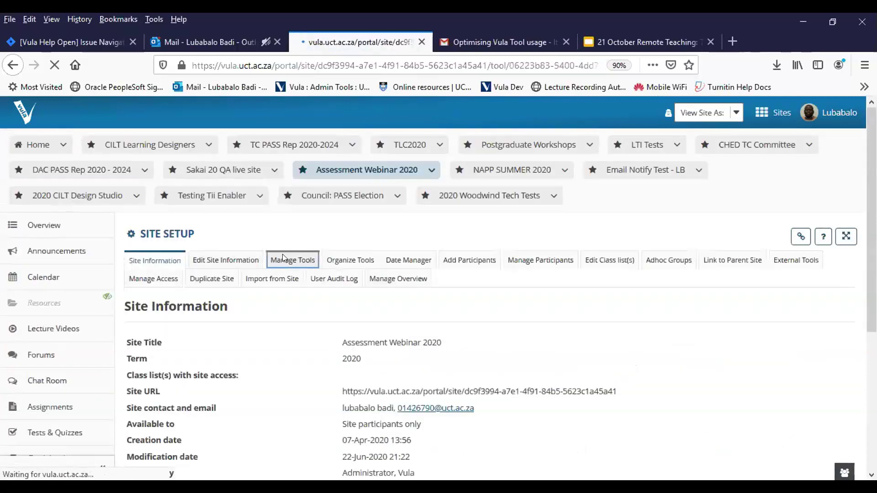
scroll(293, 297, "down", 20)
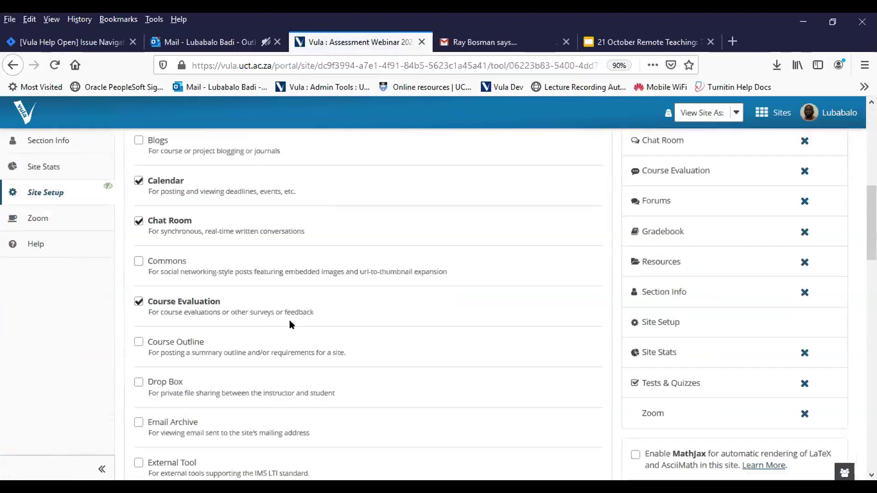
scroll(287, 316, "down", 4)
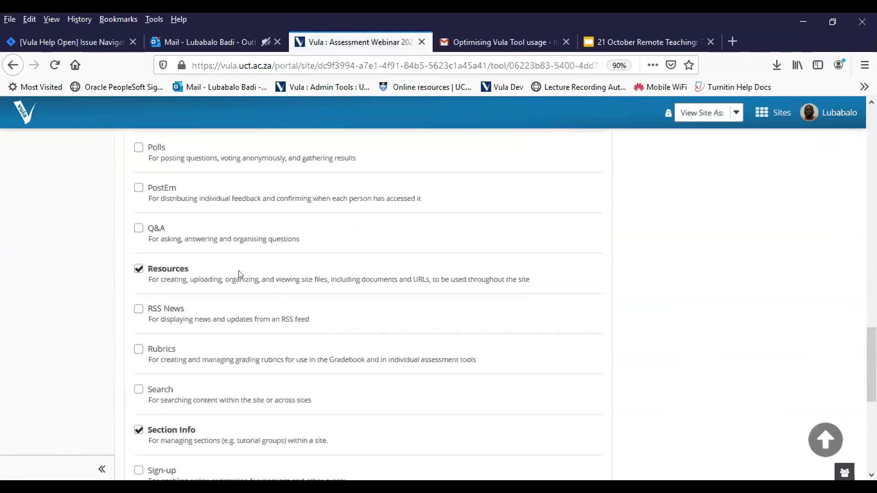
scroll(228, 287, "down", 6)
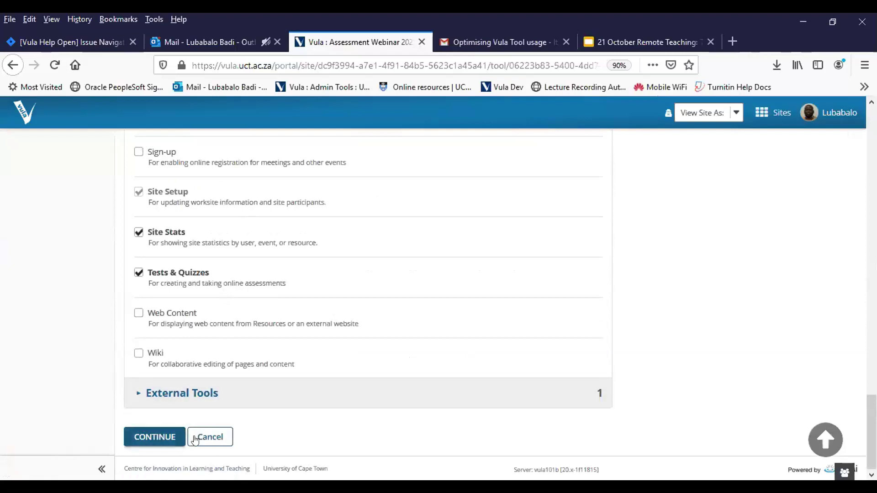
- Continue with the current tool selection and finish the site's tool update
left_click(154, 439)
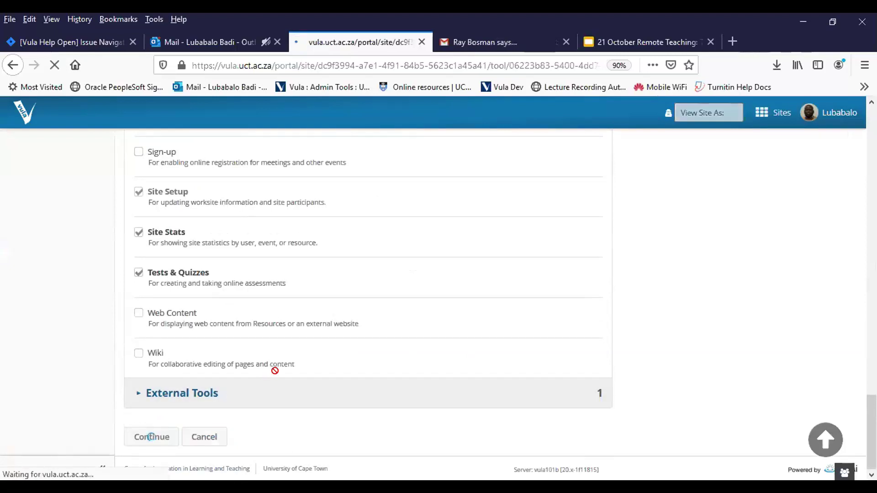
scroll(281, 368, "down", 4)
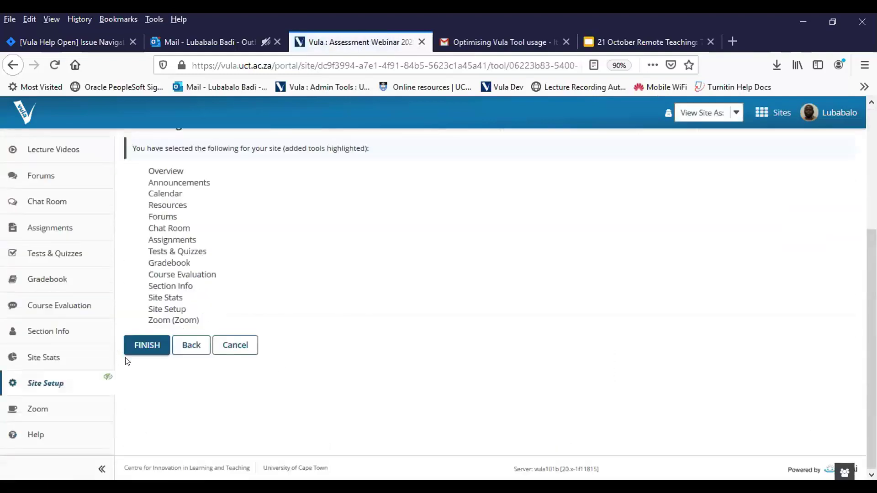
left_click(143, 346)
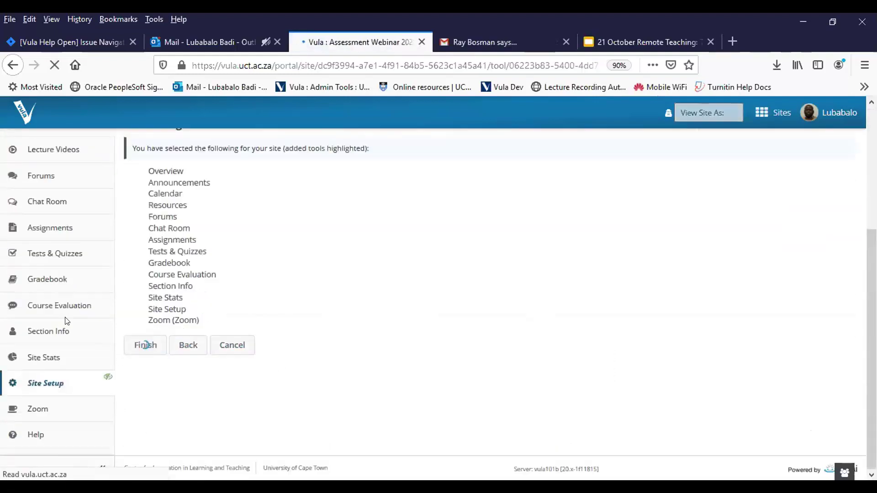
- Open the site's Tests & Quizzes tool
scroll(61, 327, "down", 2)
scroll(69, 359, "down", 4)
left_click(54, 252)
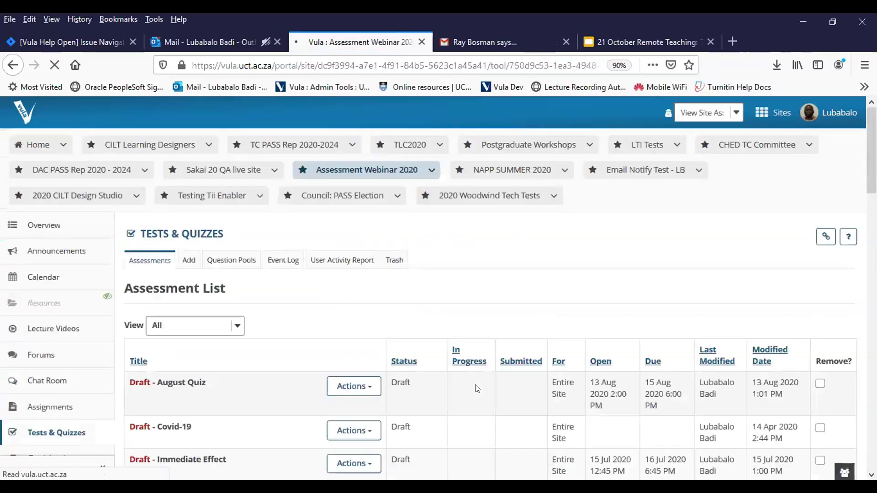
- Look through the published and draft assessments in the assessment list
scroll(460, 367, "down", 4)
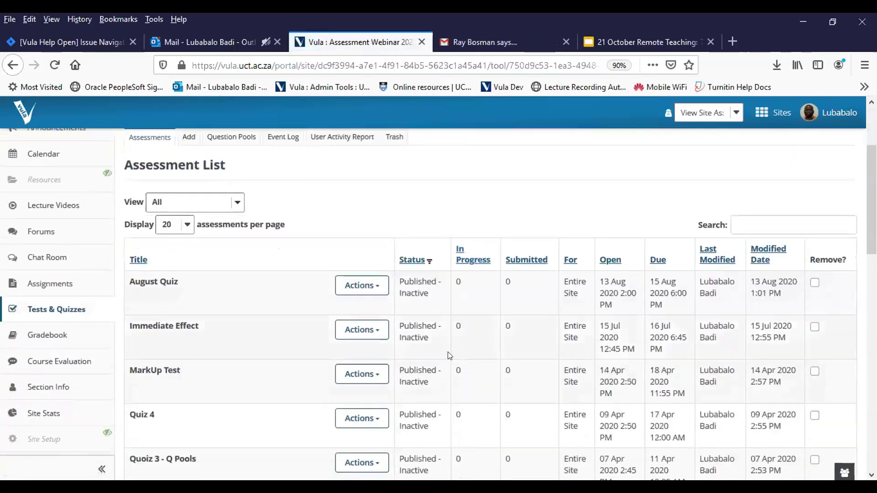
scroll(398, 366, "down", 3)
scroll(396, 368, "up", 3)
scroll(397, 367, "up", 2)
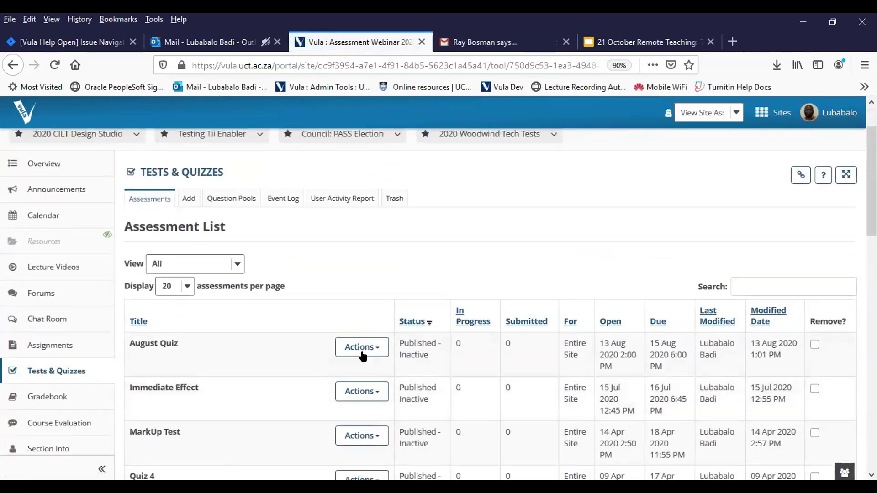
scroll(291, 301, "down", 5)
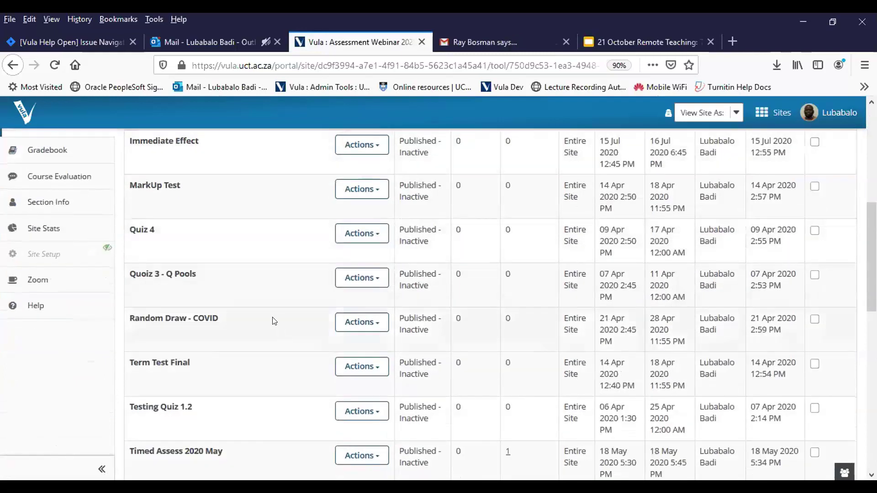
scroll(283, 304, "down", 3)
scroll(283, 305, "down", 8)
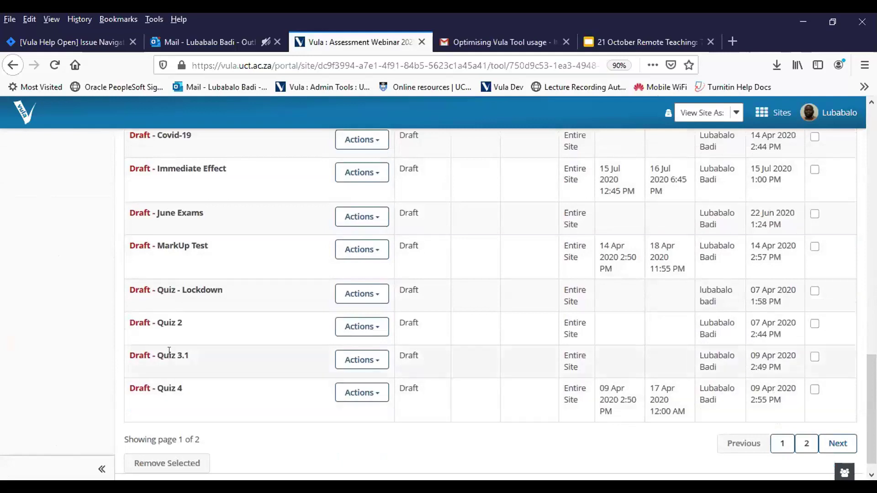
scroll(170, 347, "up", 3)
scroll(170, 331, "up", 3)
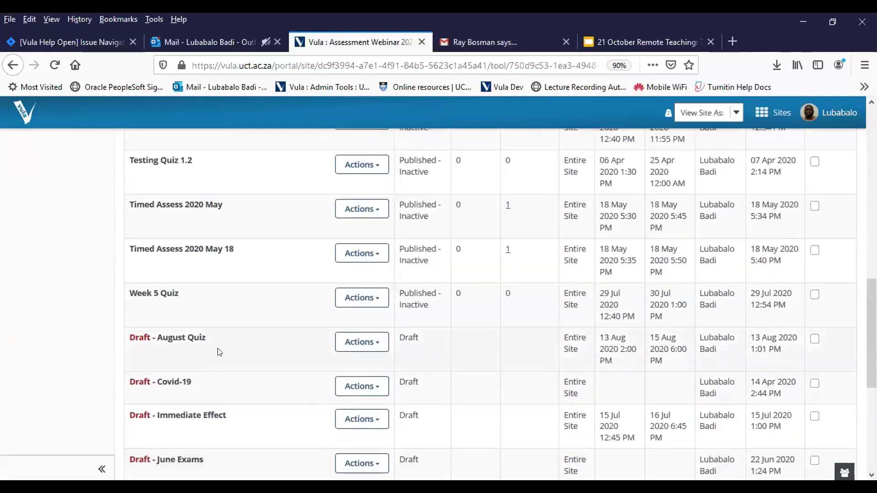
scroll(151, 349, "up", 6)
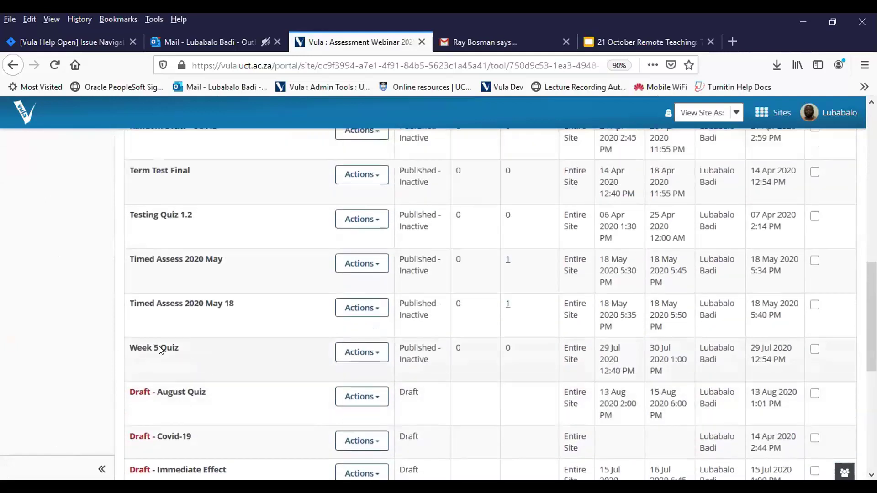
scroll(187, 227, "up", 5)
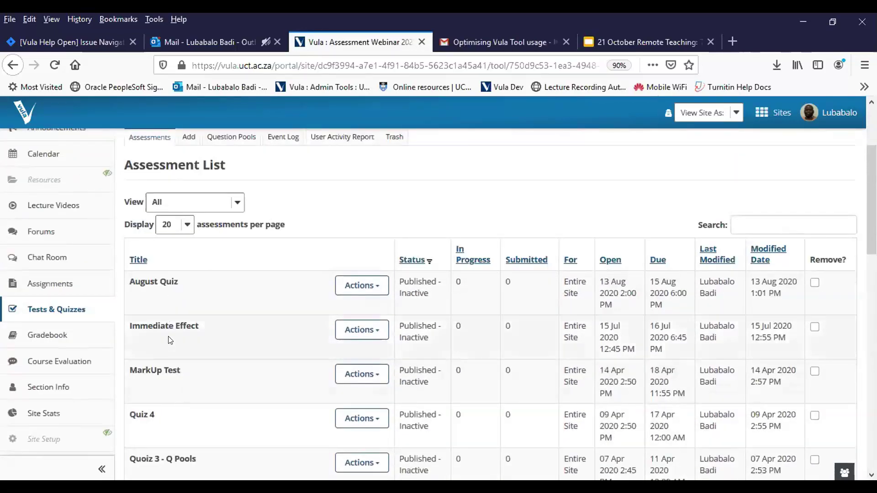
scroll(167, 345, "up", 2)
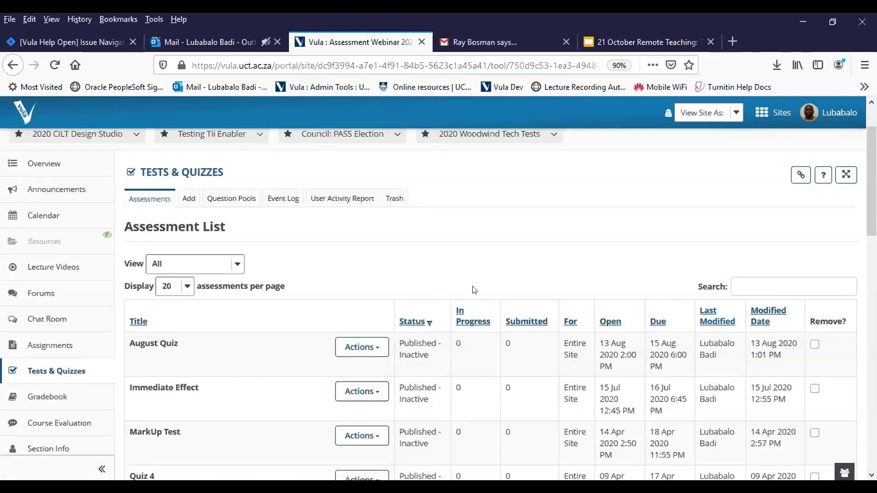
- View the Add Assessments page and look over the list of question pools
left_click(188, 200)
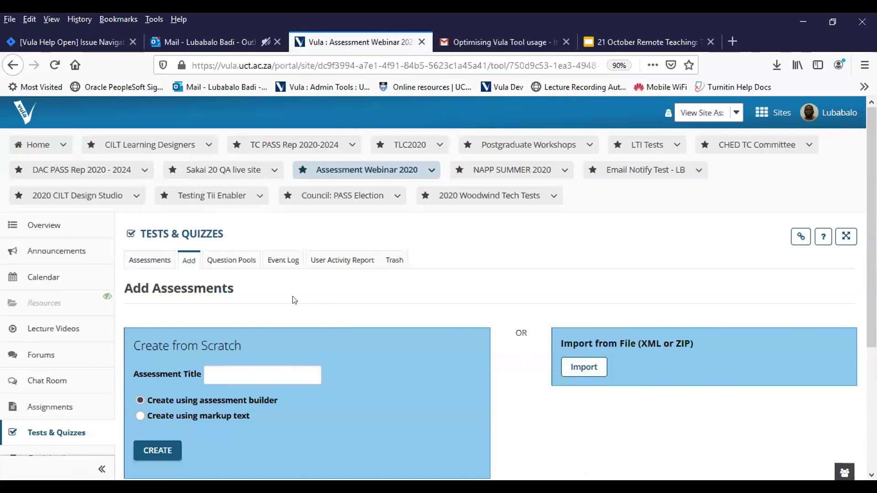
left_click(236, 262)
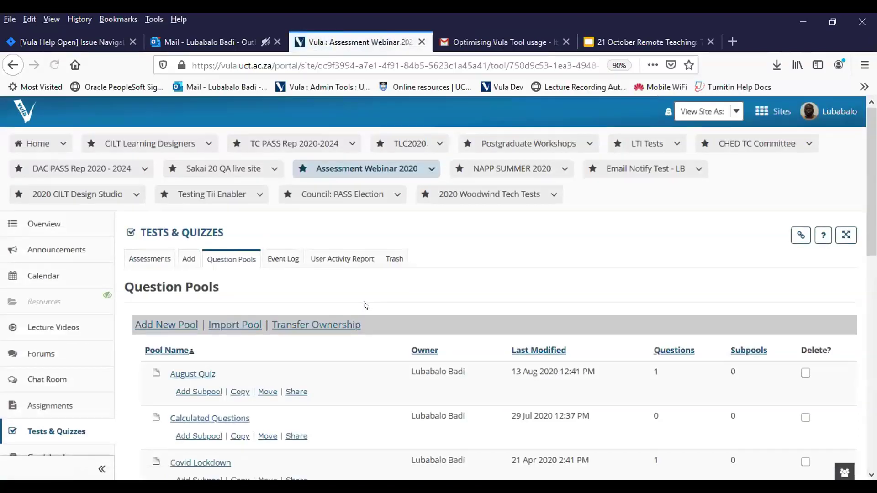
scroll(364, 302, "down", 5)
scroll(366, 350, "up", 5)
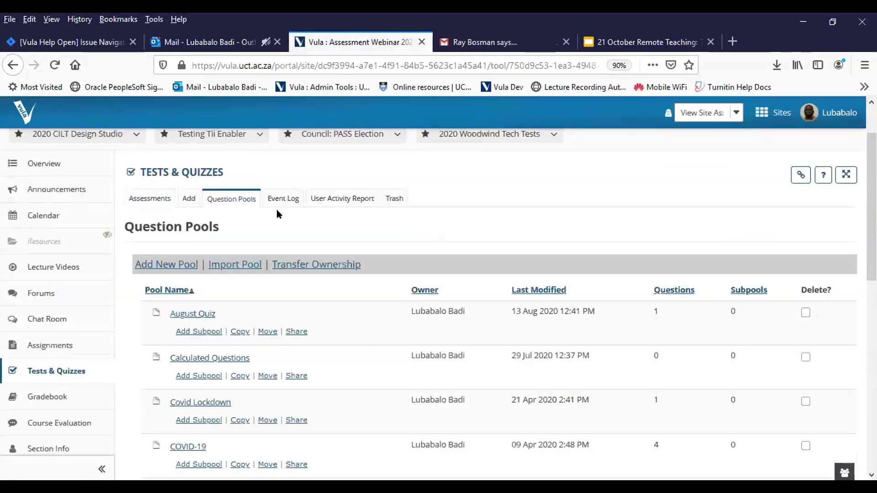
- Open the Event Log and examine its submission entries and the assessment title filter options
left_click(275, 201)
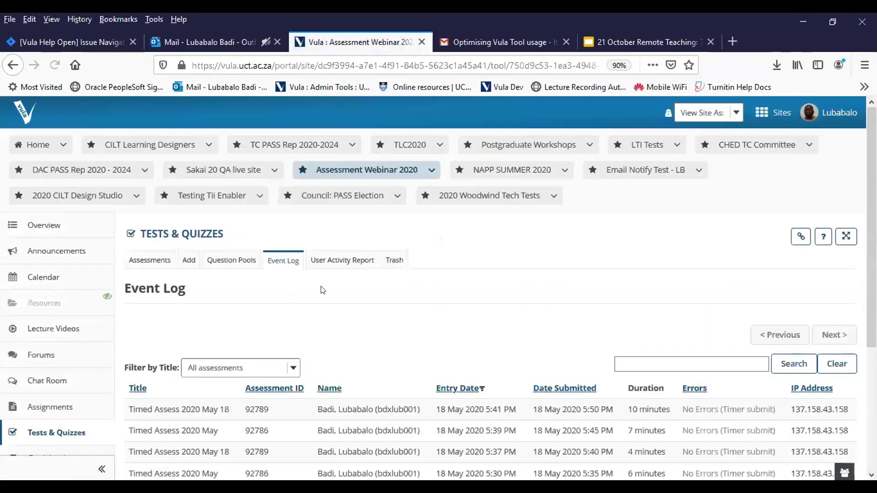
scroll(299, 294, "down", 5)
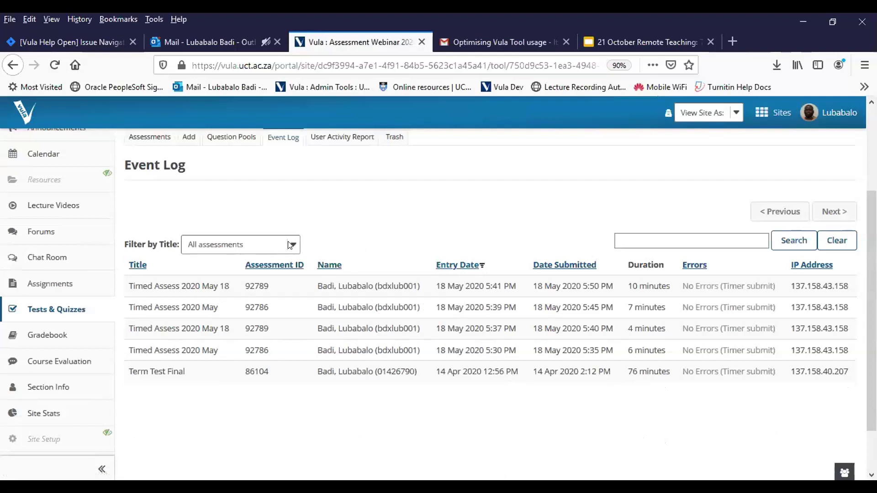
scroll(332, 242, "up", 3)
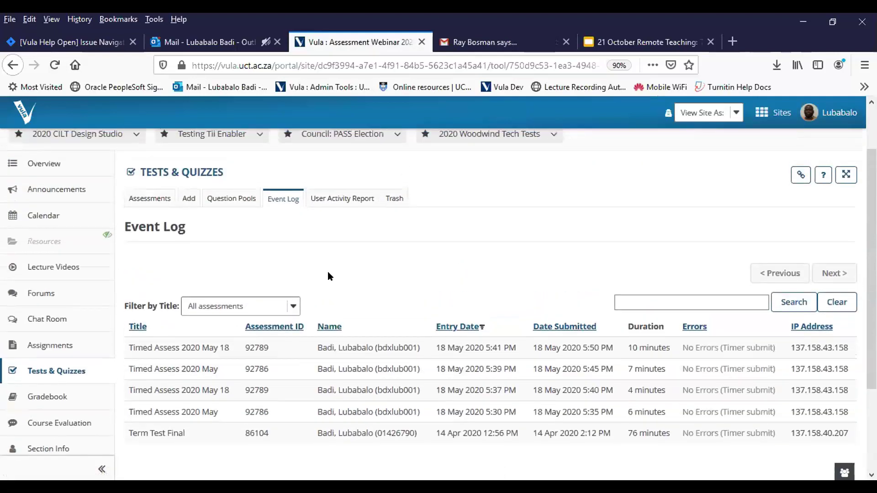
left_click(293, 307)
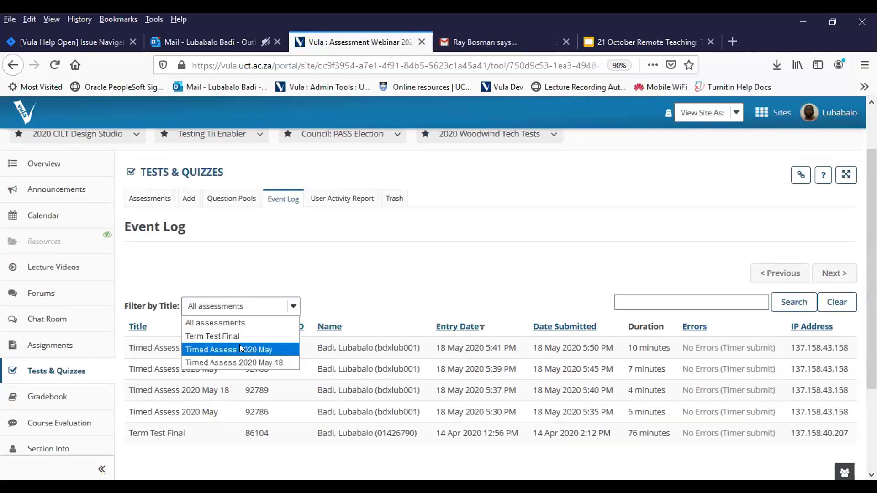
left_click(385, 275)
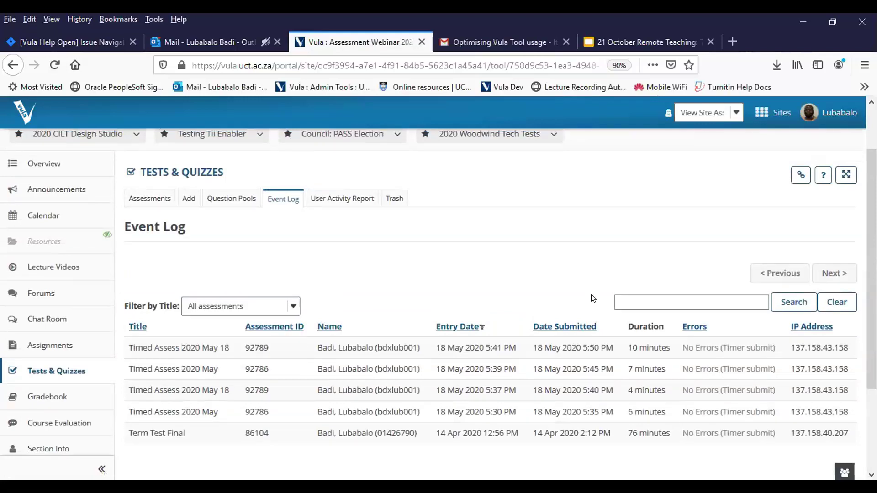
scroll(593, 298, "down", 2)
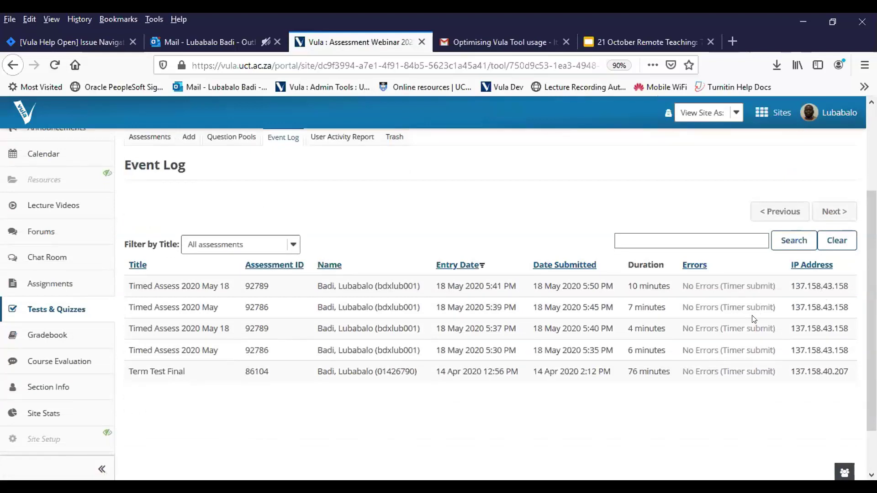
scroll(731, 311, "down", 2)
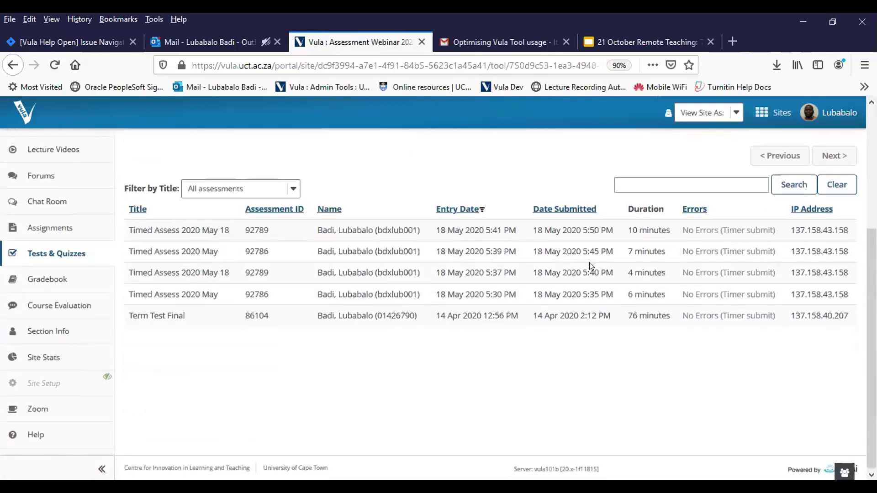
- Highlight the second Event Log entry, Timed Assess 2020 May, and its "Timer submit" text in the Errors column
left_click_drag(129, 244, 796, 250)
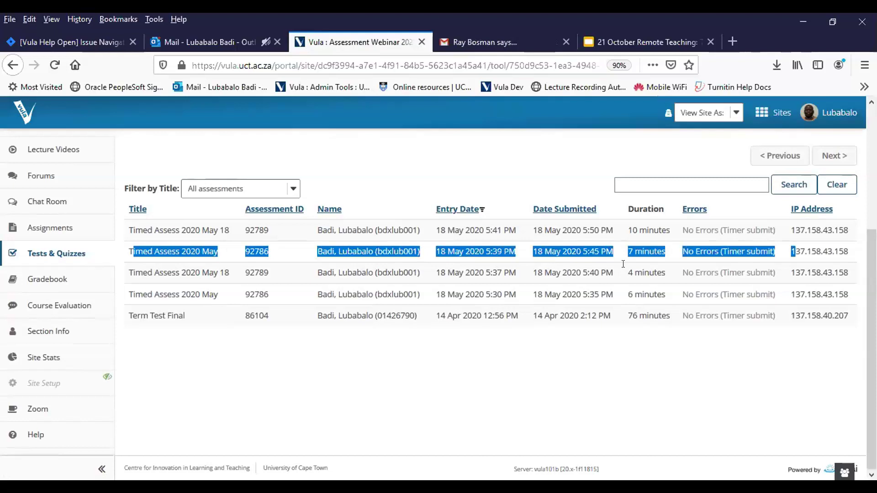
left_click(715, 248)
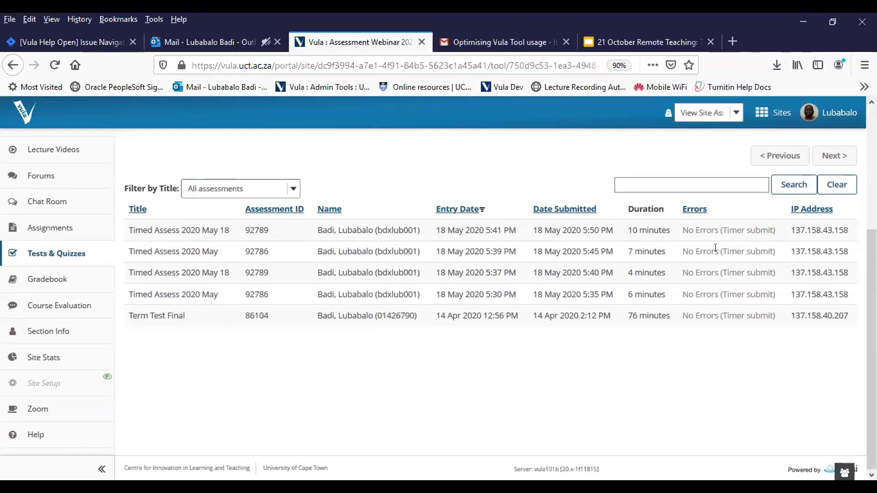
left_click_drag(722, 251, 775, 252)
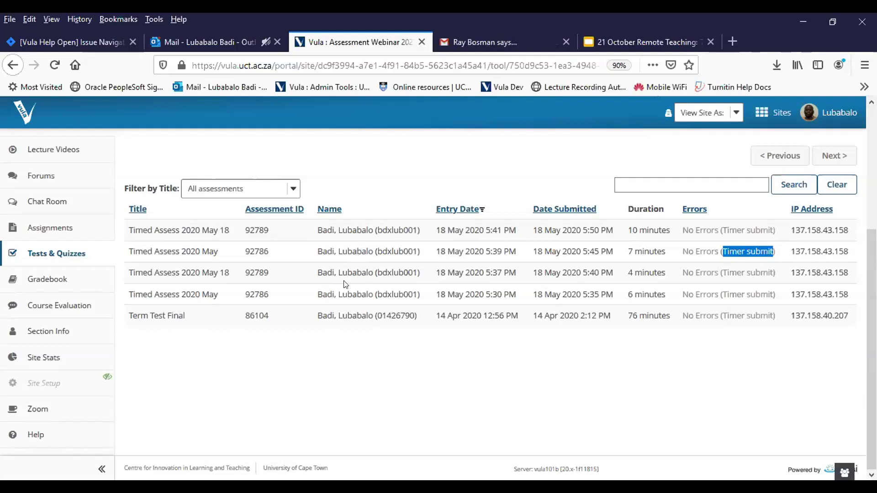
- View the User Activity Report and its student filter options, and open the Trash page for deleted assessments
scroll(346, 283, "up", 4)
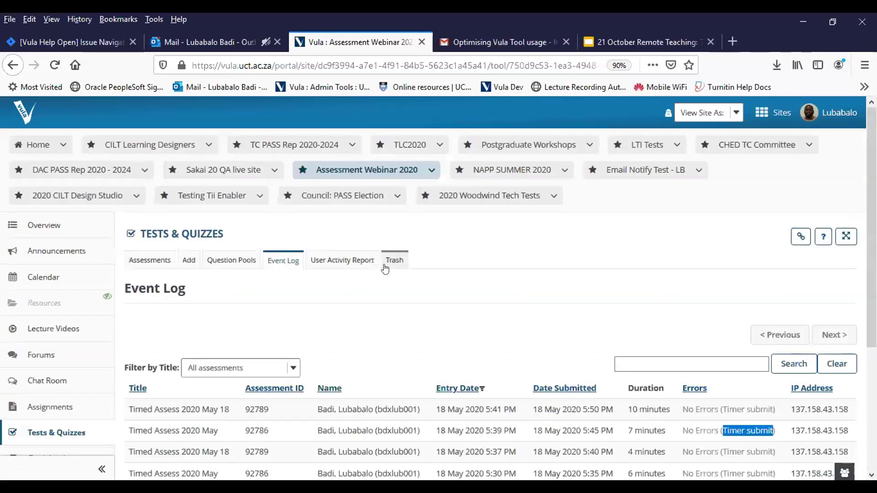
left_click(348, 261)
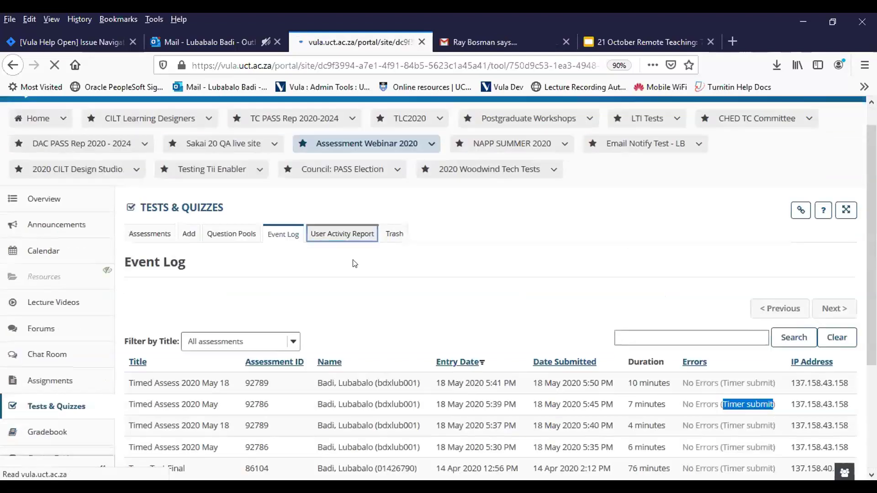
scroll(368, 297, "down", 3)
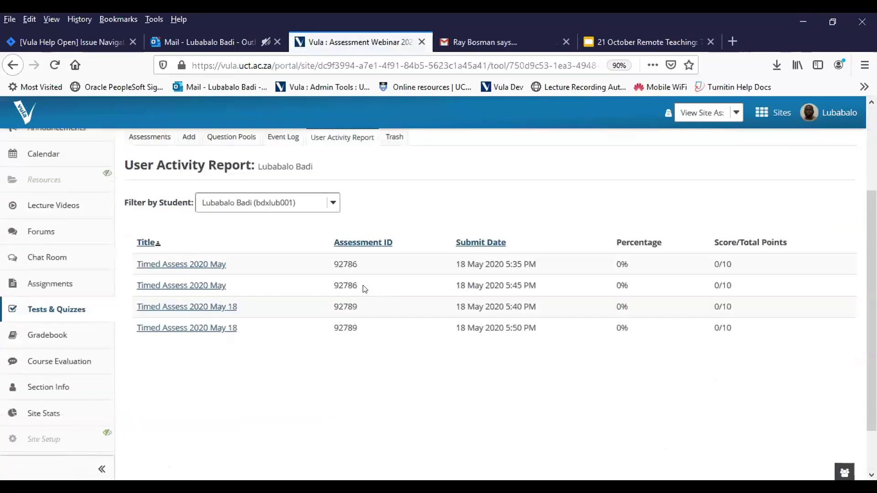
scroll(343, 283, "up", 3)
scroll(354, 296, "down", 1)
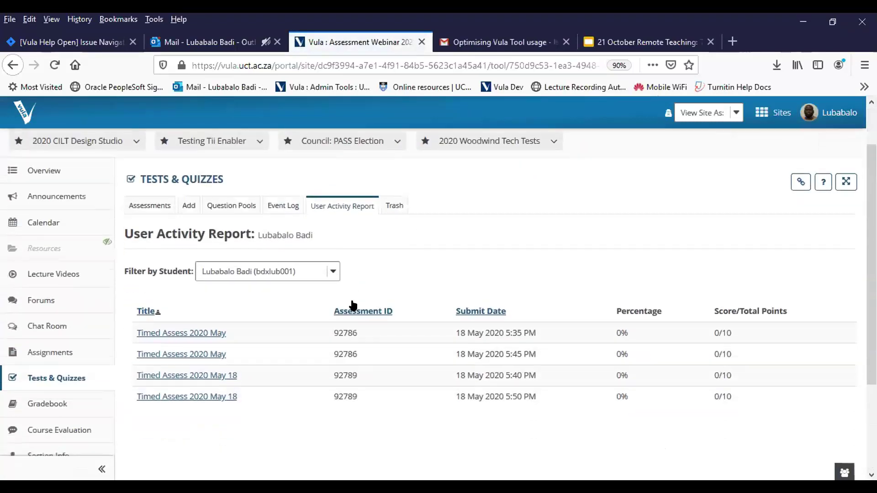
left_click(331, 266)
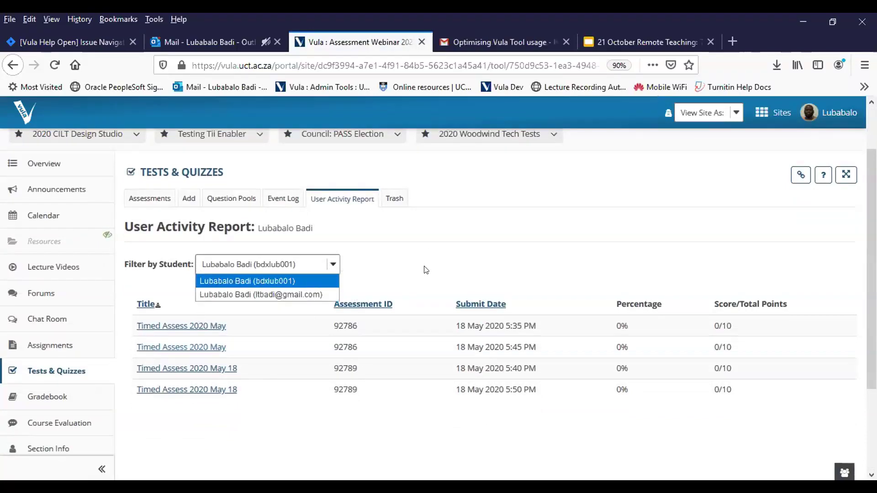
left_click(405, 252)
left_click(393, 199)
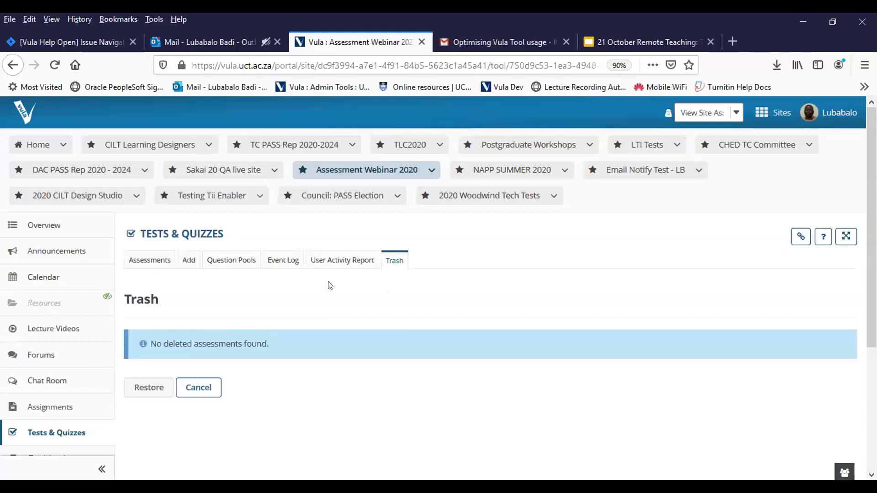
- Create a new assessment from scratch titled "Chicken Noodle Soup" using markup text
left_click(189, 264)
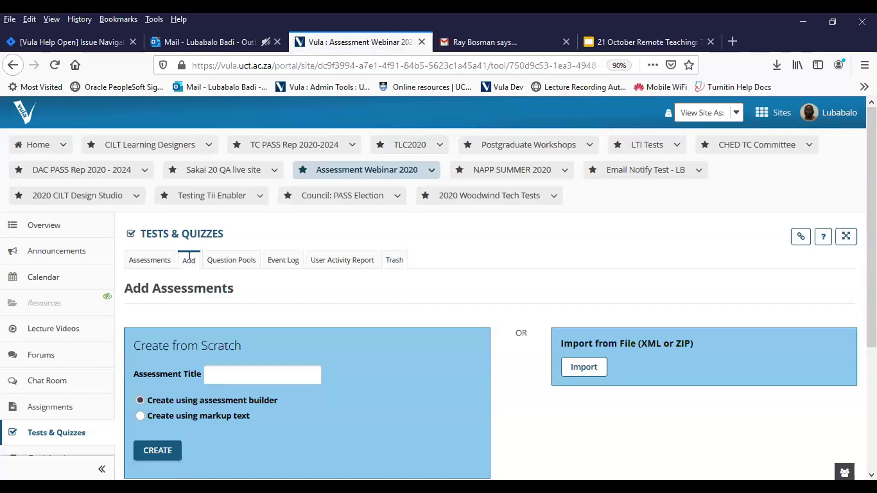
scroll(249, 318, "down", 2)
scroll(247, 315, "down", 2)
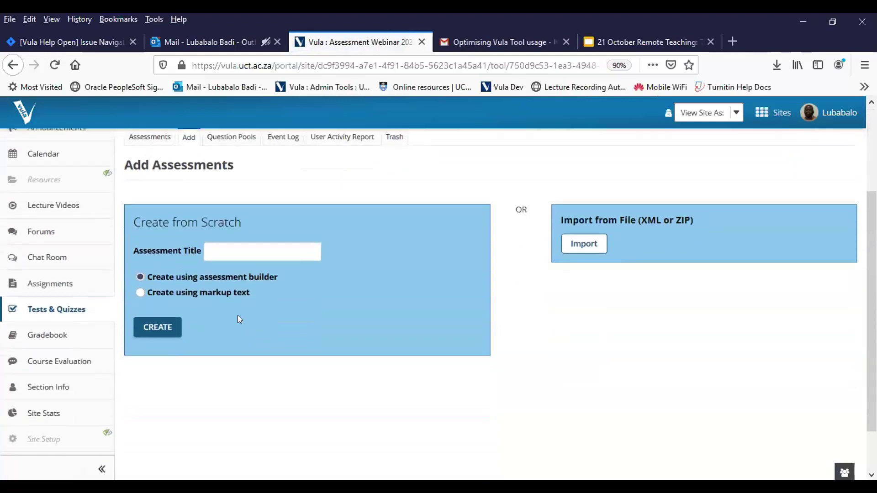
left_click(252, 249)
type("Chicken Noodle Soup")
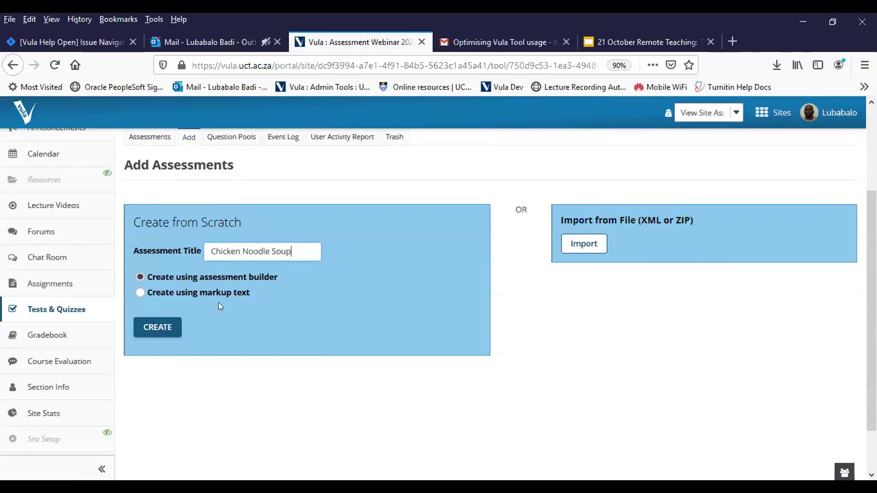
left_click(164, 293)
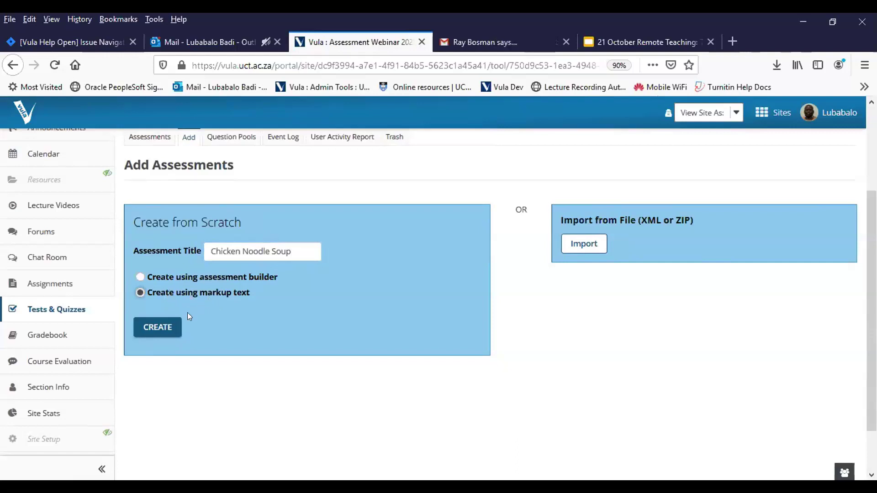
left_click(164, 330)
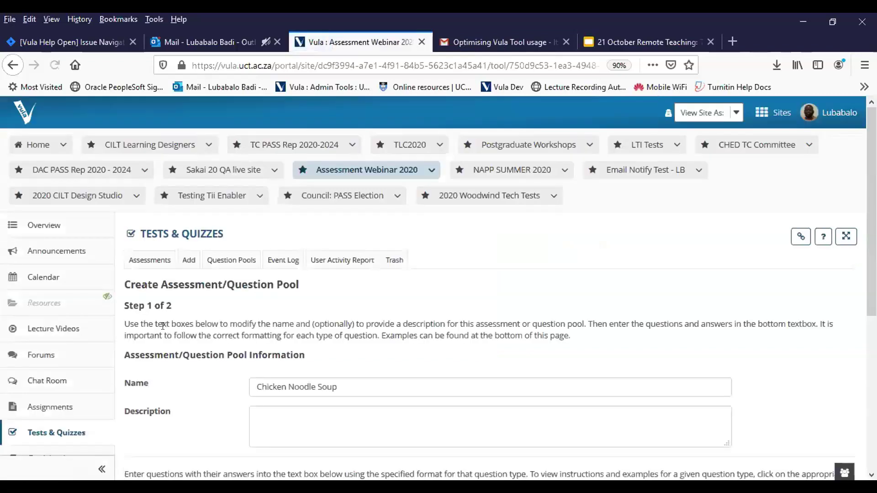
- Display the instructions and example for the "Multiple Choice, single correct" question type and read them
scroll(319, 316, "down", 5)
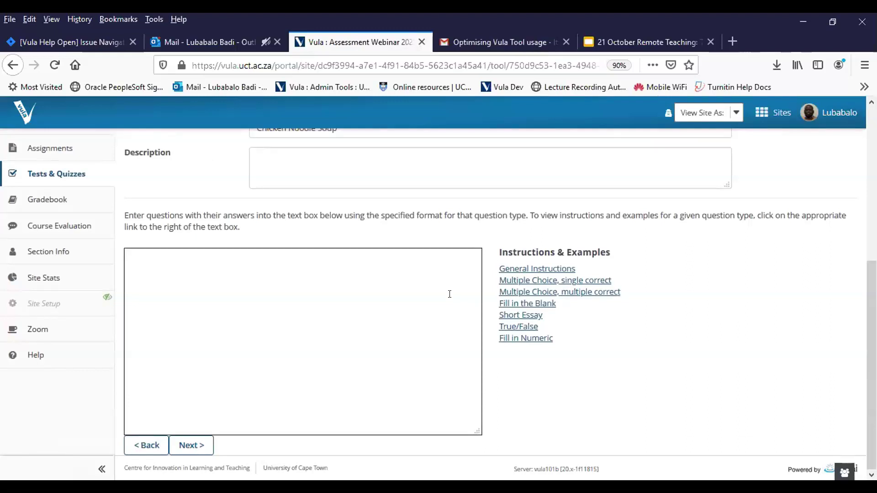
left_click(542, 280)
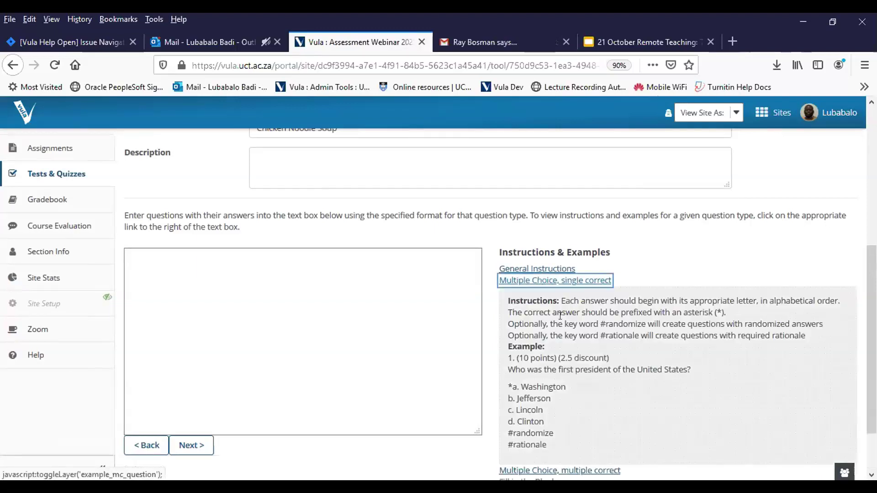
scroll(571, 318, "down", 3)
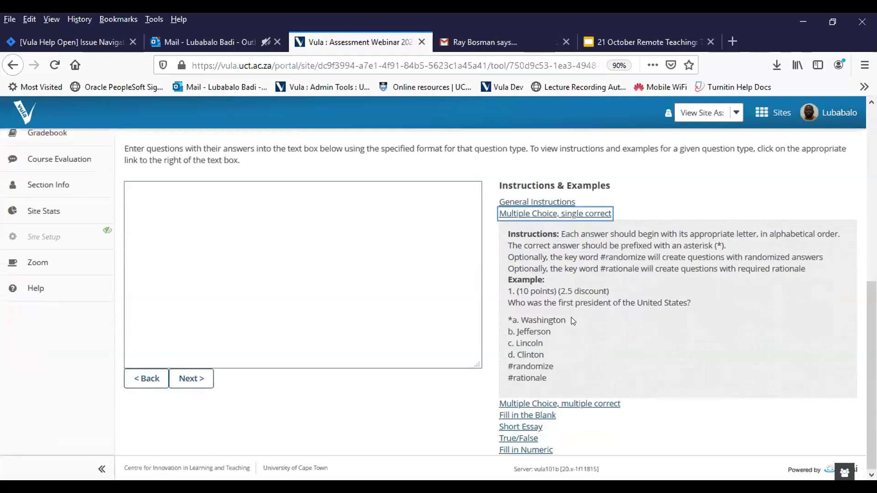
left_click(565, 213)
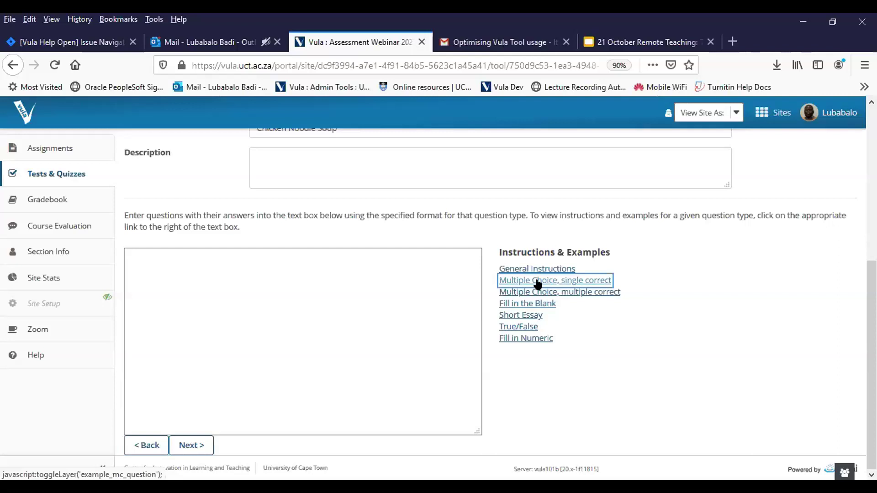
left_click(538, 282)
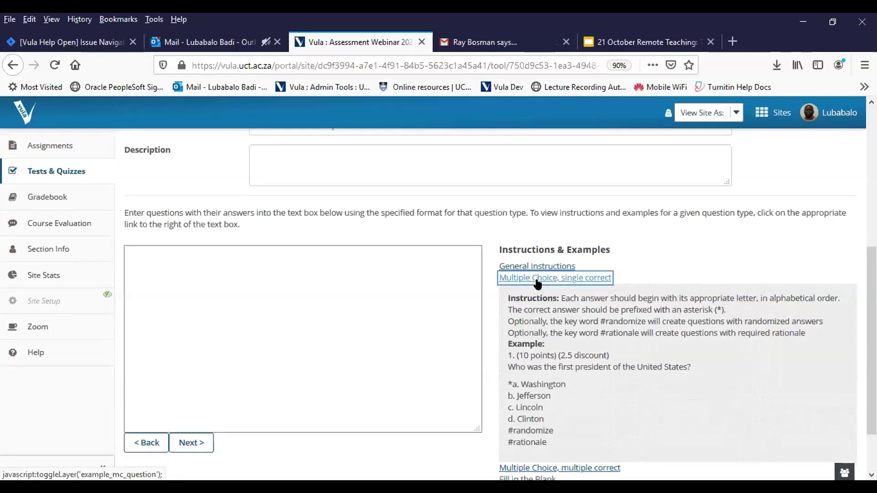
scroll(537, 282, "down", 2)
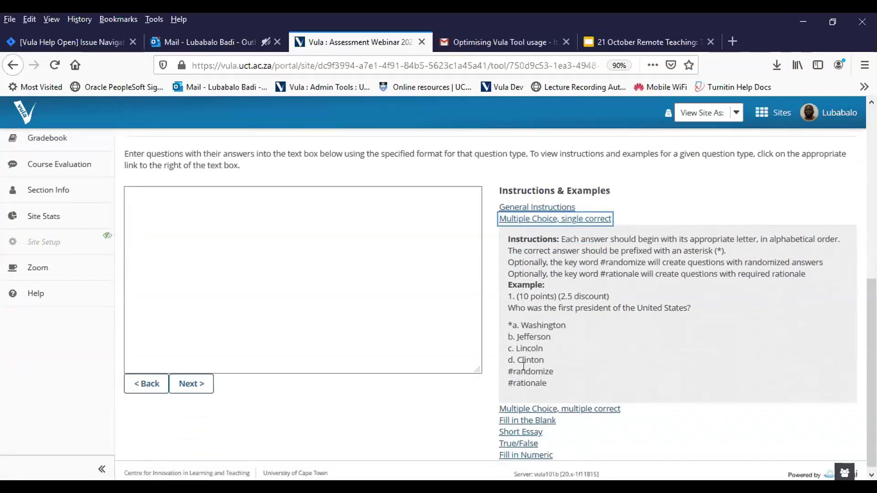
- Paste the three prepared 2-point questions with their answers into the question text box and review them from the first question
left_click_drag(570, 384, 504, 307)
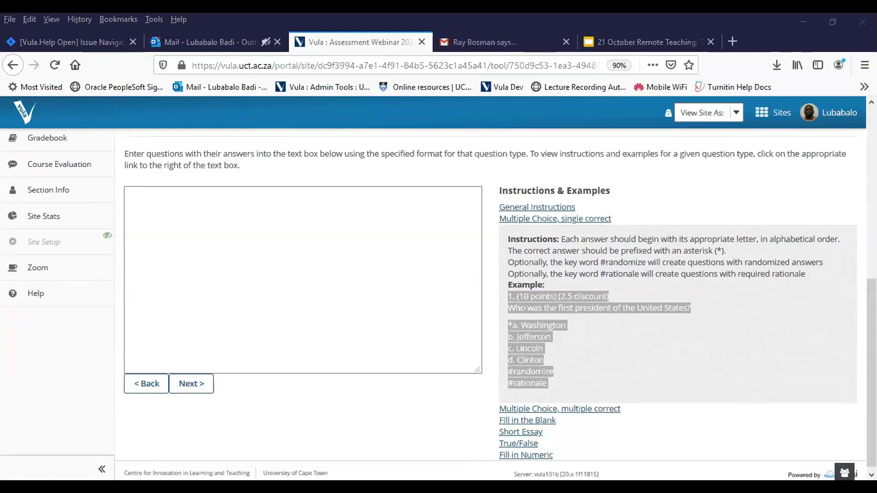
left_click(448, 235)
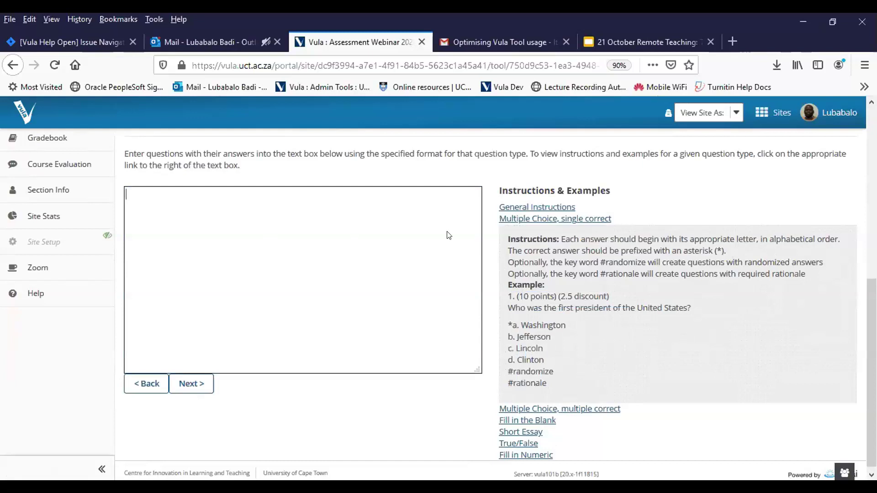
key("ctrl+v")
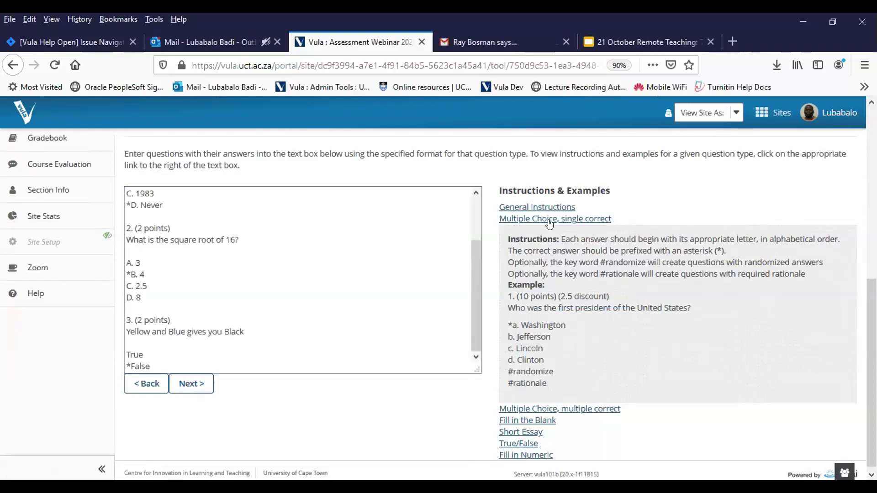
scroll(325, 308, "up", 3)
scroll(376, 387, "up", 2)
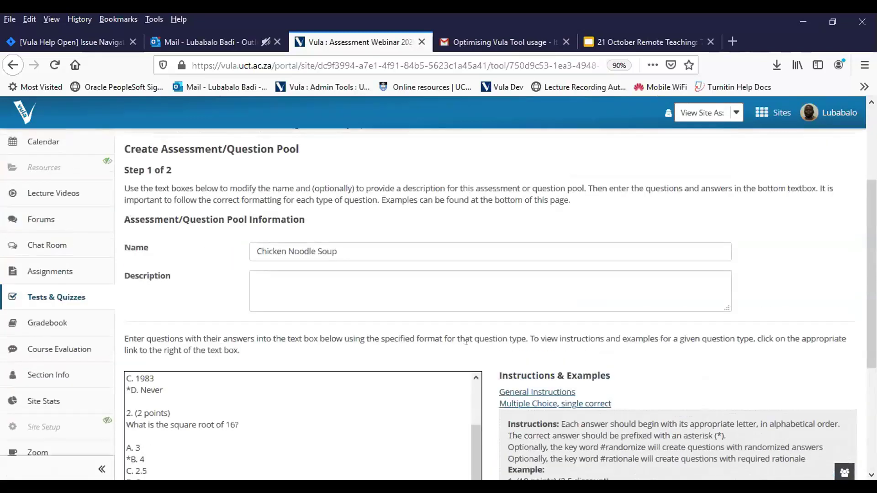
scroll(466, 342, "down", 3)
left_click_drag(474, 336, 477, 272)
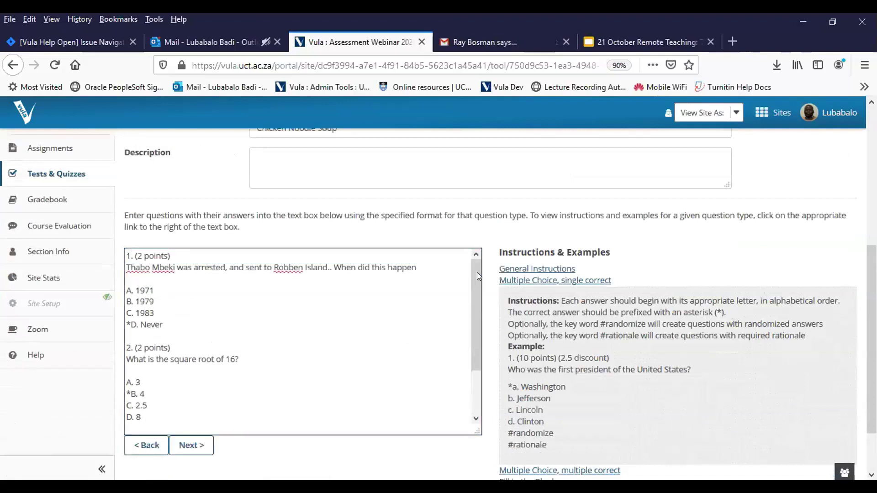
scroll(284, 249, "down", 2)
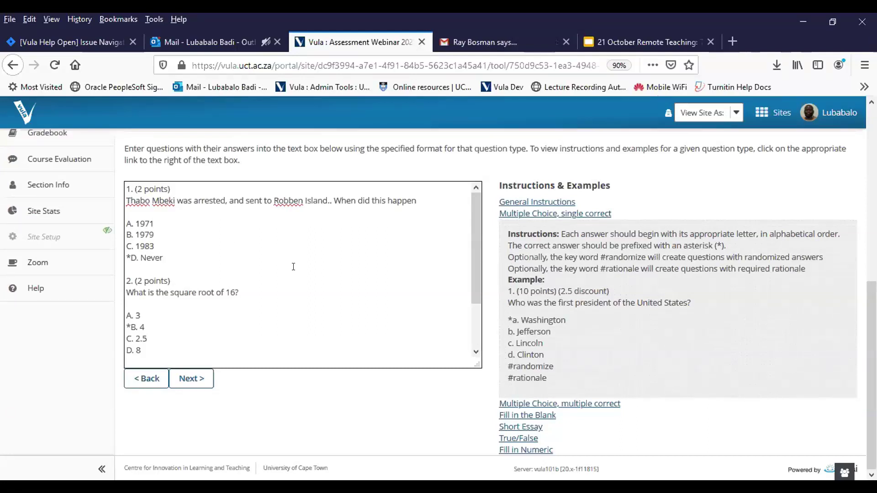
- Copy the single-correct multiple choice example about the first US president below question 3 and number it 4
scroll(293, 267, "down", 3)
left_click_drag(561, 380, 501, 289)
right_click(533, 296)
left_click(571, 306)
scroll(252, 294, "up", 1)
scroll(252, 294, "up", 1)
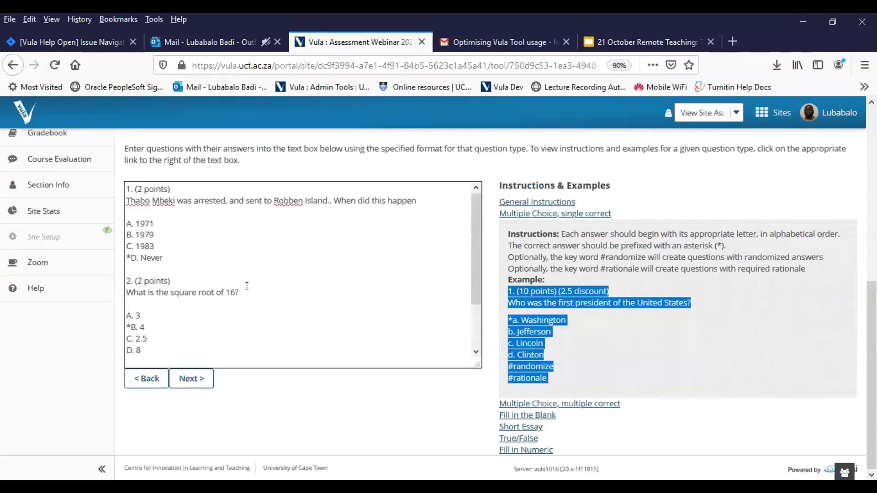
left_click(251, 266)
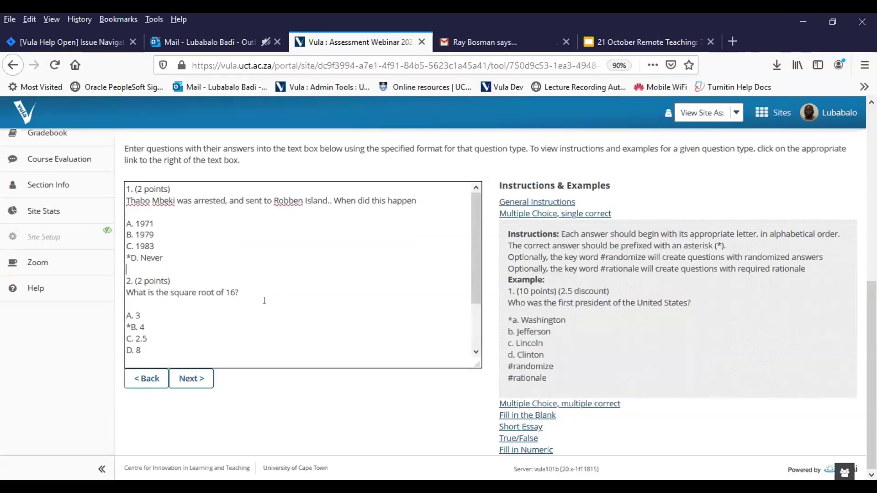
scroll(273, 331, "down", 2)
left_click(262, 352)
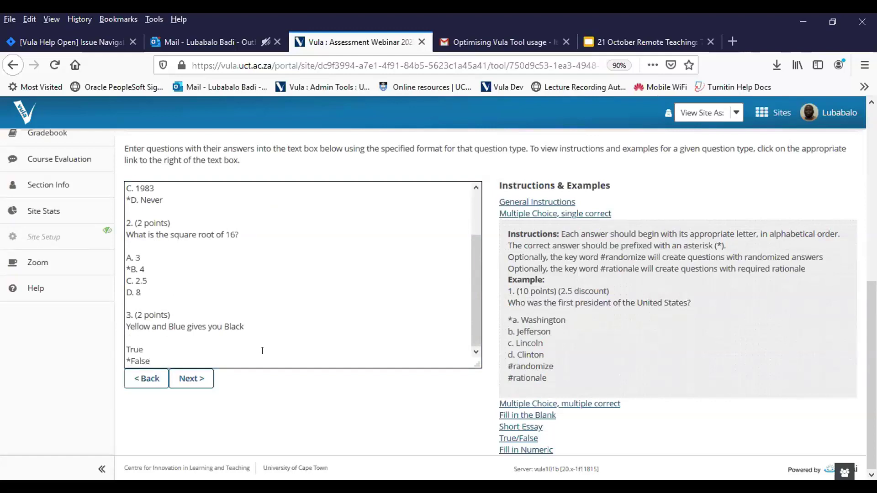
key("Return")
key("Return")
key("ctrl+v")
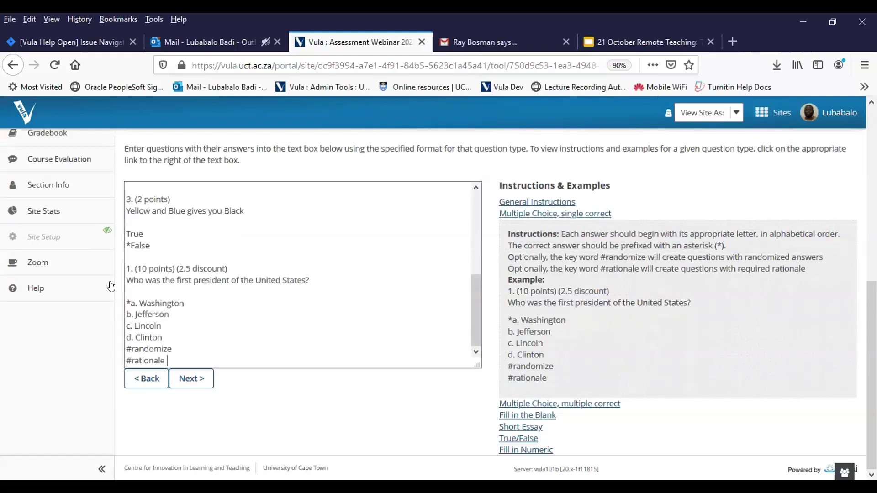
key("Delete")
type("4")
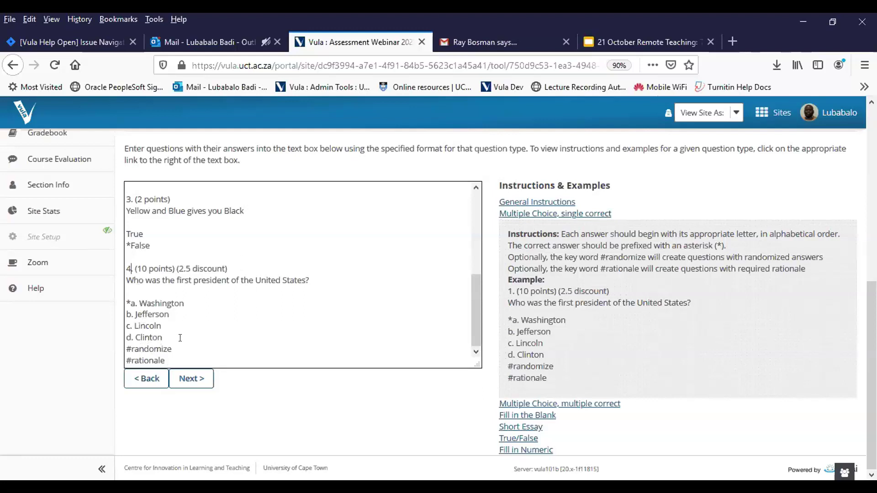
- Remove "(2.5 discount)" from the heading of question 4, leaving only "(10 points)"
left_click_drag(173, 347, 126, 350)
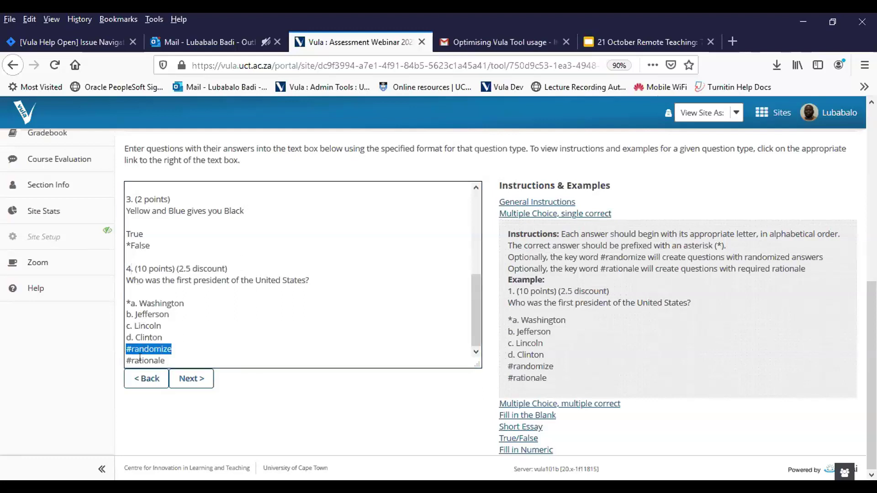
left_click_drag(124, 268, 228, 270)
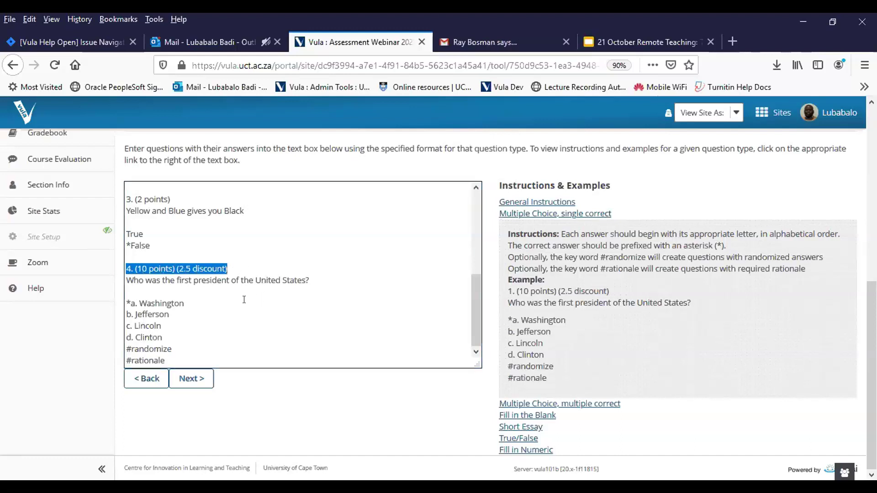
left_click(234, 267)
triple_click(234, 266)
left_click(234, 267)
key("BackSpace")
key("BackSpace")
key("BackSpace")
key("BackSpace")
key("BackSpace")
key("BackSpace")
key("BackSpace")
key("BackSpace")
key("BackSpace")
key("BackSpace")
key("BackSpace")
key("BackSpace")
key("BackSpace")
key("BackSpace")
key("BackSpace")
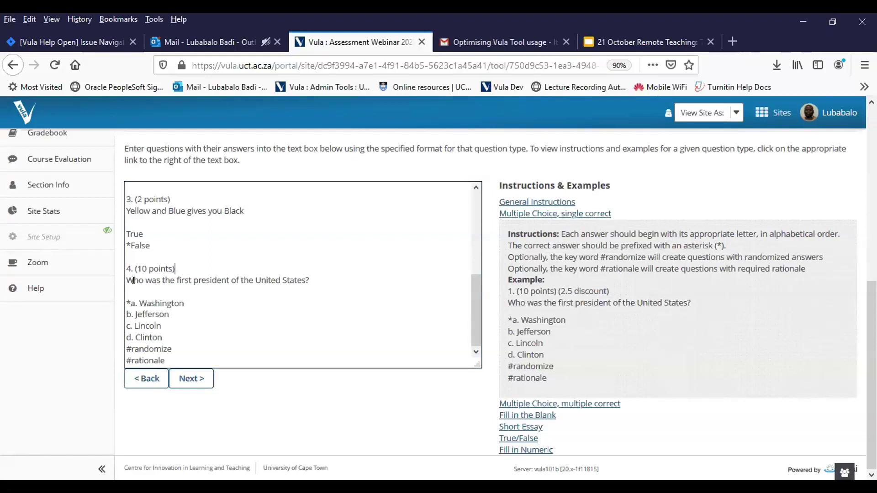
- Highlight question 4's question text, its four answer options, and the asterisk marking the correct answer in turn
left_click_drag(124, 279, 304, 285)
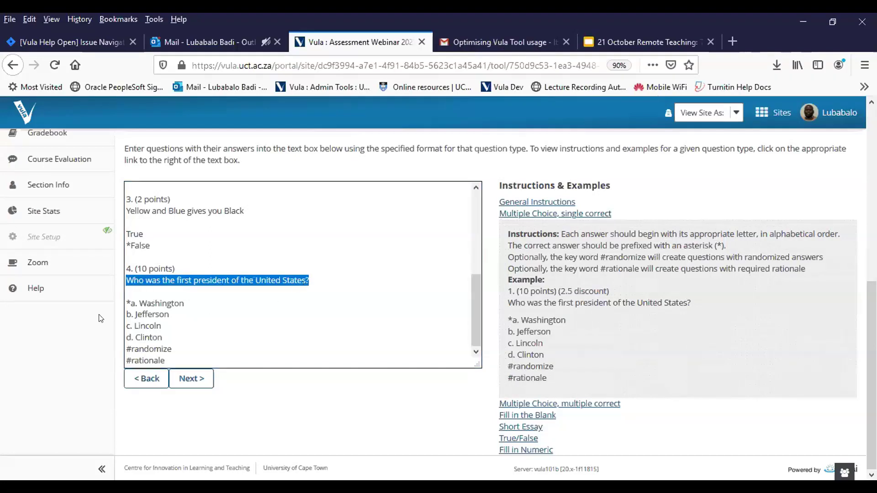
left_click(164, 337)
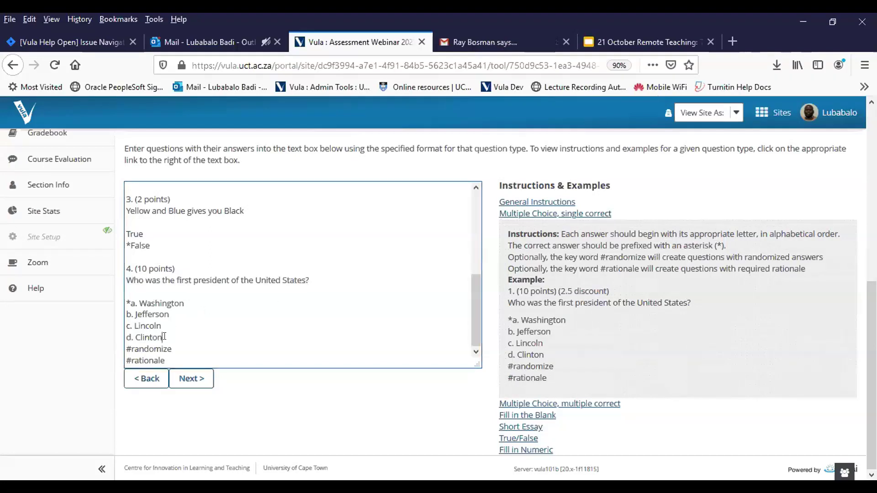
key("shift+Up")
key("shift+Up")
key("shift+Up")
key("shift+Home")
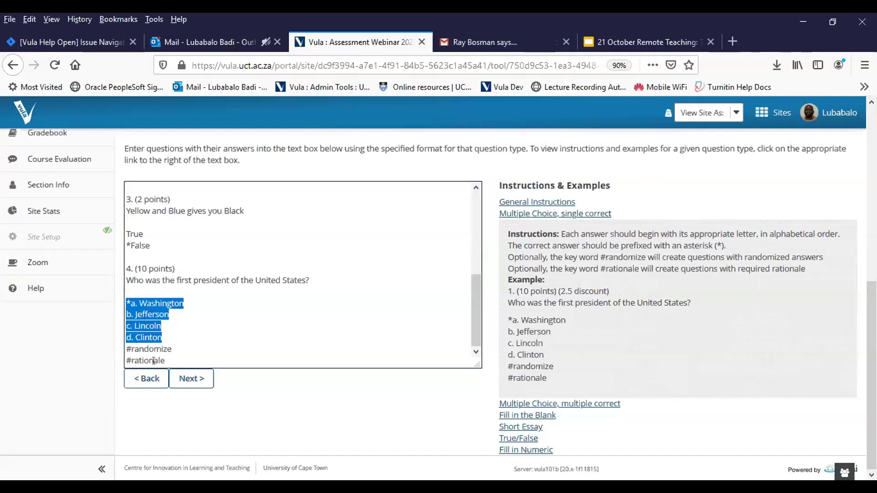
left_click(128, 301)
key("shift+Right")
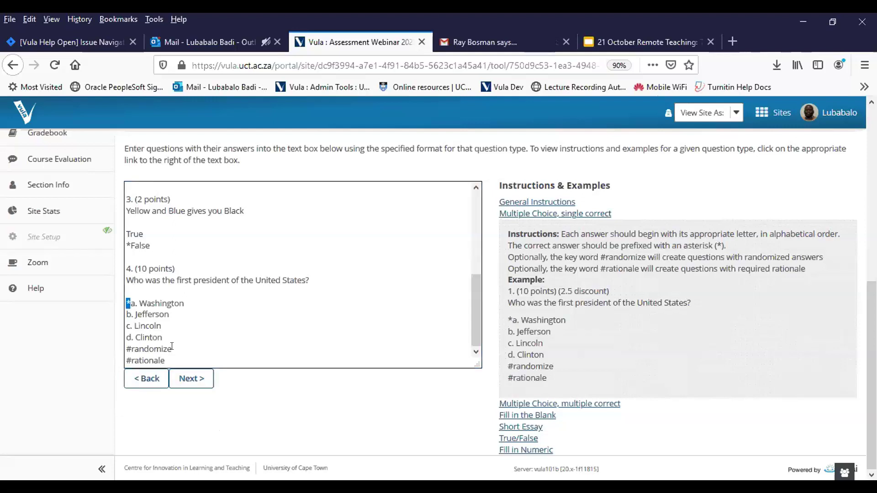
- Highlight question 4's #randomize keyword, followed by the four answer options it applies to
key("ctrl+plus")
key("ctrl+plus")
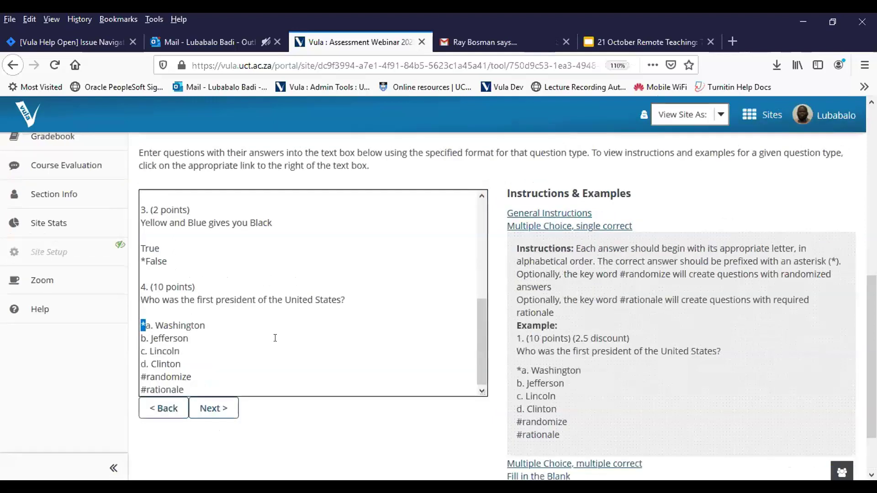
scroll(263, 387, "down", 3)
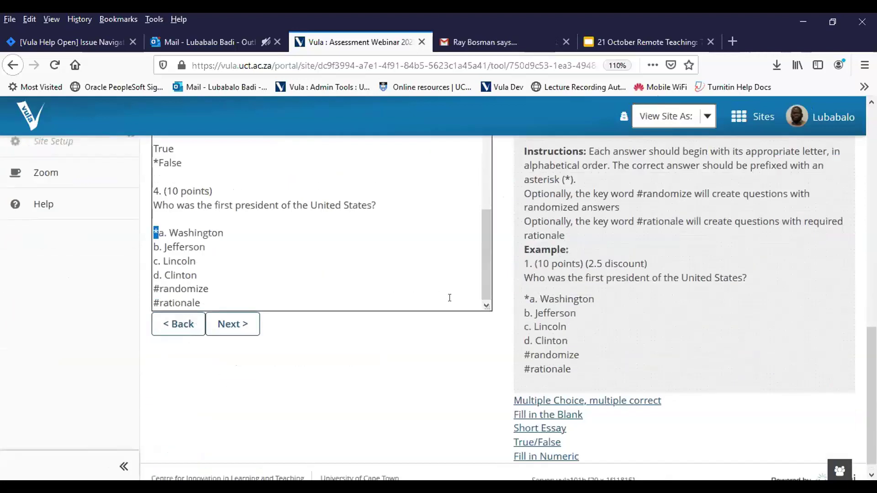
scroll(229, 256, "down", 1)
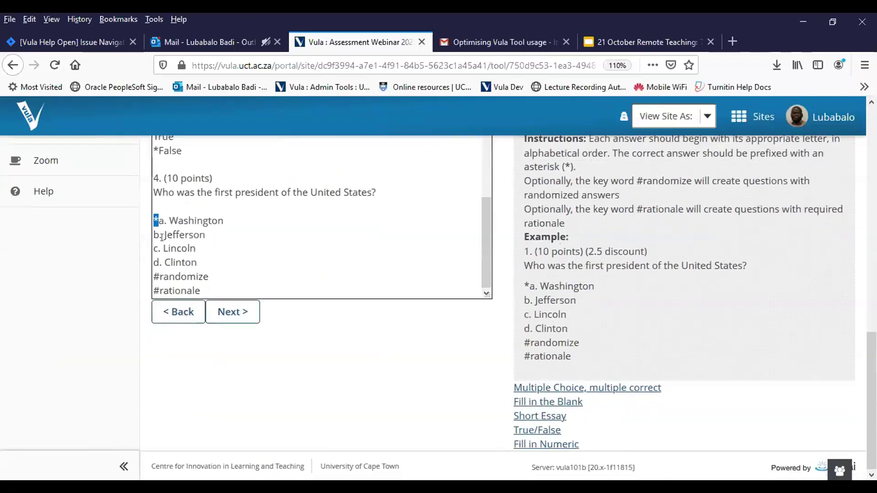
left_click_drag(211, 276, 154, 276)
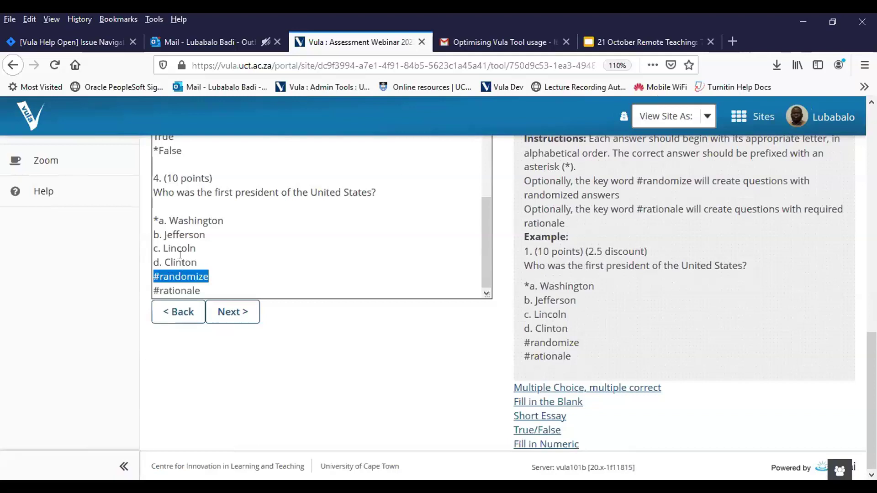
left_click_drag(198, 262, 155, 220)
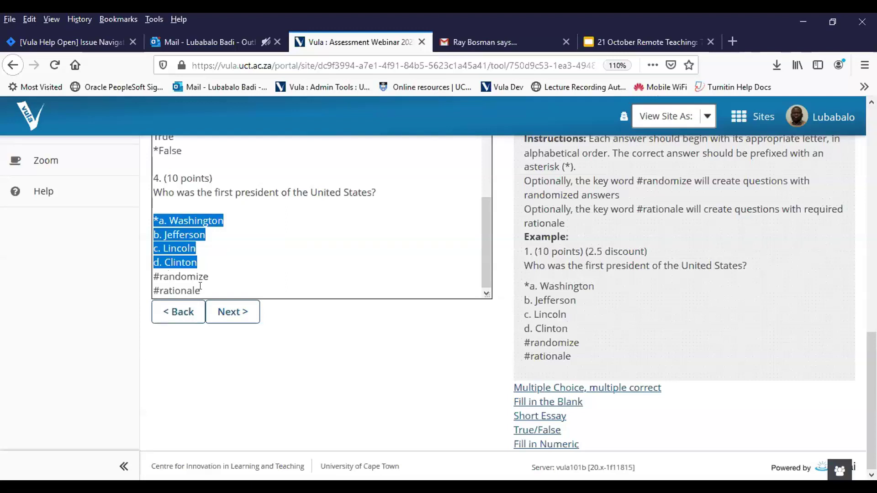
- Delete the #rationale line from the end of question 4, leaving #randomize as its last line
left_click(200, 286)
left_click_drag(200, 286, 151, 287)
key("BackSpace")
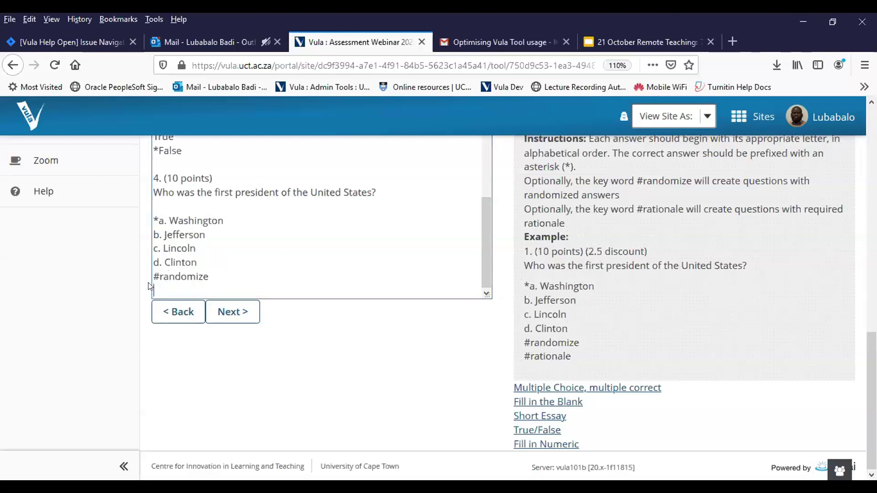
key("BackSpace")
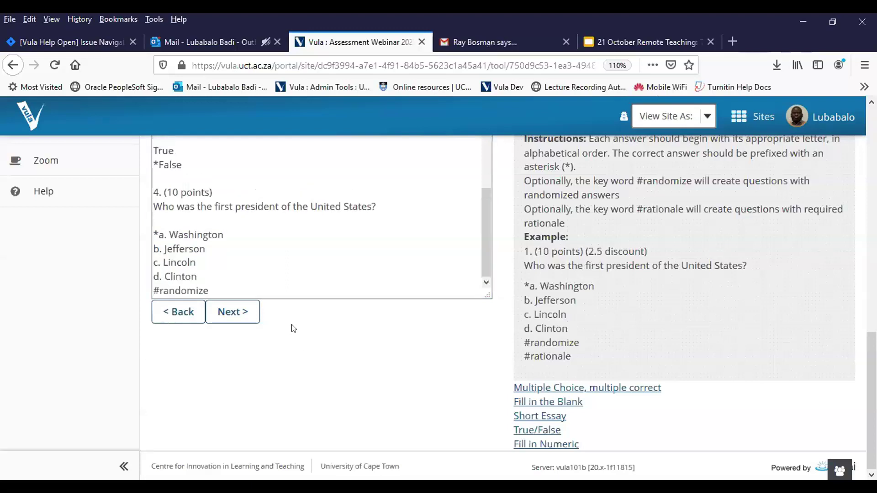
- Check the finished question text and continue to the question verification step
scroll(241, 329, "up", 3)
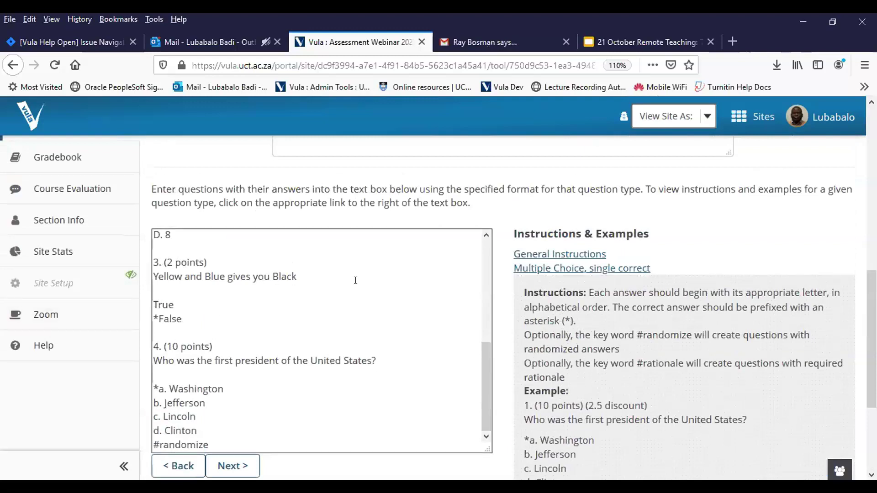
scroll(355, 278, "down", 3)
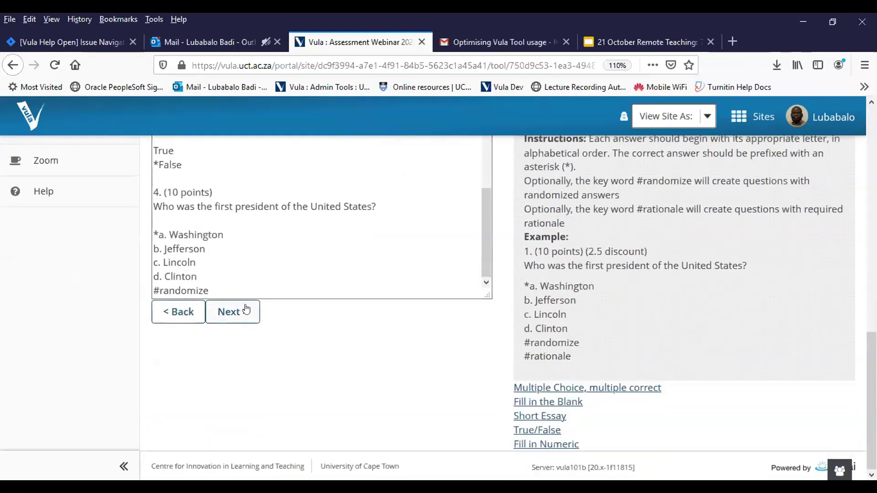
left_click(241, 318)
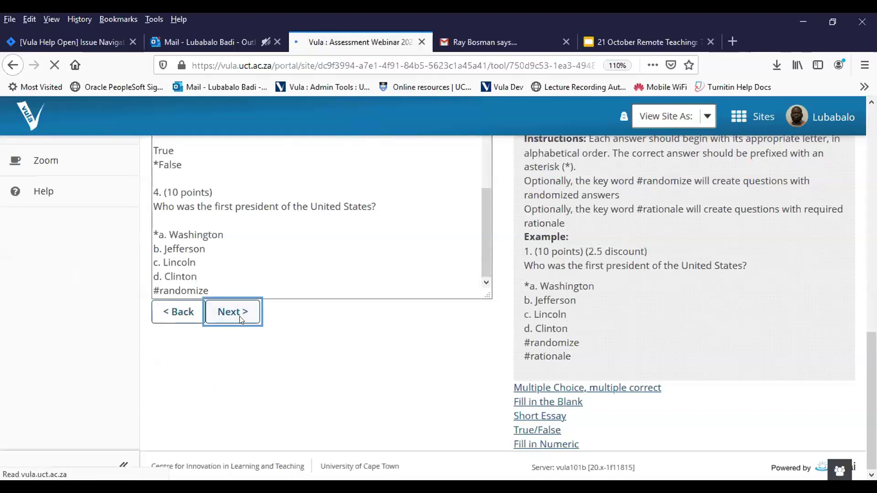
- Examine the types, points and marked correct answers of the four questions, highlighting question 1's points and correct answer and question 2's text
scroll(301, 317, "down", 6)
scroll(352, 333, "up", 3)
scroll(384, 307, "down", 2)
scroll(459, 307, "down", 3)
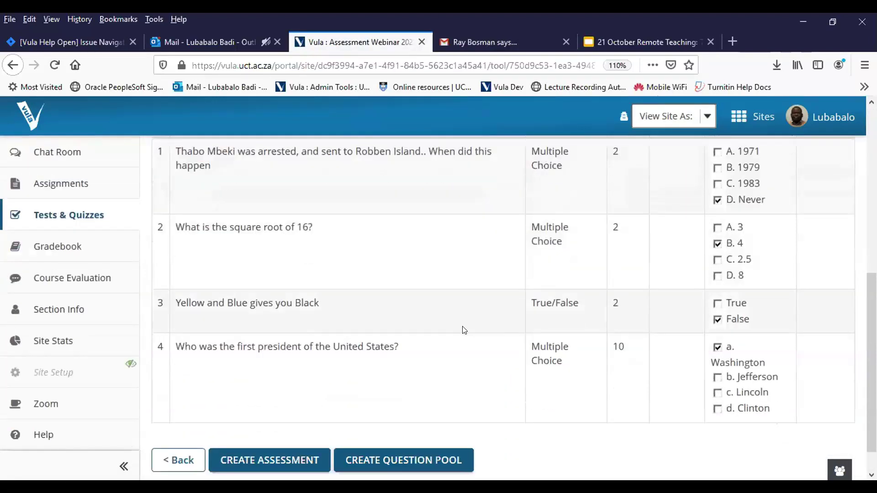
scroll(463, 329, "up", 3)
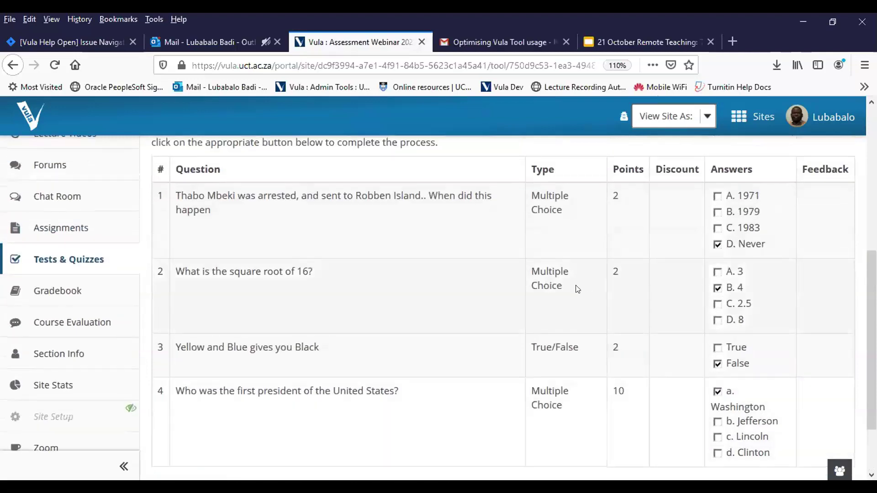
key("ctrl+minus")
scroll(587, 325, "up", 2)
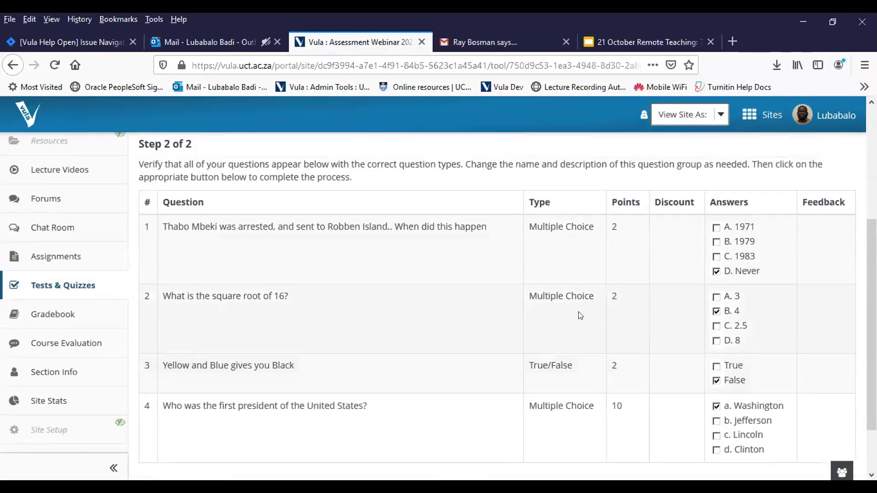
left_click_drag(176, 223, 607, 226)
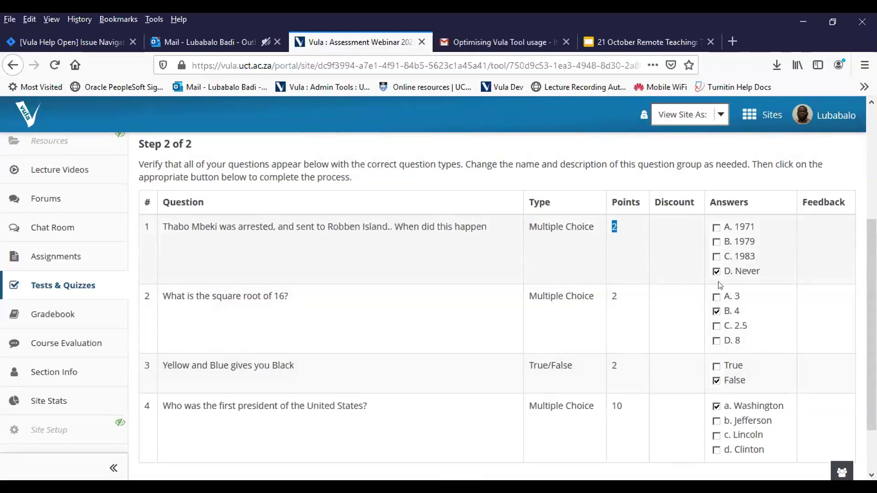
left_click_drag(775, 275, 717, 285)
scroll(691, 307, "down", 3)
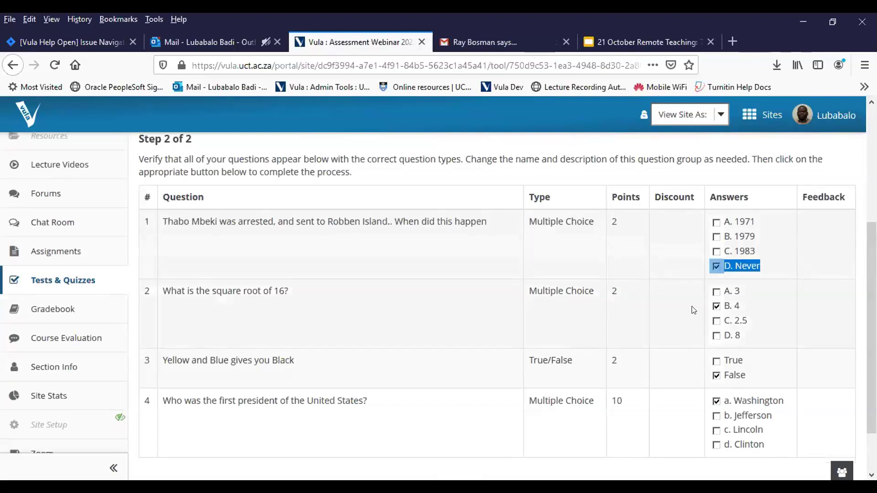
left_click_drag(168, 230, 429, 237)
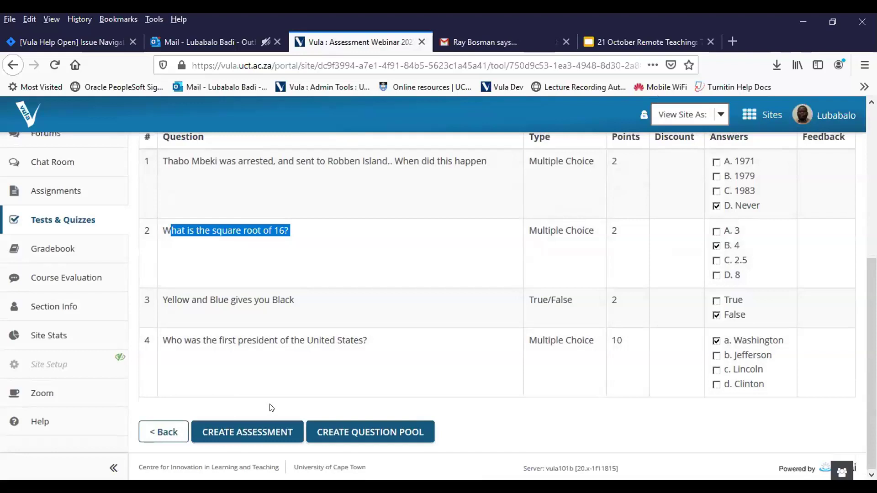
left_click(398, 339)
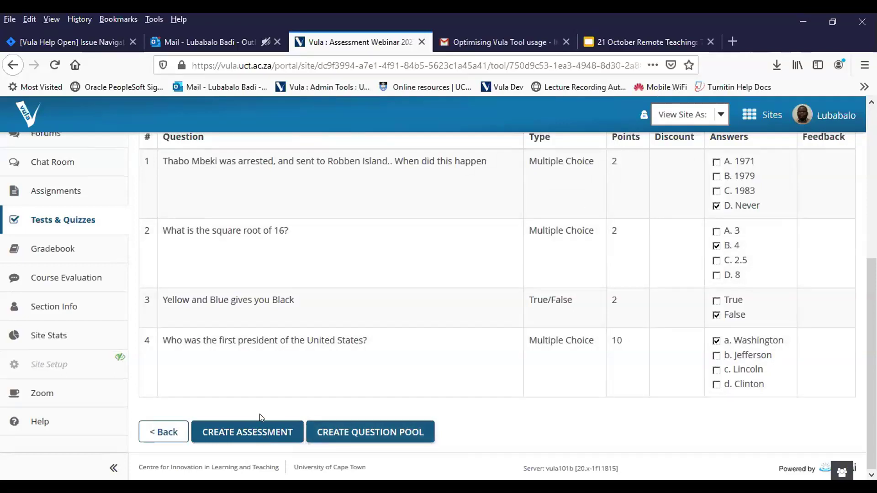
- Create the assessment from the verified questions and locate the "Chicken Noodle Soup" draft in the assessment list
left_click(241, 430)
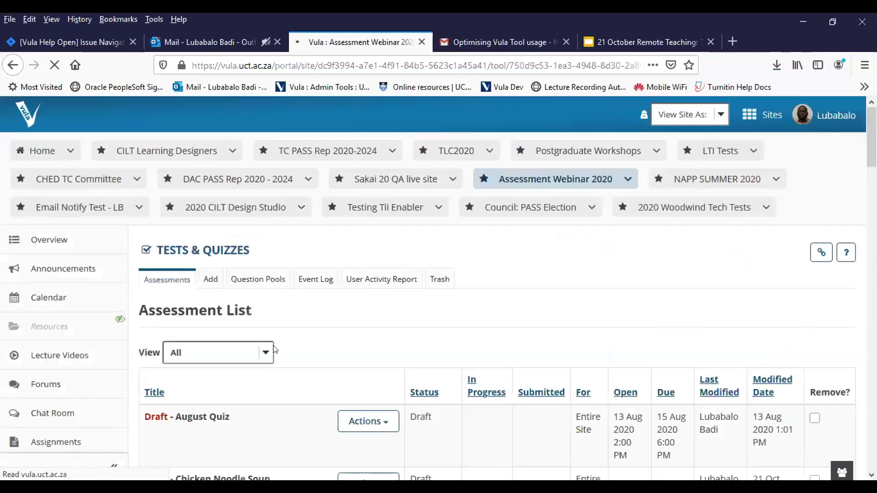
scroll(274, 350, "down", 10)
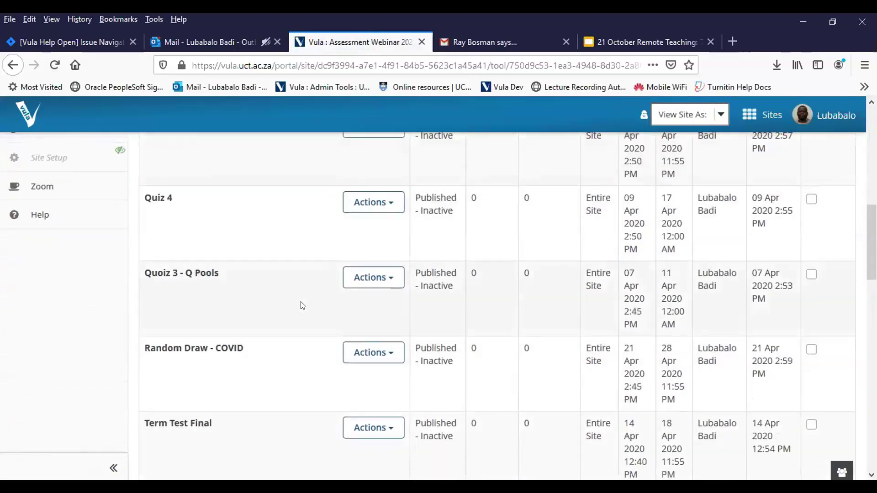
scroll(301, 305, "down", 10)
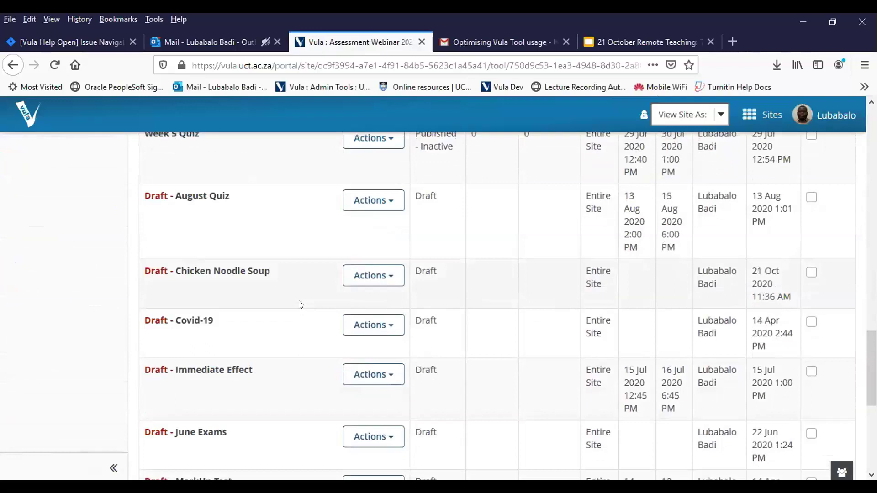
left_click_drag(274, 273, 0, 418)
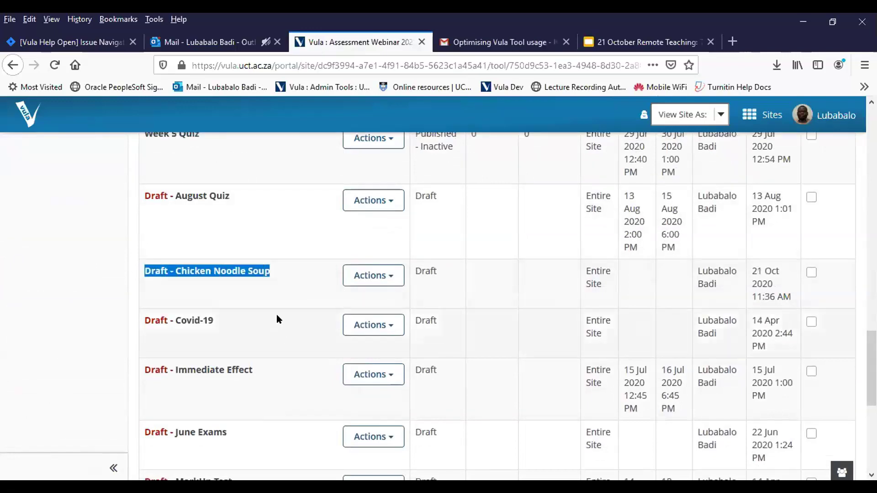
- Open the "Chicken Noodle Soup" draft for editing and look through its four questions
left_click(385, 276)
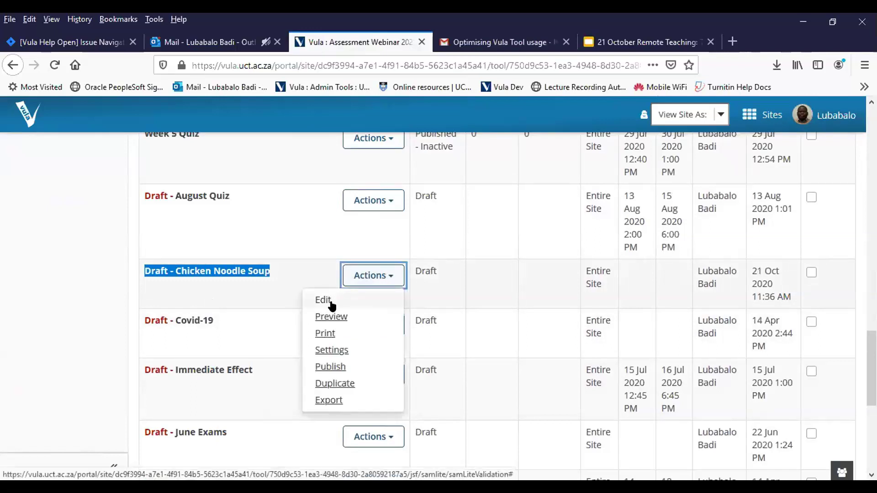
left_click(332, 304)
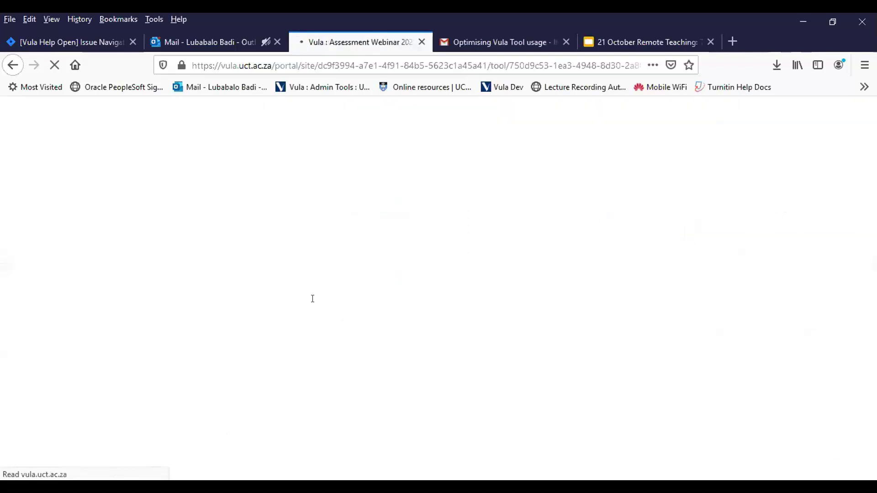
scroll(311, 308, "down", 4)
scroll(309, 309, "down", 4)
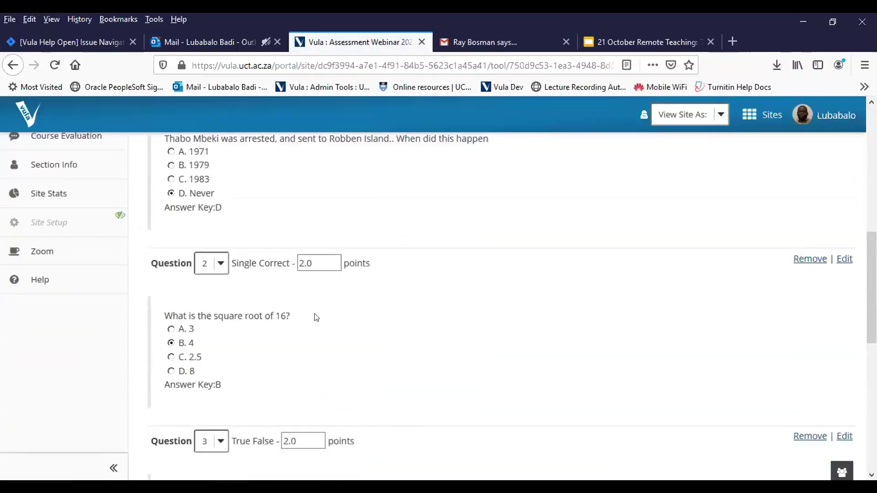
scroll(313, 315, "down", 3)
scroll(317, 324, "down", 3)
scroll(314, 317, "up", 6)
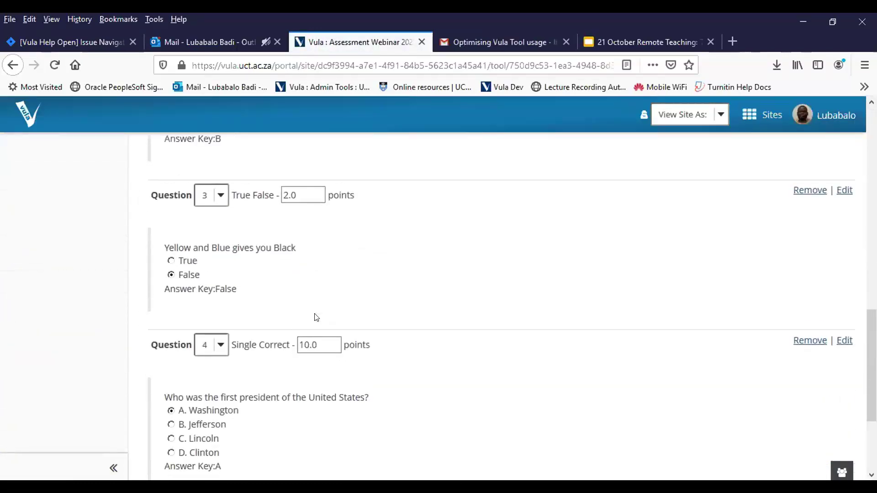
scroll(234, 256, "up", 1)
scroll(244, 281, "down", 3)
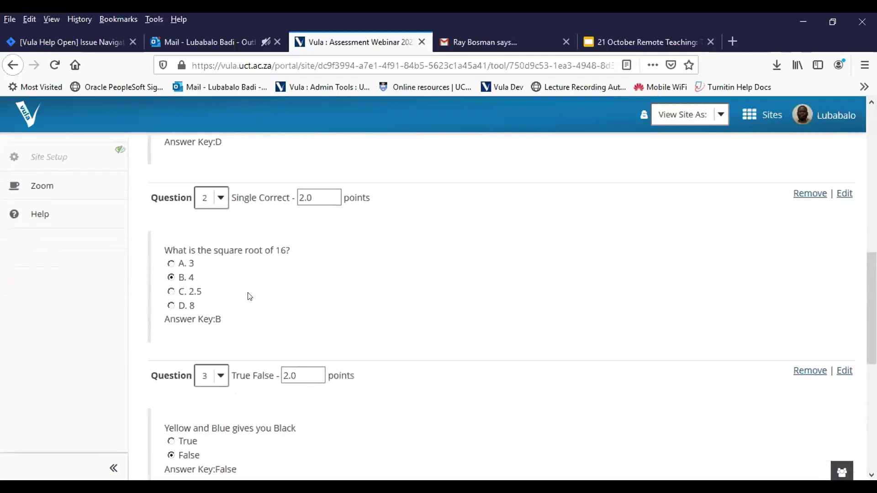
- Highlight question 2 about the square root of 16 and open it for editing
left_click_drag(296, 251, 164, 252)
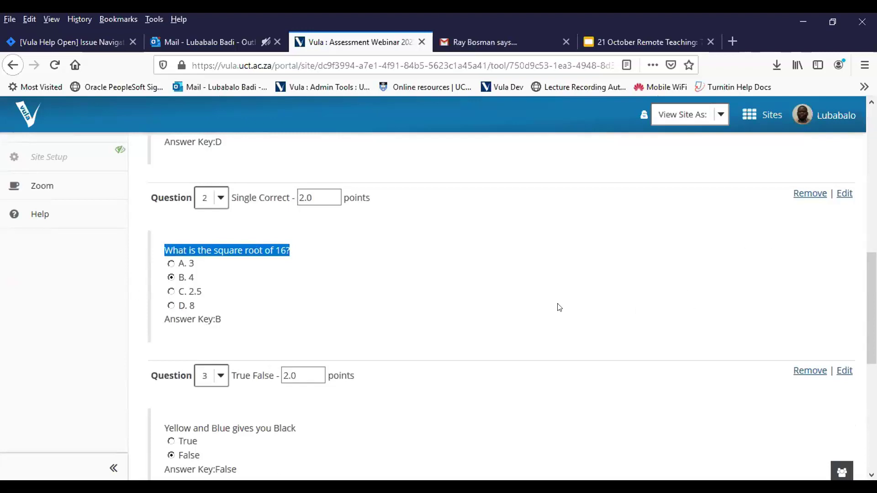
left_click(680, 290)
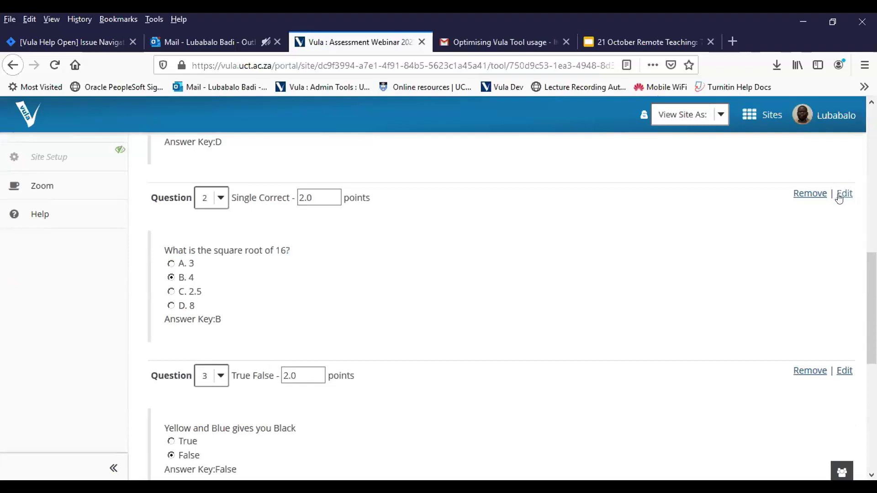
left_click_drag(147, 195, 192, 199)
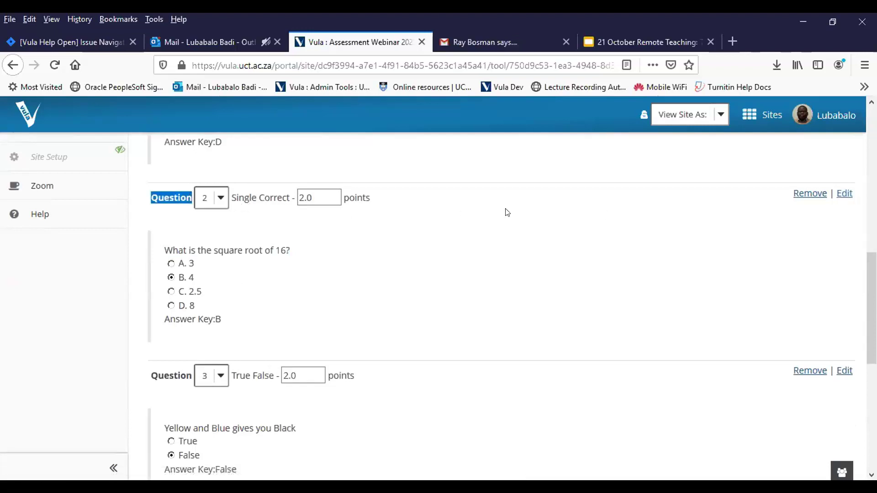
left_click(845, 194)
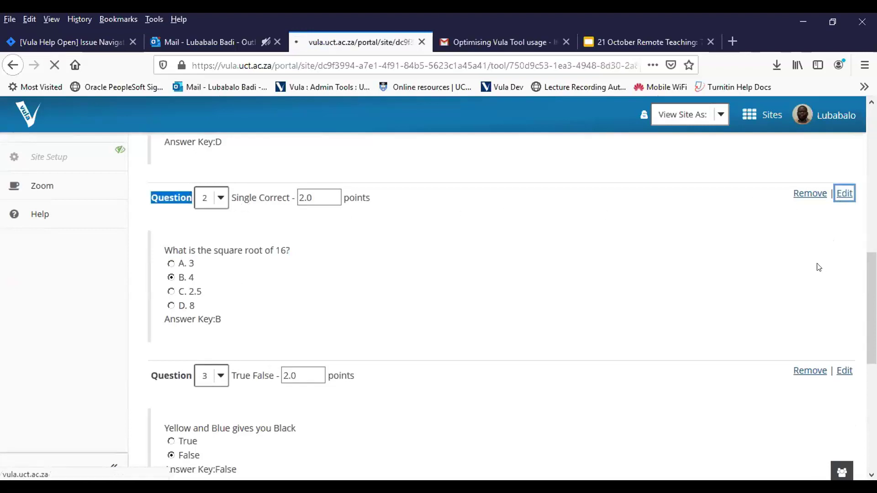
- Examine question 2's scoring and answer settings, highlighting the points deducted for an incorrect answer and the answer point value
scroll(333, 307, "down", 8)
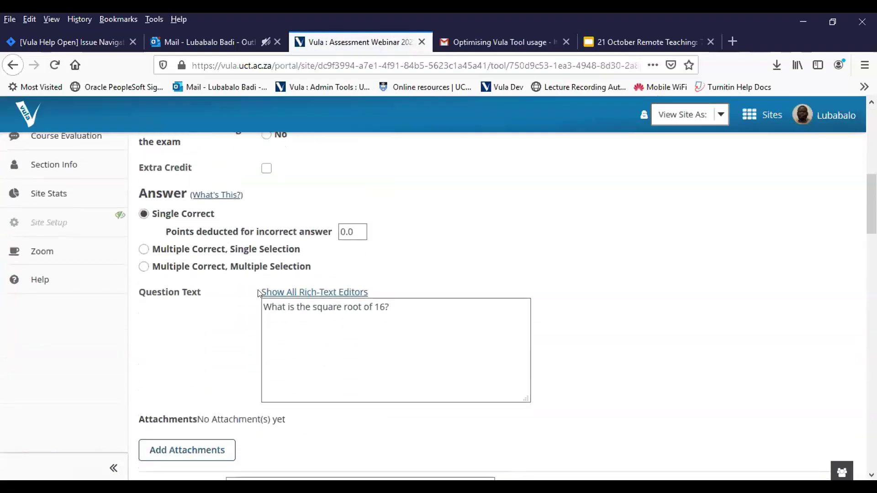
scroll(314, 284, "up", 3)
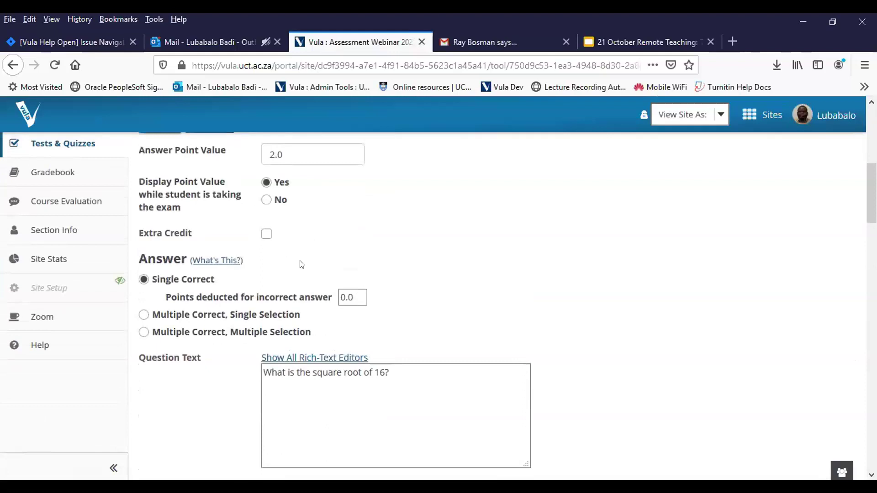
left_click(359, 298)
double_click(348, 297)
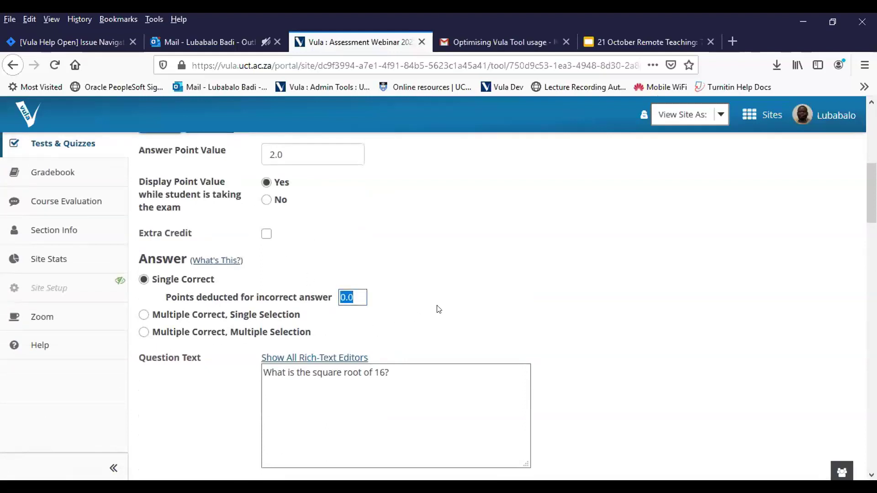
left_click_drag(294, 161, 264, 154)
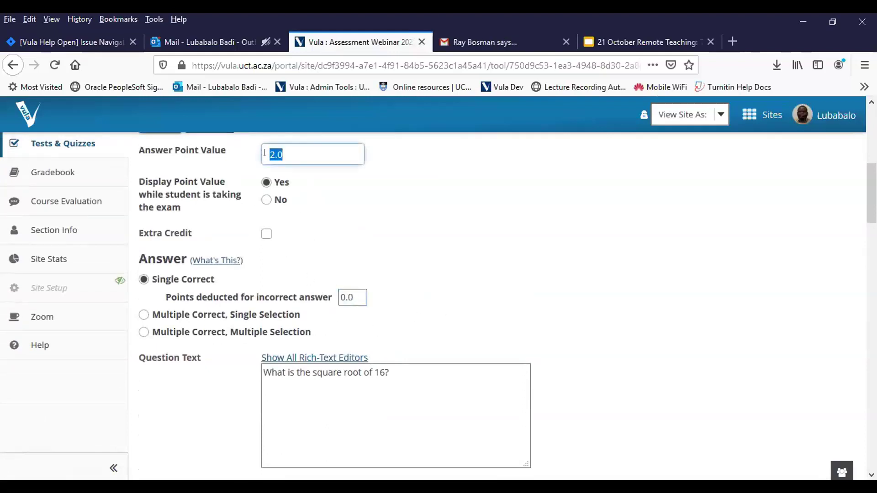
scroll(422, 238, "down", 10)
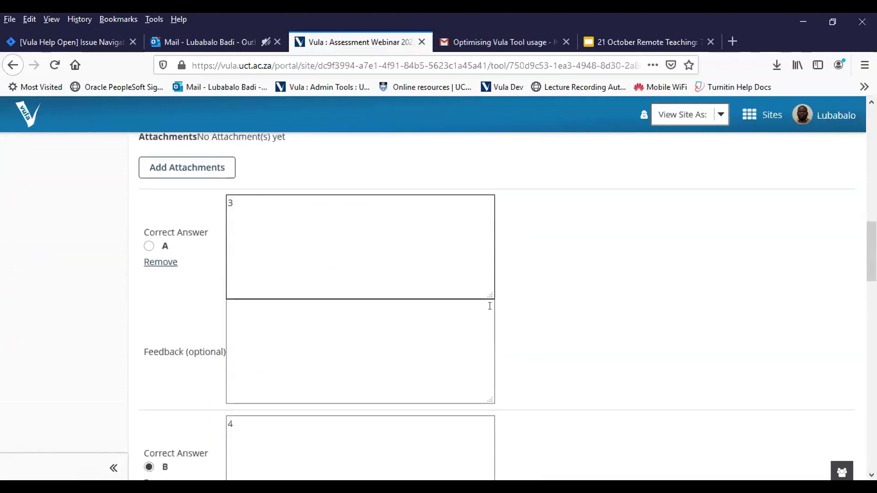
- Attach the local image Landing.jpg from the CILT folder on the Desktop to question 2
scroll(467, 311, "up", 10)
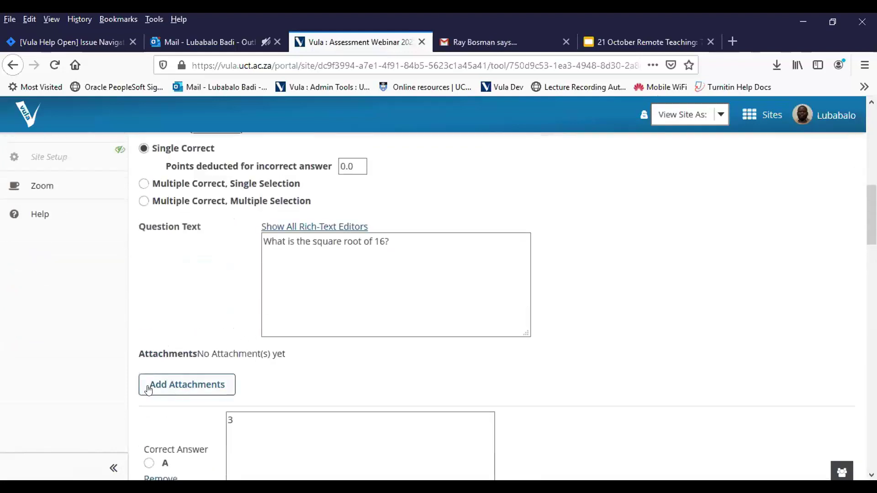
left_click(203, 390)
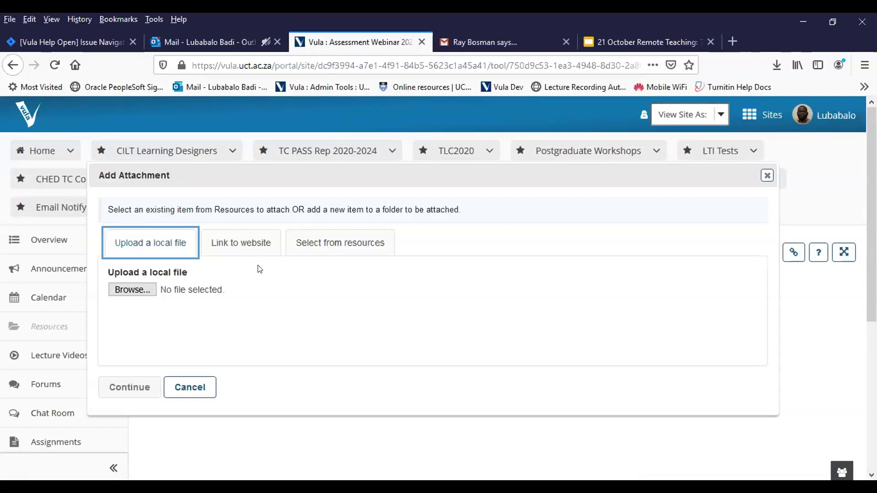
left_click(136, 293)
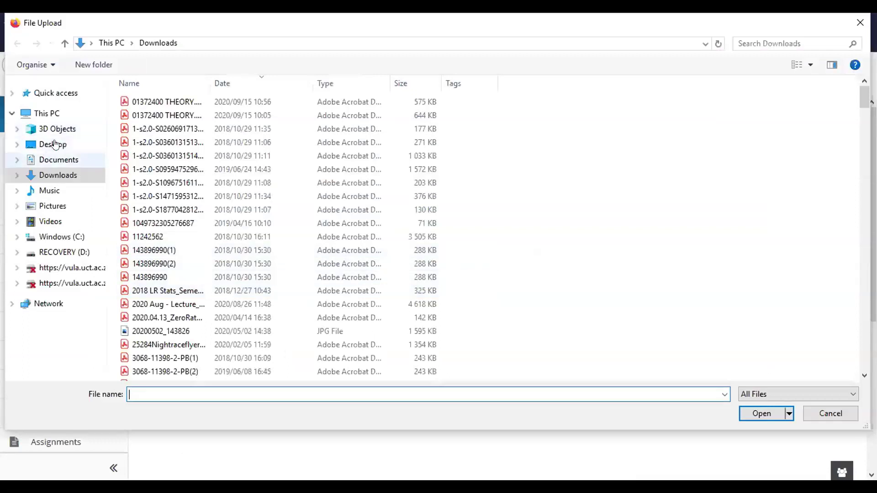
left_click(57, 143)
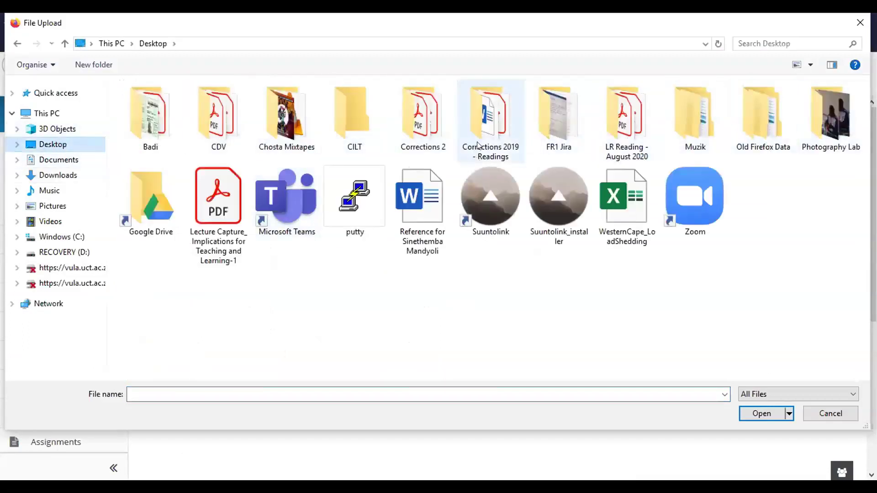
double_click(341, 121)
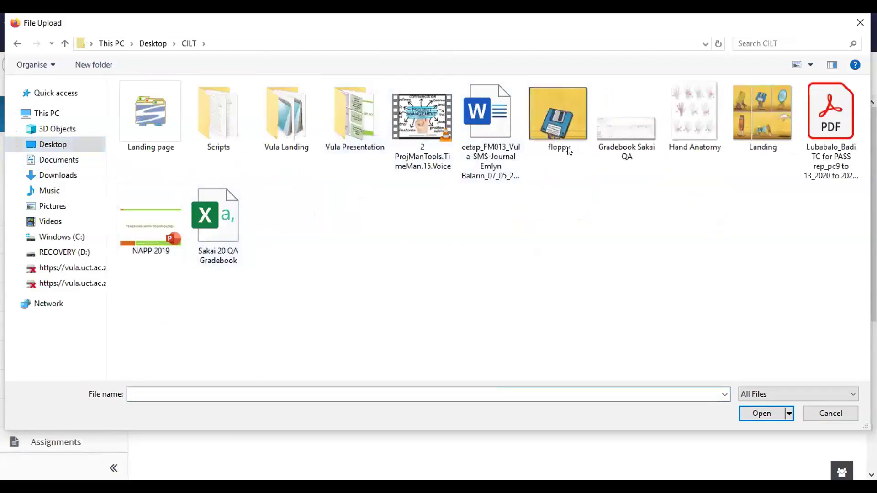
left_click(558, 121)
left_click(762, 119)
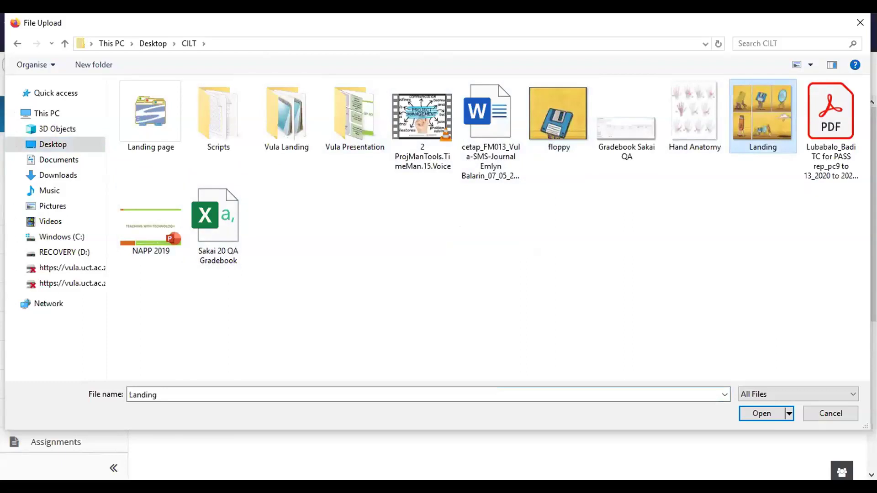
left_click(755, 410)
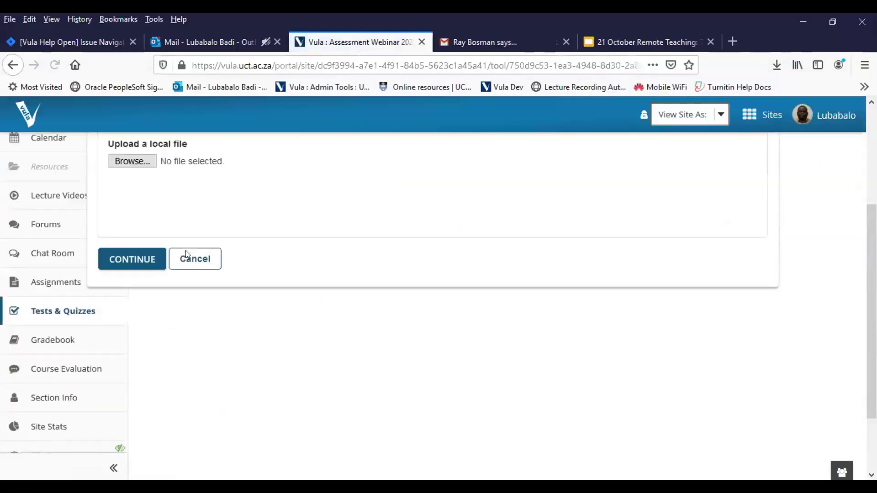
left_click(122, 419)
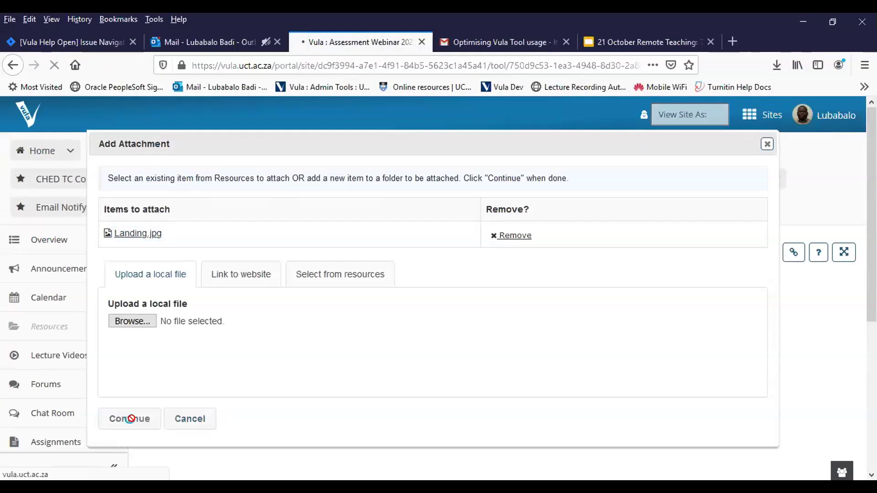
- Turn on Randomize Answers for question 2 and save the question
scroll(237, 398, "down", 15)
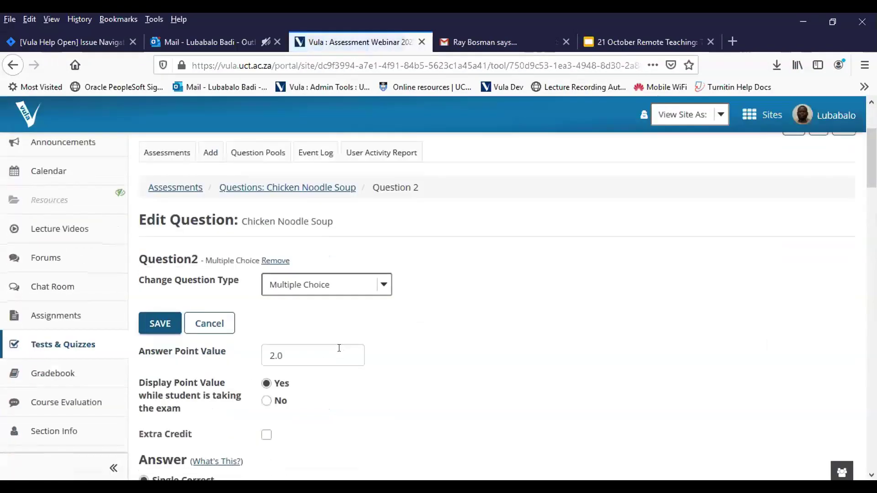
scroll(237, 399, "down", 10)
scroll(230, 398, "up", 4)
scroll(231, 398, "down", 4)
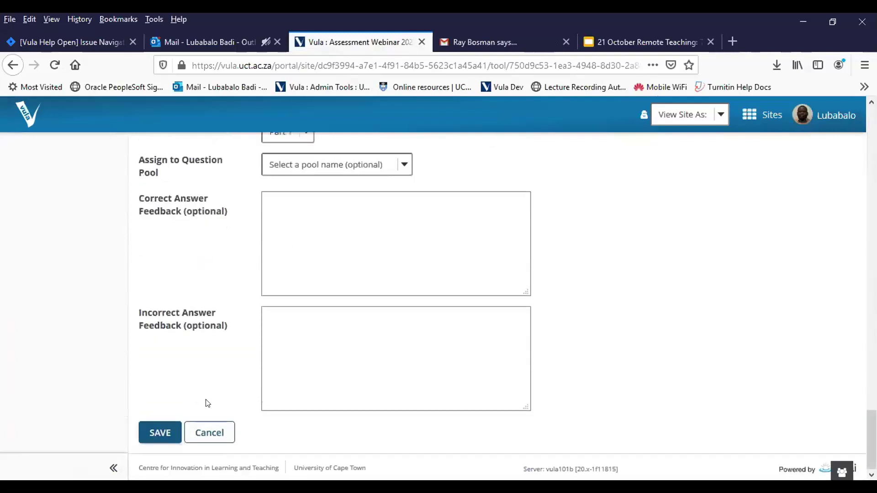
scroll(249, 307, "up", 4)
scroll(251, 305, "up", 1)
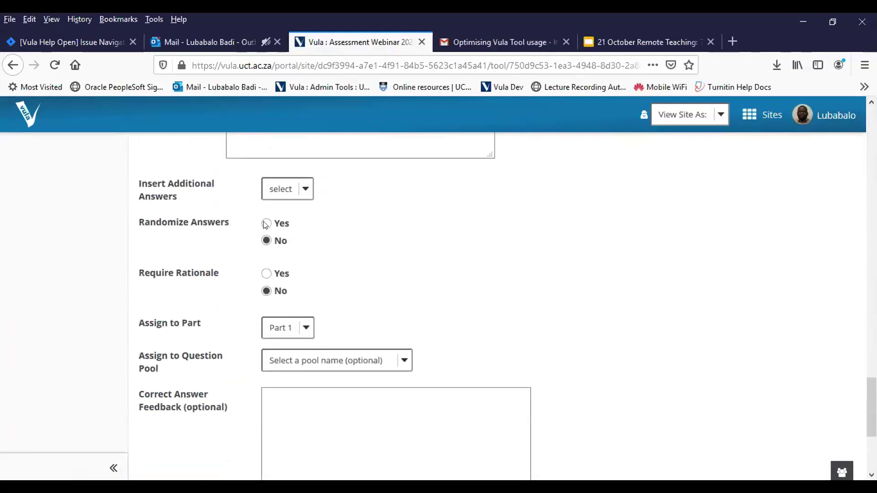
left_click(265, 224)
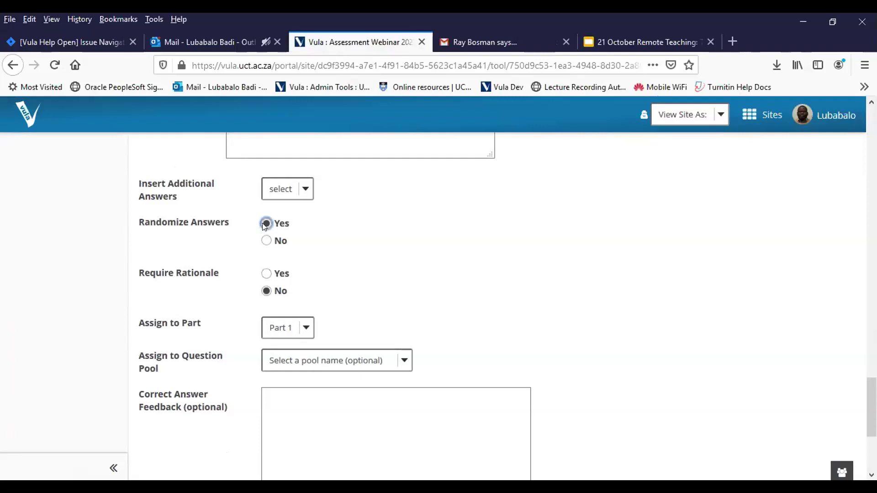
scroll(302, 307, "down", 5)
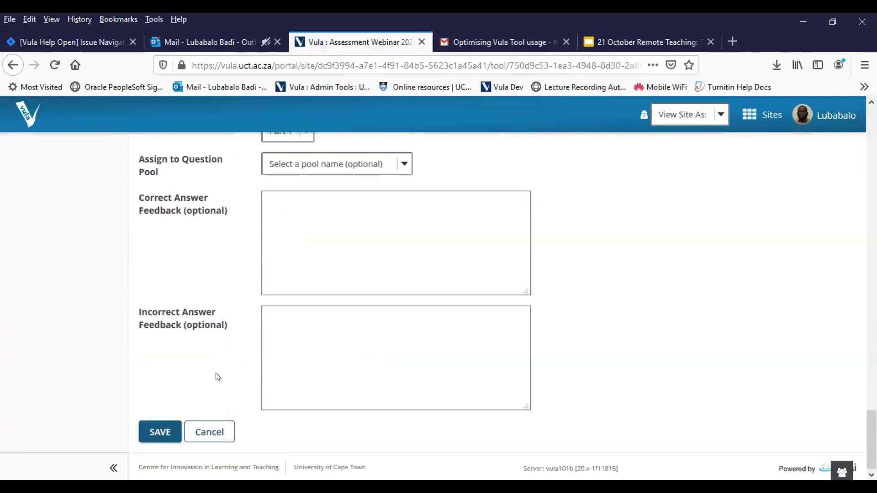
left_click(161, 432)
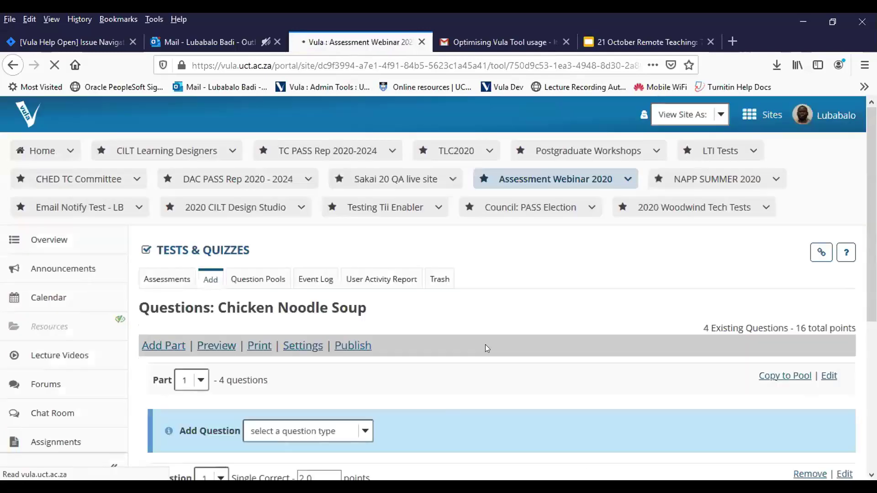
- Review question 2 and its attachment in the question list, then preview "Chicken Noodle Soup" as a student and begin the assessment
scroll(467, 347, "down", 10)
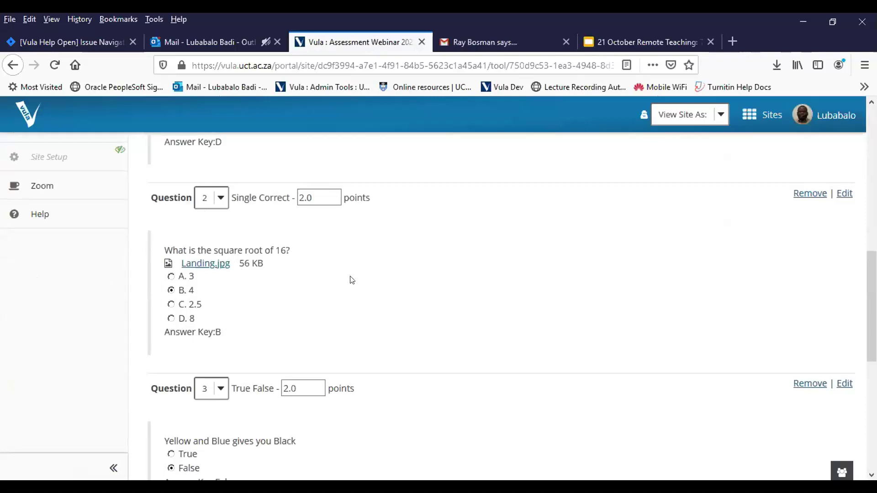
scroll(352, 279, "up", 5)
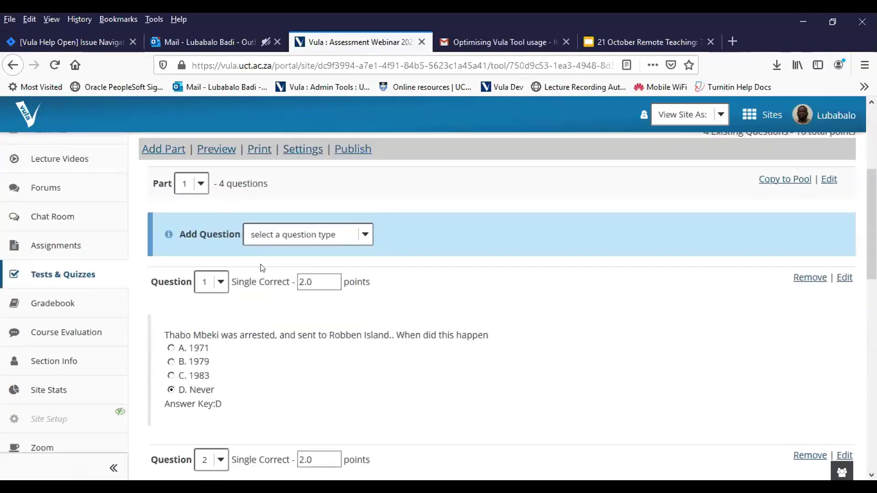
scroll(250, 269, "down", 7)
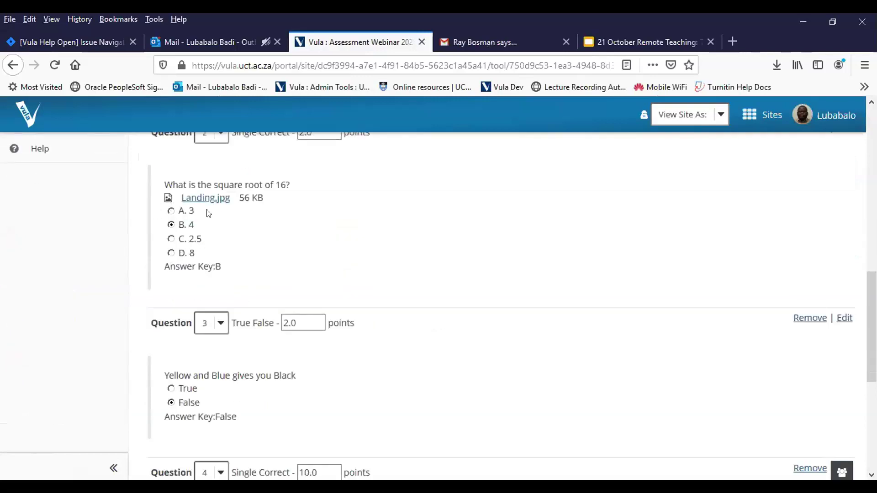
scroll(209, 213, "up", 10)
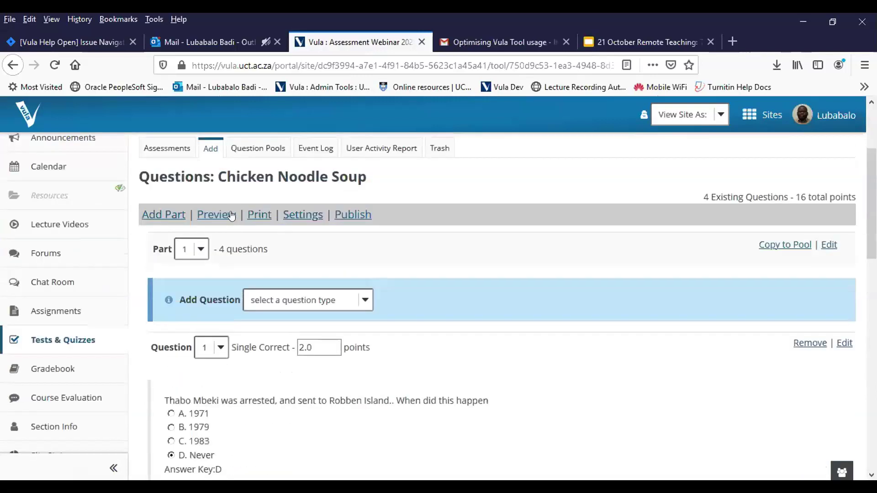
left_click(232, 215)
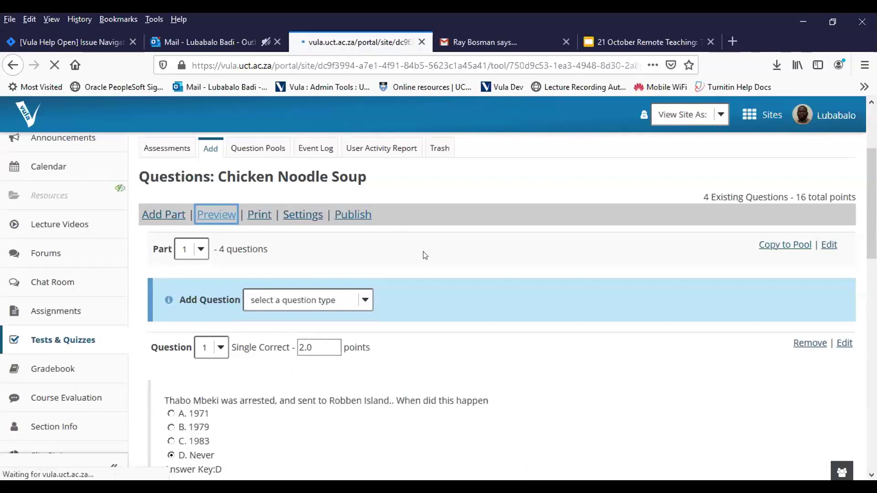
scroll(466, 276, "down", 2)
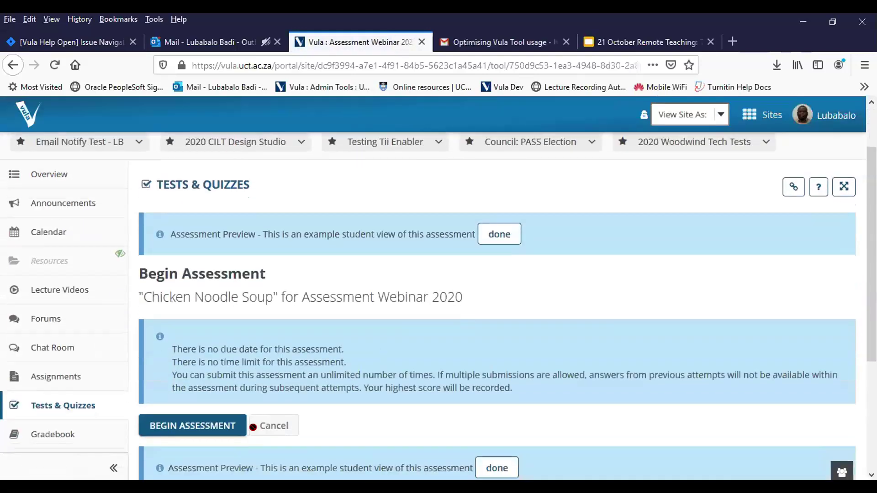
left_click(224, 433)
scroll(243, 396, "down", 1)
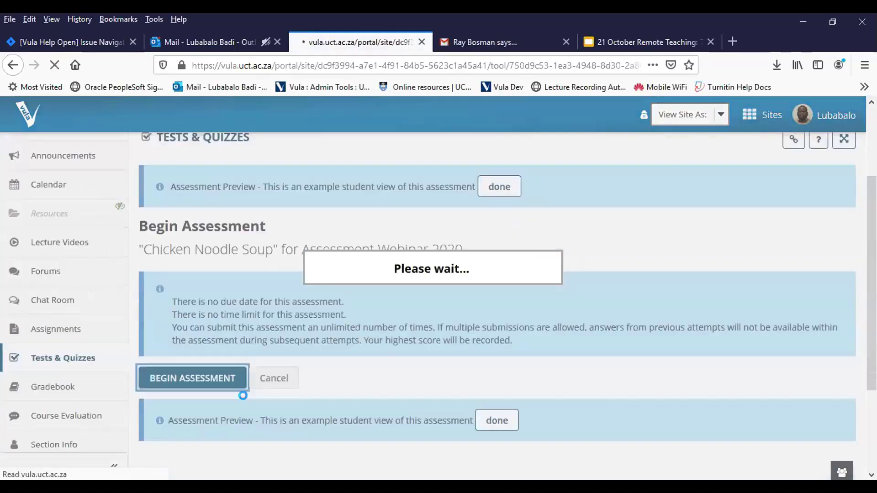
scroll(402, 303, "down", 4)
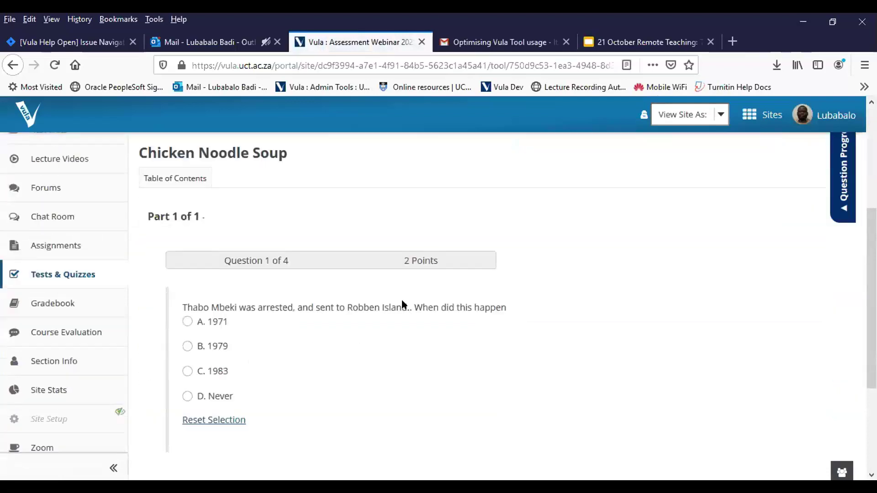
- Examine the preview page of the first question, highlighting its "Question 1 of 4" heading
scroll(473, 334, "up", 3)
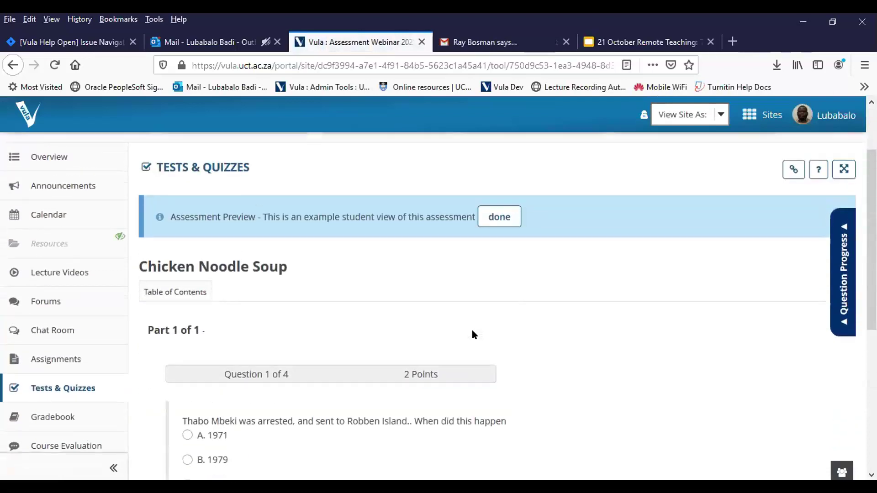
scroll(473, 330, "up", 1)
scroll(479, 315, "down", 1)
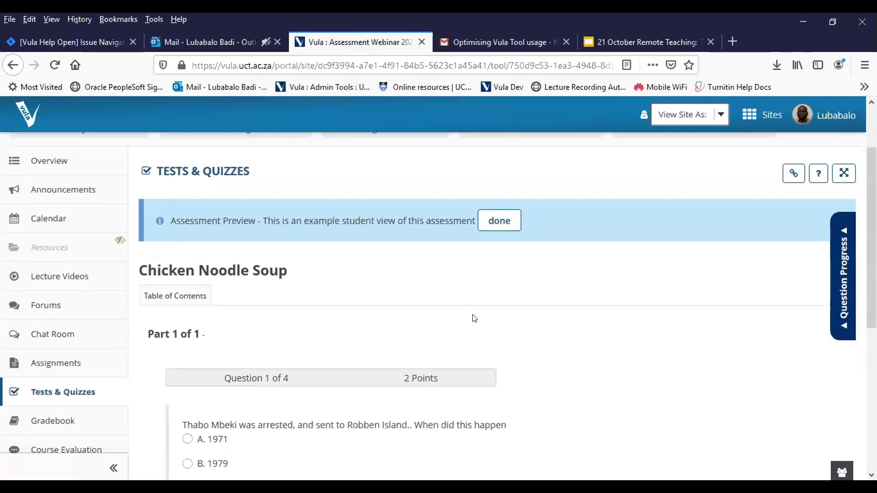
scroll(474, 319, "down", 3)
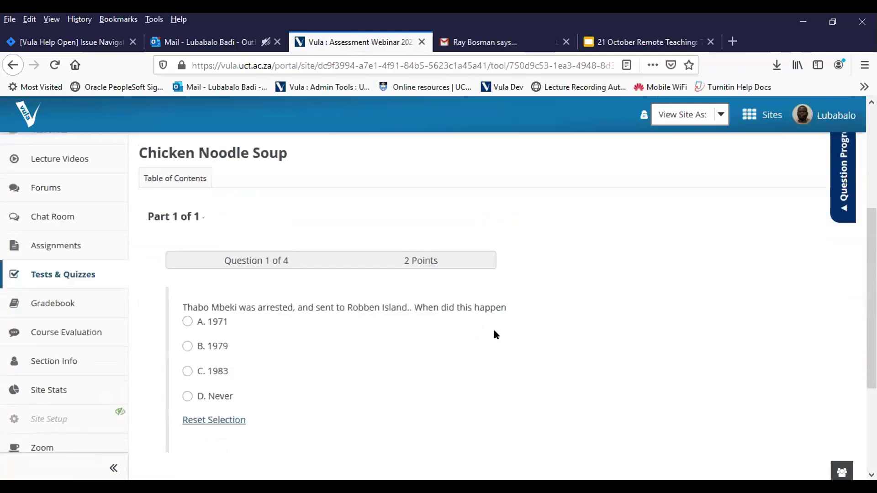
triple_click(311, 265)
scroll(287, 312, "up", 2)
scroll(287, 312, "down", 2)
scroll(725, 325, "up", 2)
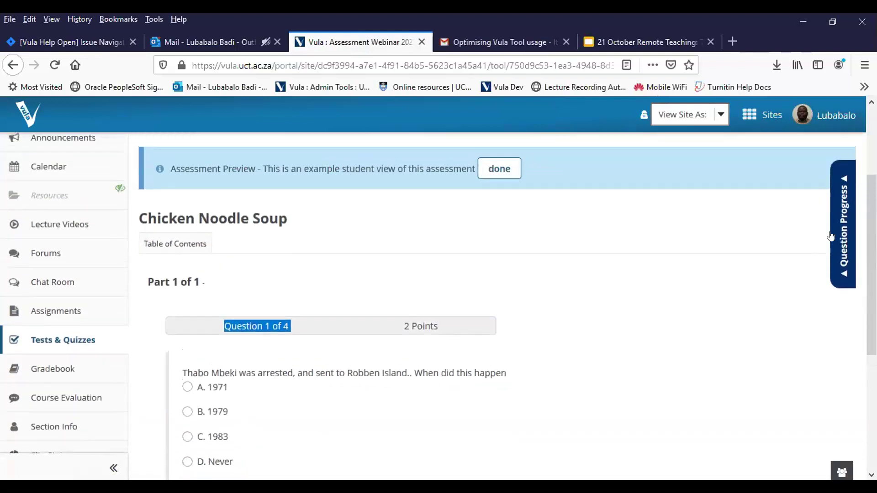
- Expand the Question Progress overview, jump to question 2 and look through its attached image and answer options
left_click(843, 271)
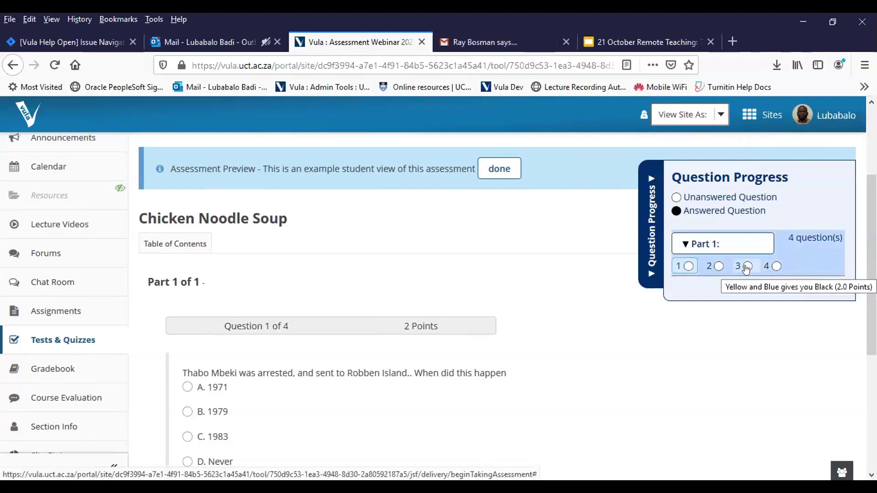
left_click(716, 268)
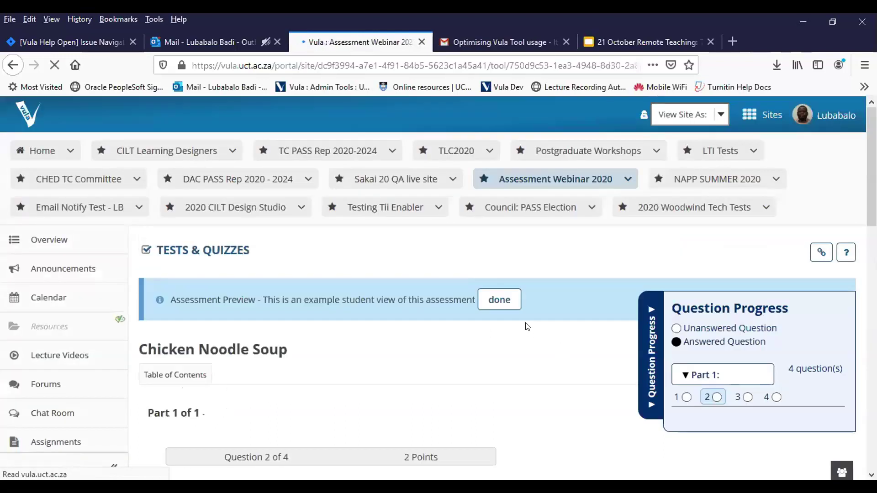
scroll(528, 336, "down", 8)
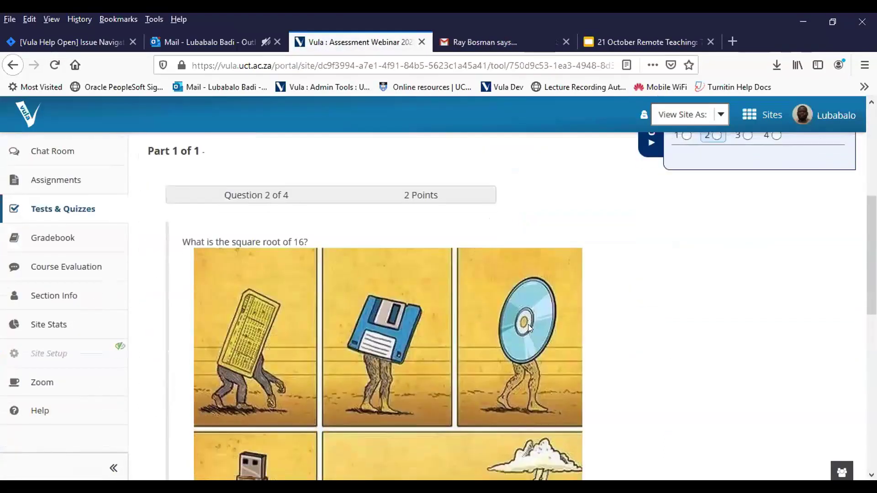
scroll(529, 326, "down", 4)
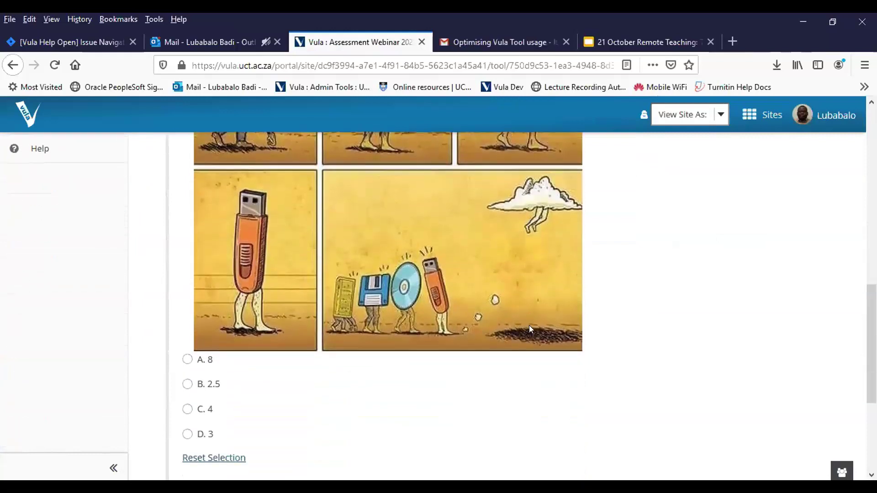
- Reread question 2 about the square root of 16, answer it with 4 and continue to question 3
scroll(534, 336, "up", 7)
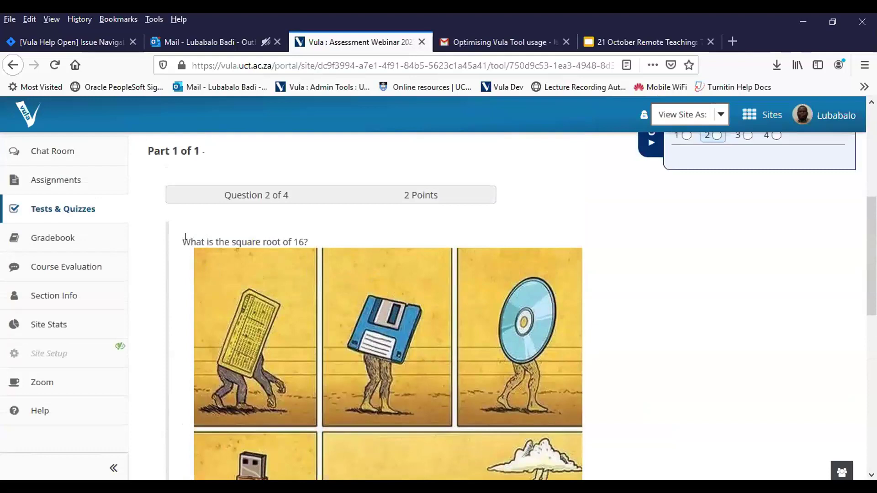
left_click_drag(183, 242, 381, 242)
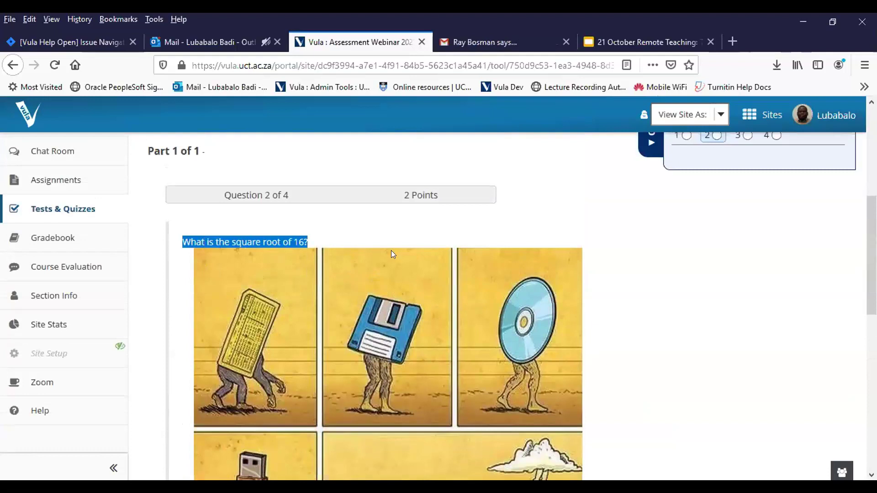
scroll(391, 250, "down", 7)
scroll(690, 296, "up", 4)
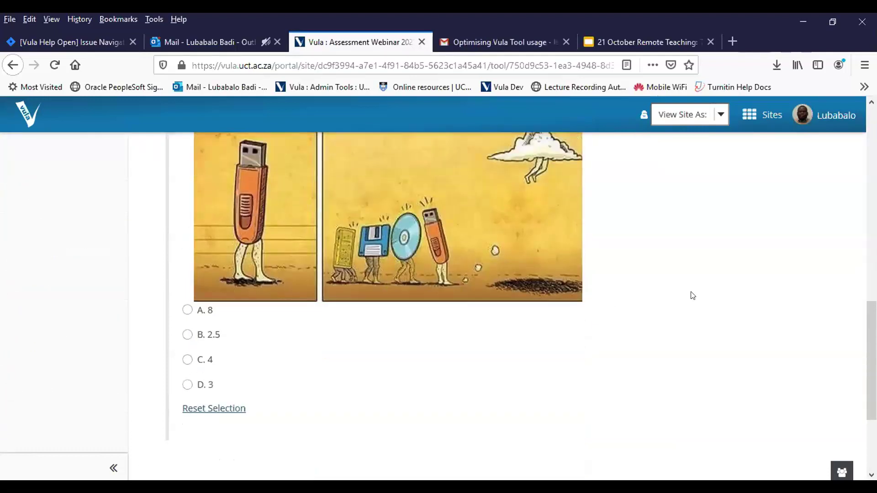
scroll(685, 297, "down", 4)
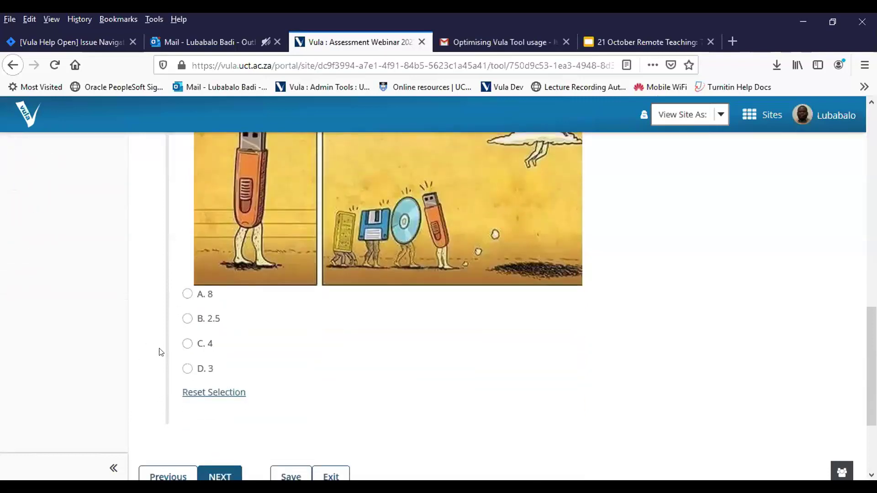
left_click(189, 341)
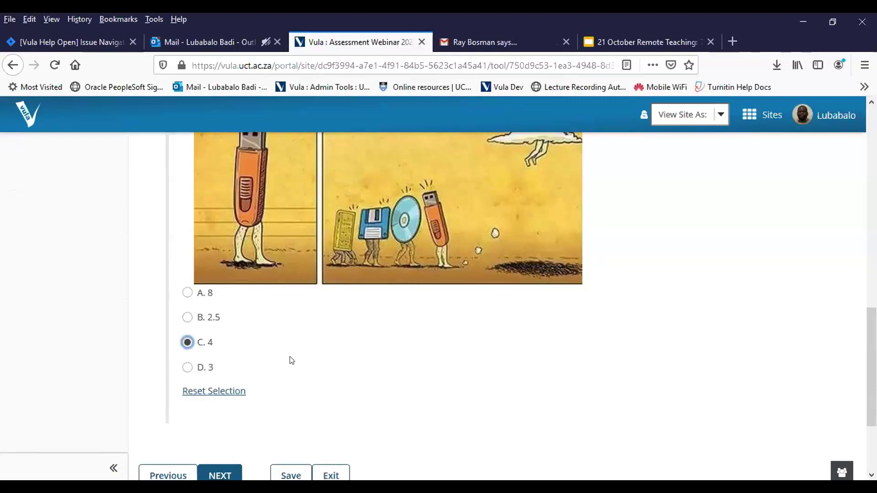
scroll(288, 366, "down", 3)
left_click(233, 351)
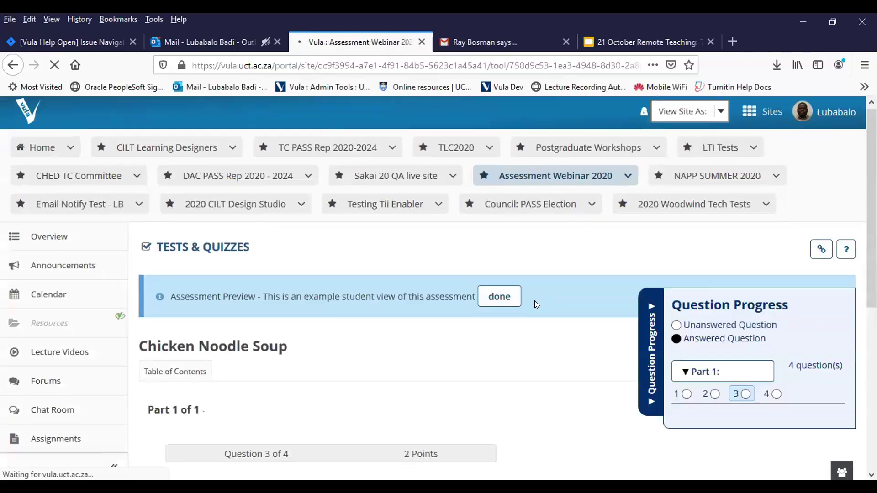
- Look over true/false question 3 in the preview, then end the student preview
scroll(536, 301, "down", 3)
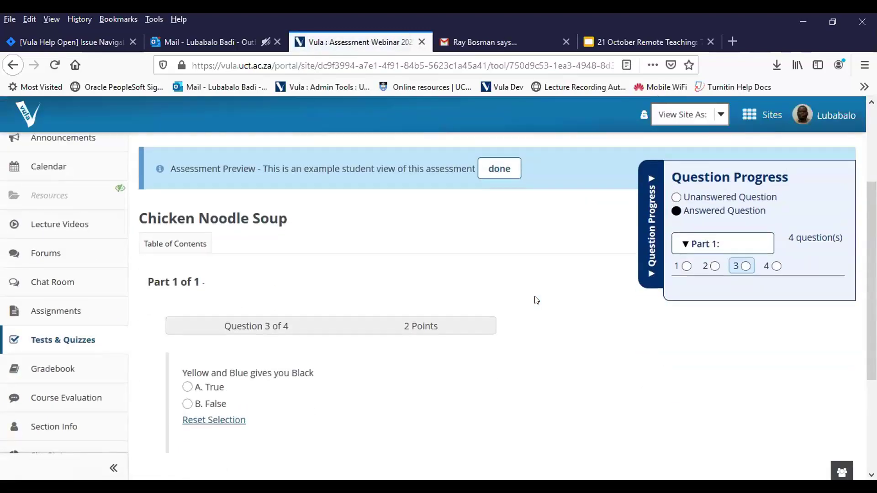
scroll(538, 299, "down", 4)
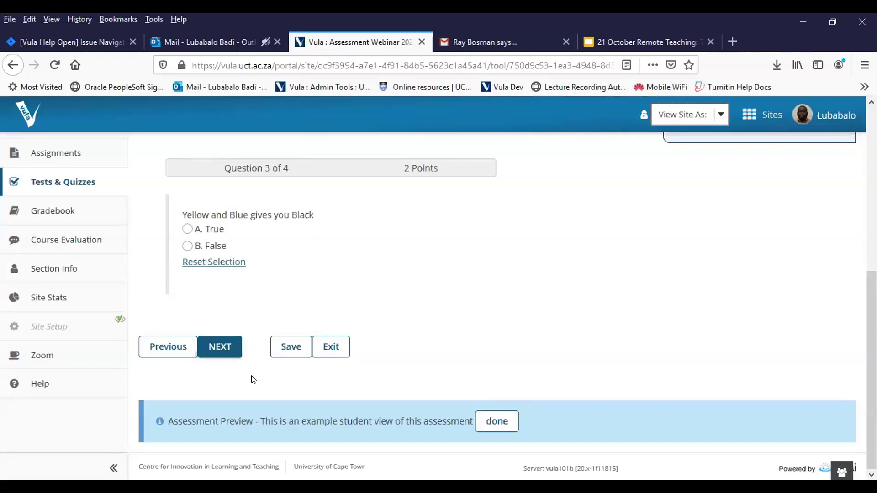
left_click(492, 421)
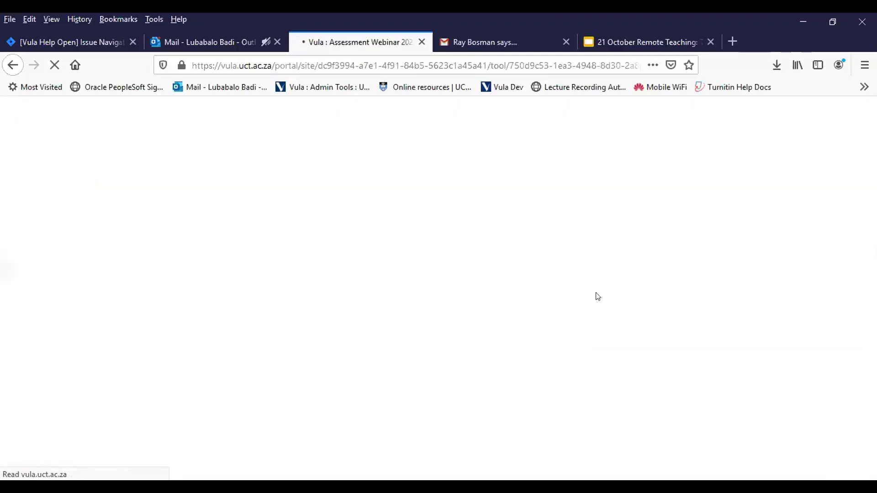
- Examine the Assessment List, including the status, open and due dates of the published quizzes
scroll(311, 343, "down", 1)
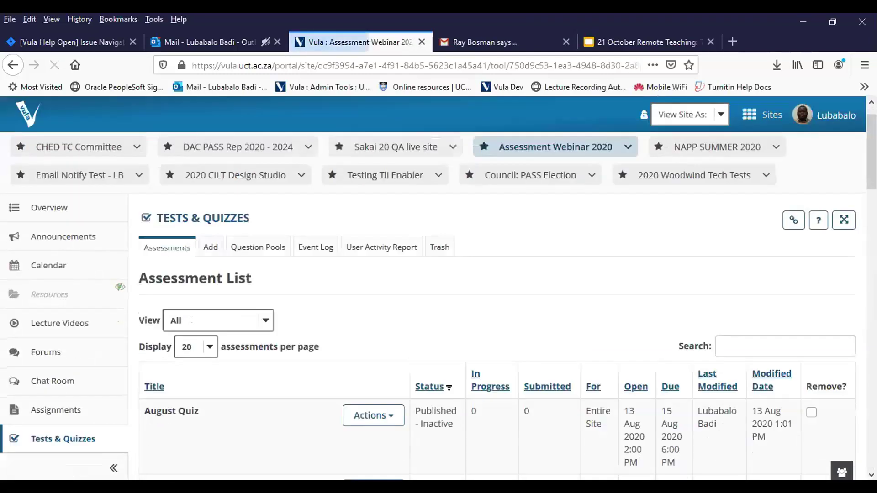
scroll(190, 320, "down", 3)
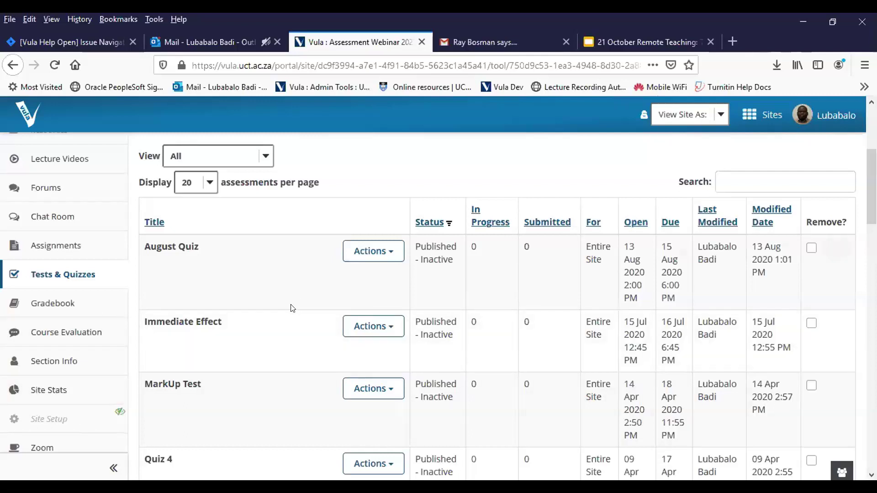
scroll(251, 335, "down", 4)
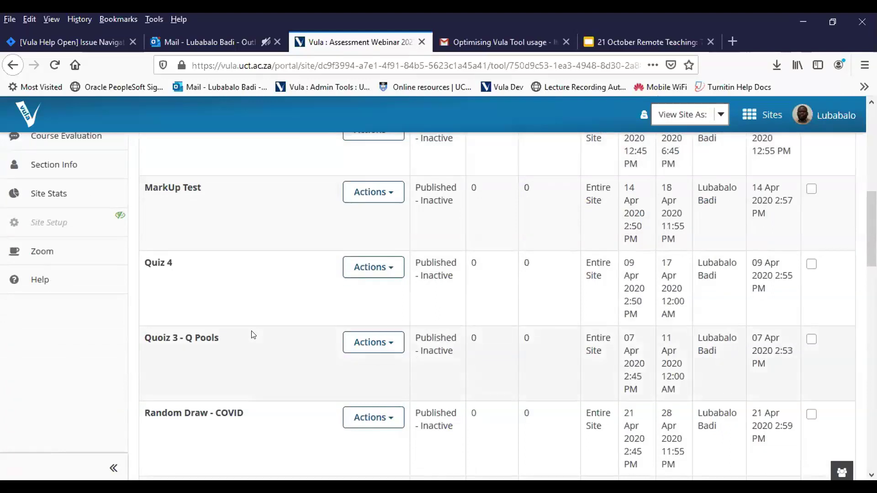
scroll(251, 335, "up", 5)
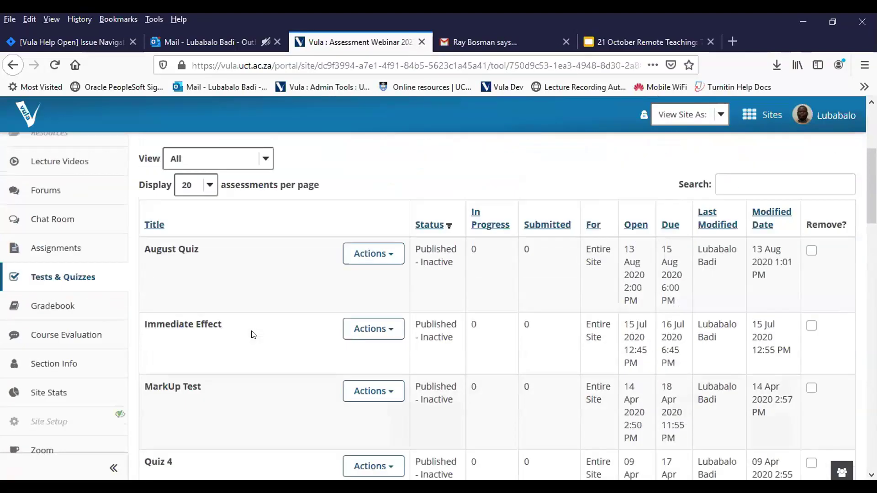
scroll(251, 335, "up", 3)
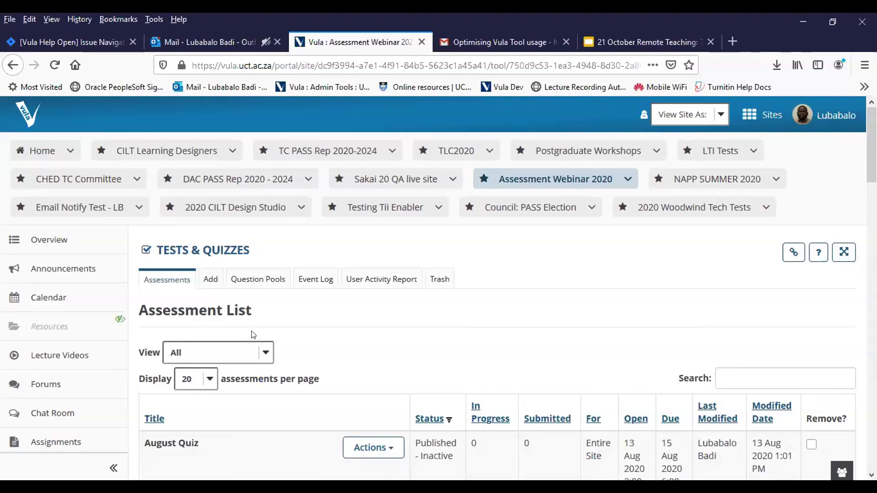
scroll(151, 360, "down", 4)
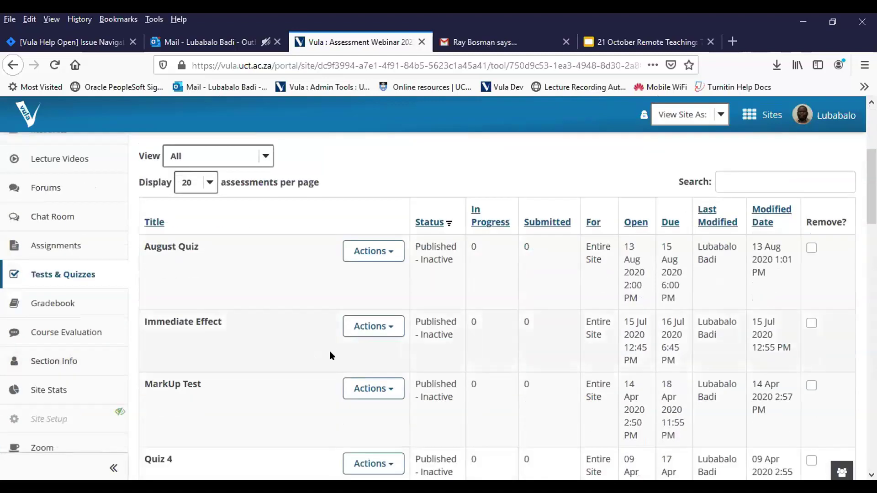
scroll(330, 355, "down", 1)
scroll(301, 376, "up", 1)
- Start publishing the "Chicken Noodle Soup" draft and review its Publish Assessment summary
scroll(302, 378, "down", 15)
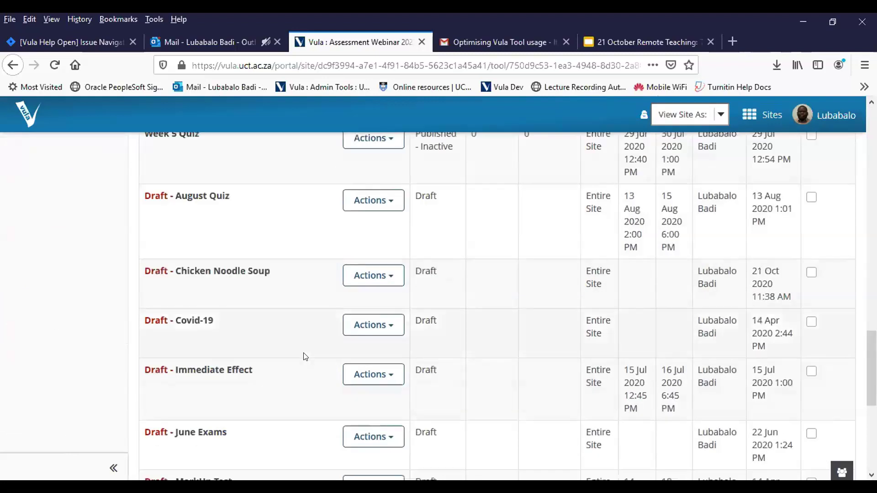
left_click(387, 276)
left_click(387, 276)
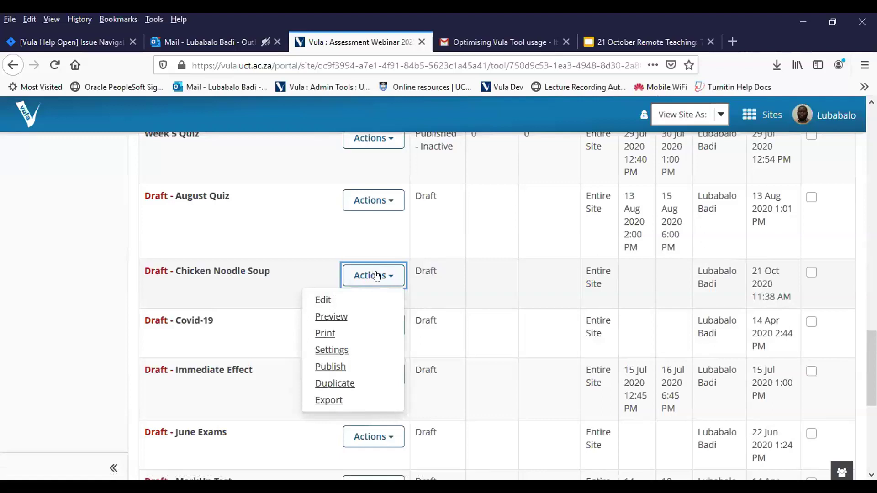
left_click(331, 367)
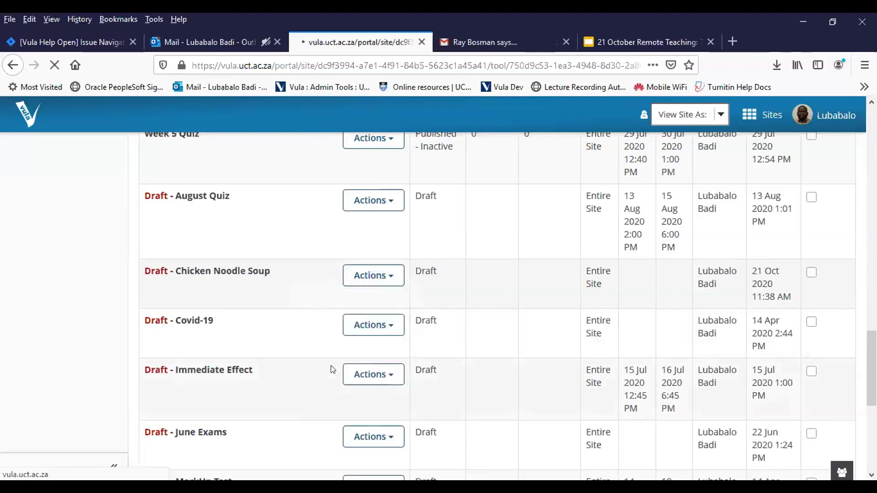
scroll(427, 328, "down", 3)
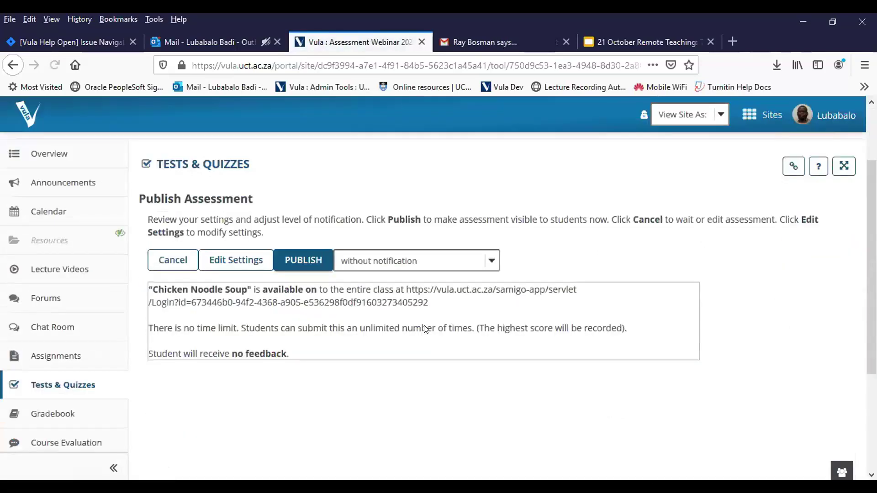
scroll(423, 312, "up", 3)
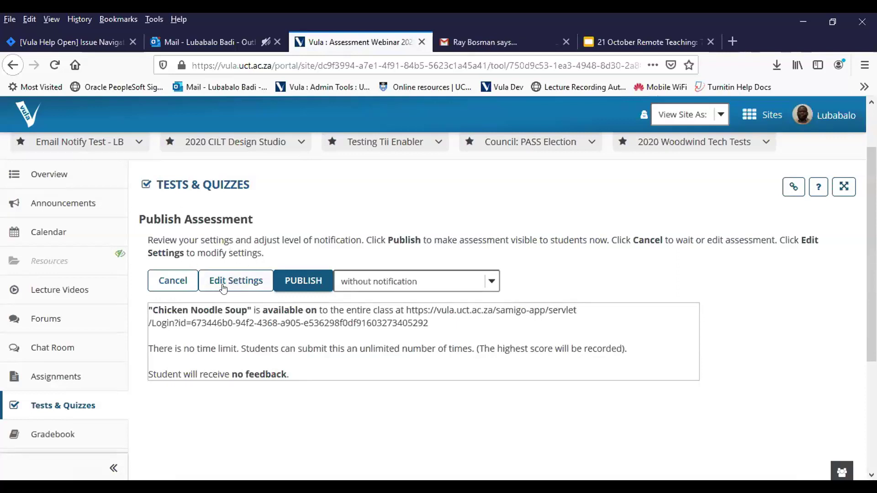
- Open the settings of "Chicken Noodle Soup" for editing and change the title to "Chicken Noodle Soup Exam"
left_click(240, 280)
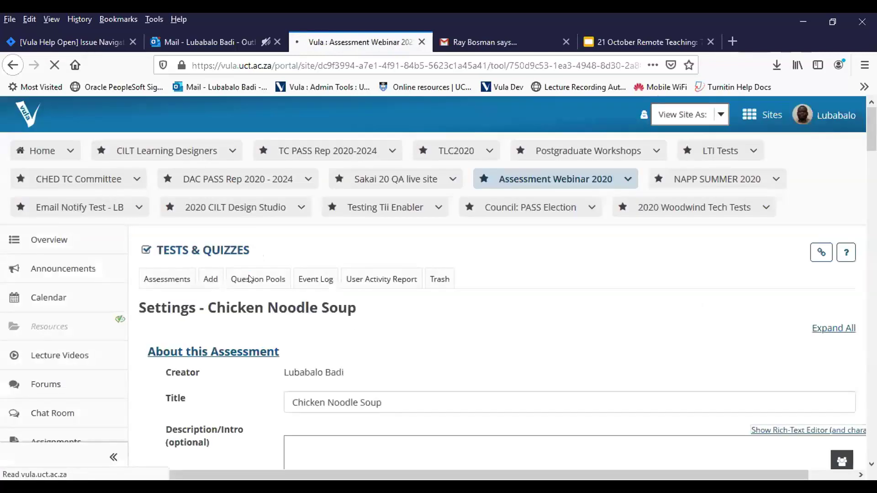
scroll(382, 314, "down", 3)
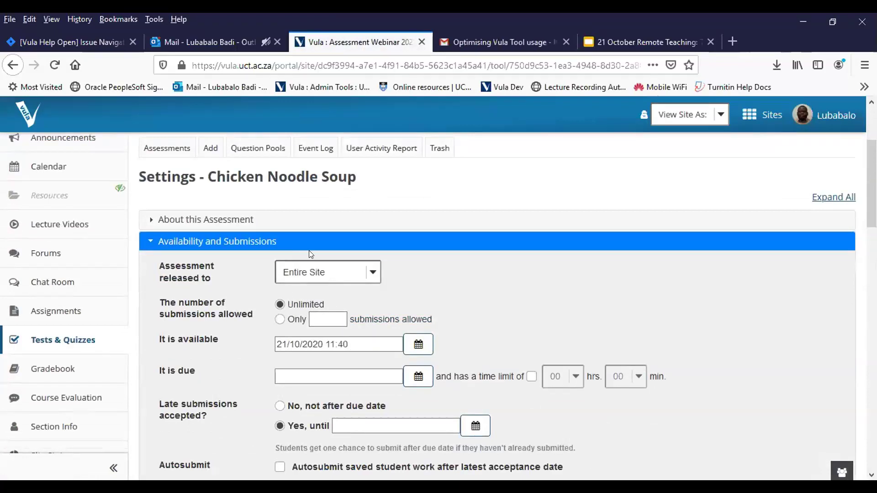
left_click(355, 225)
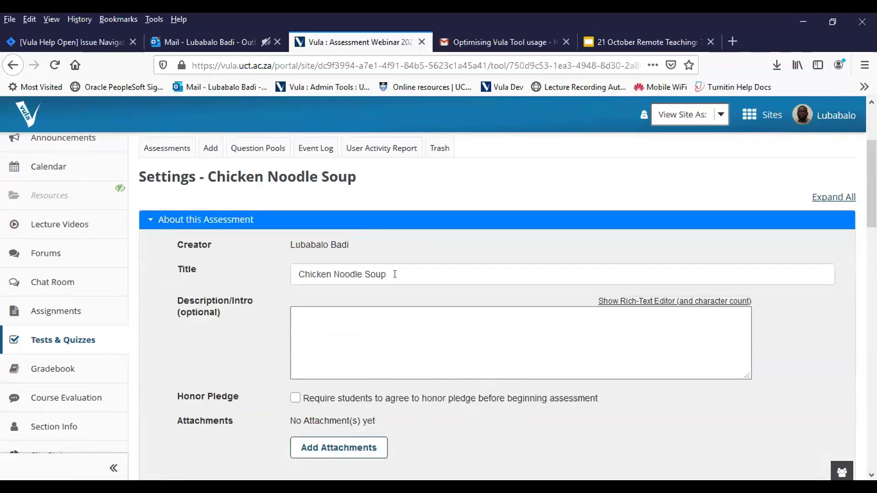
triple_click(395, 274)
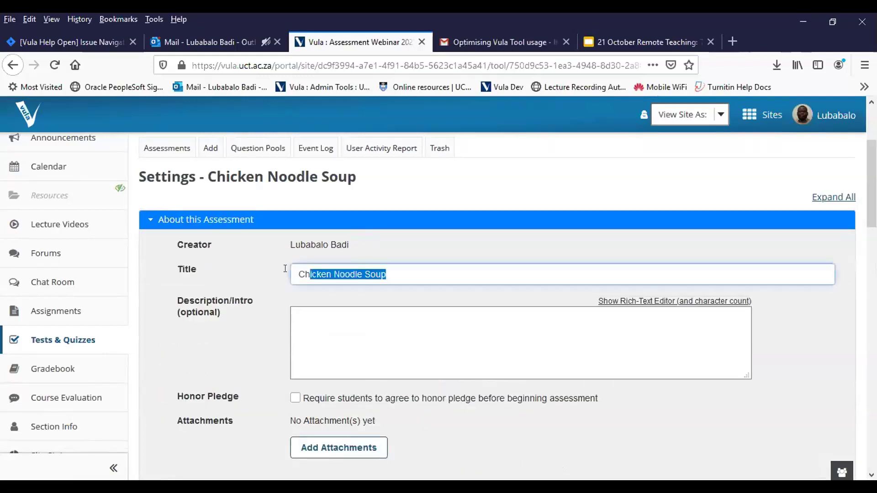
left_click(425, 272)
type("Exa")
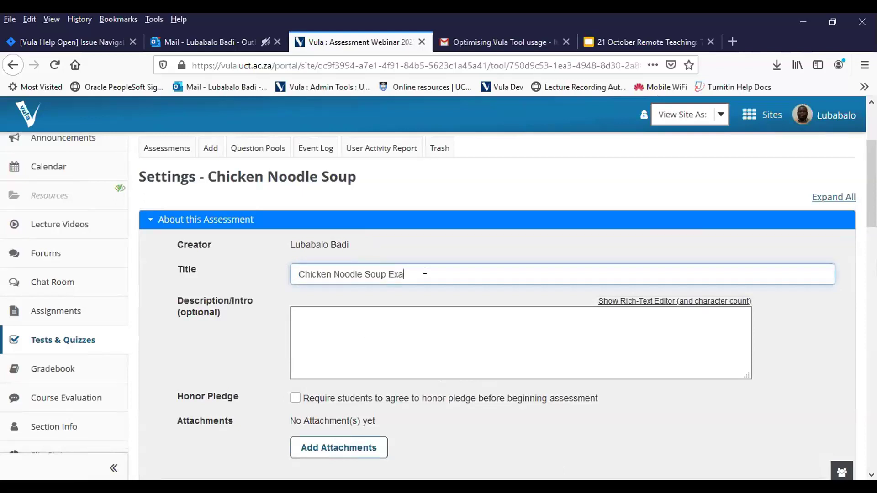
type("m")
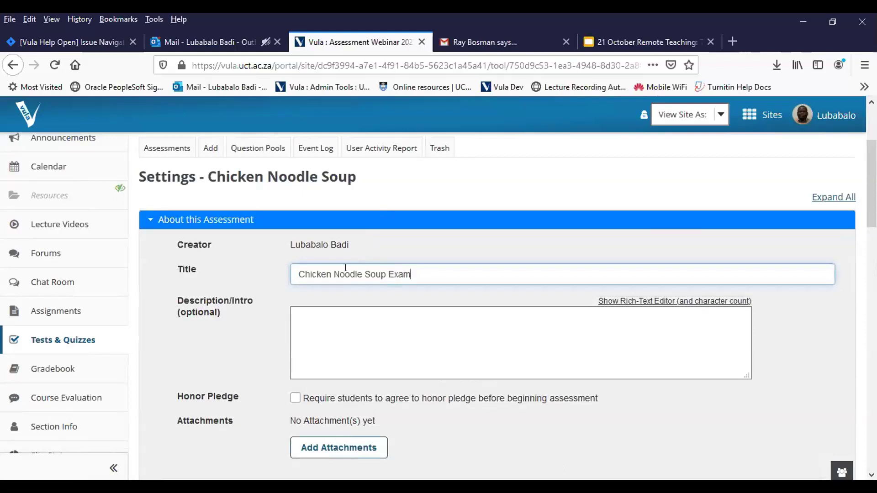
- Copy the assessment title into the description/intro so it reads "Chicken Noodle Soup Exam"
scroll(349, 270, "down", 2)
left_click(364, 255)
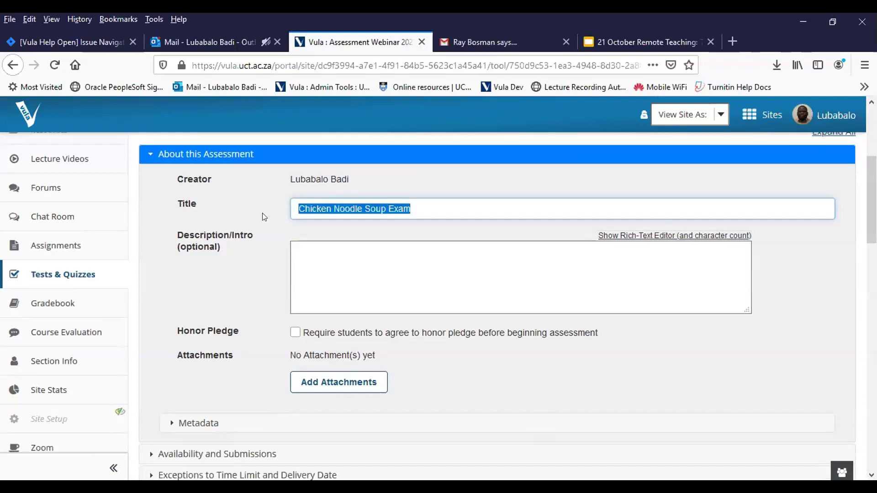
left_click(305, 296)
type("Chicken Noodle Soup Exam")
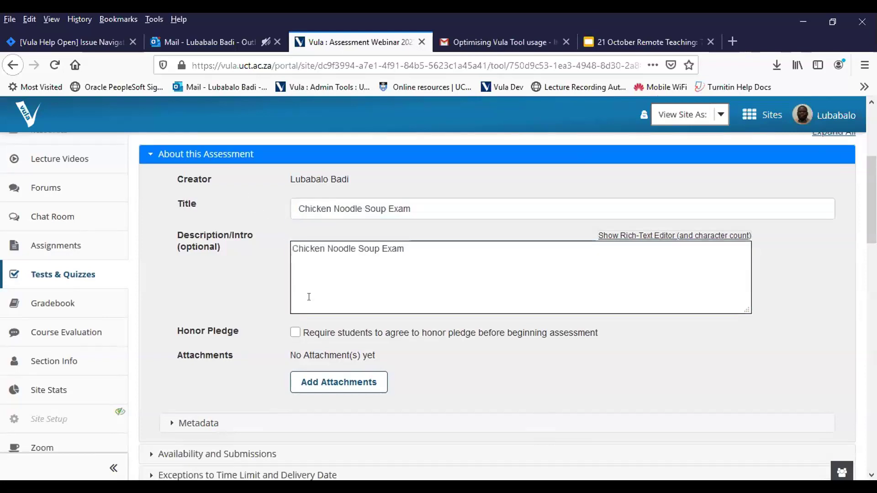
- Require students to agree to the honor pledge before beginning the assessment
scroll(341, 293, "down", 5)
scroll(339, 283, "up", 3)
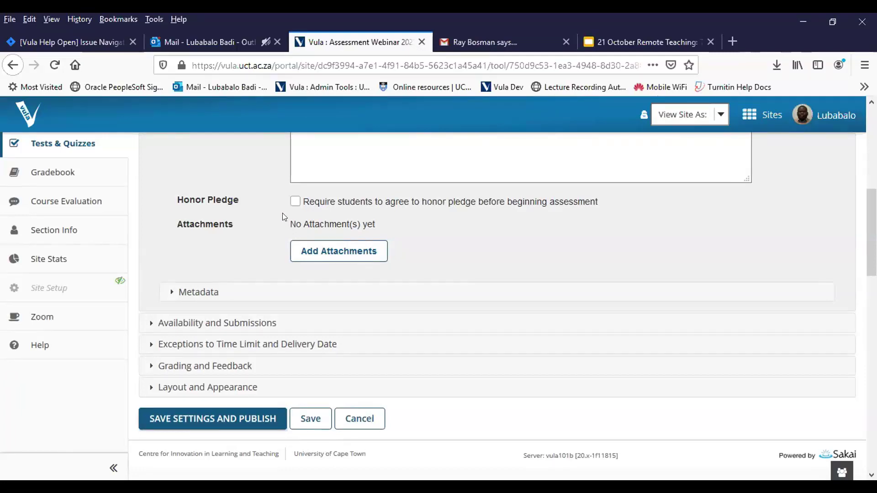
left_click(295, 202)
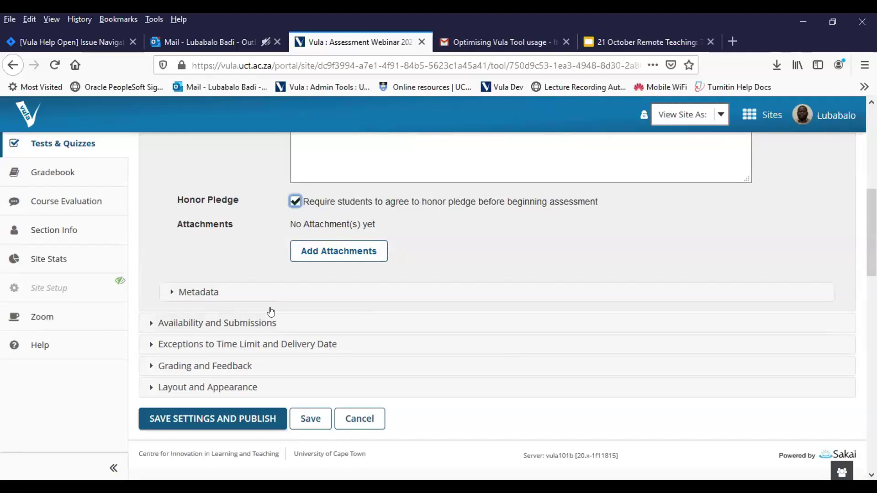
- Expand the Availability and Submissions settings and look through their options
scroll(274, 293, "down", 2)
left_click(290, 256)
scroll(317, 293, "down", 3)
scroll(318, 294, "up", 3)
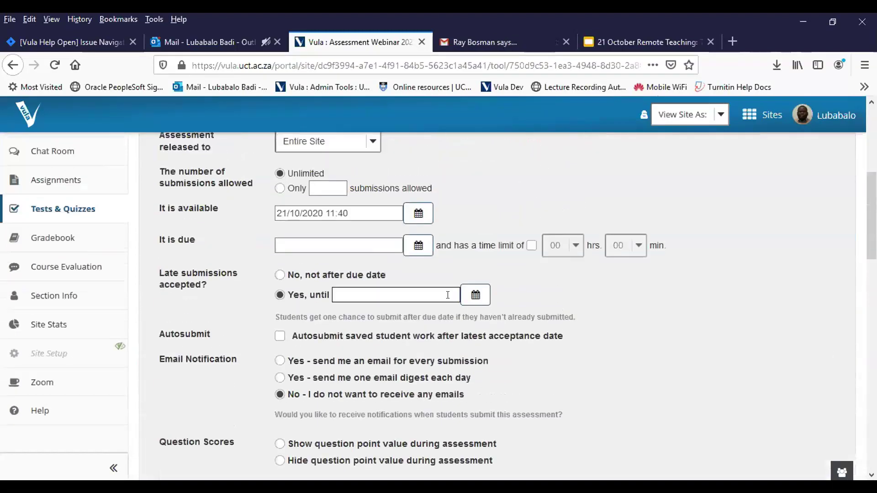
scroll(468, 311, "up", 2)
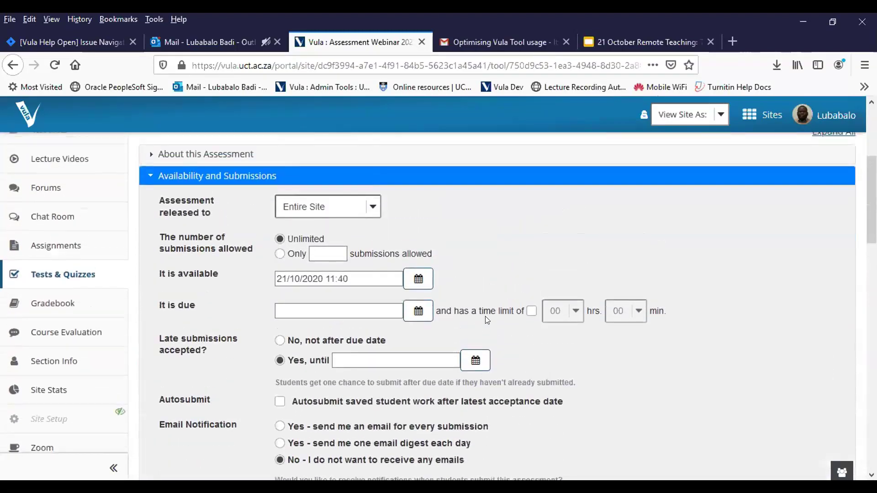
- Keep the assessment released to the entire site and limit the number of submissions allowed to only 1
left_click(372, 207)
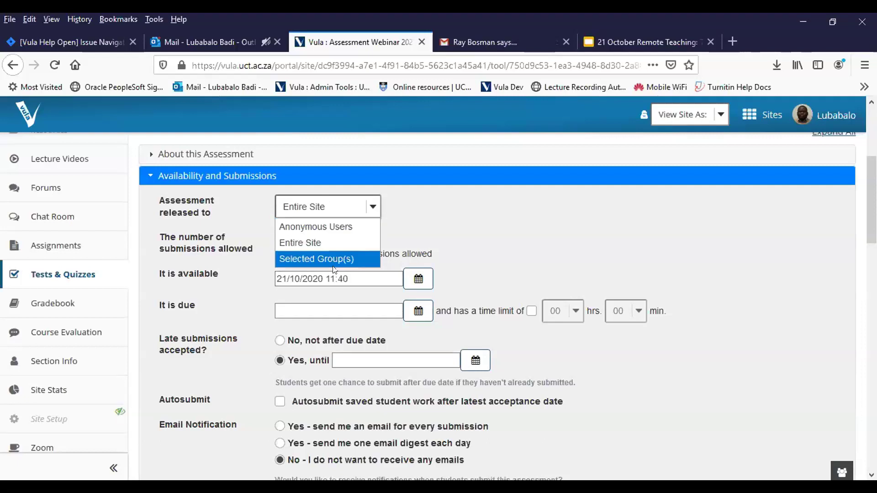
left_click(318, 242)
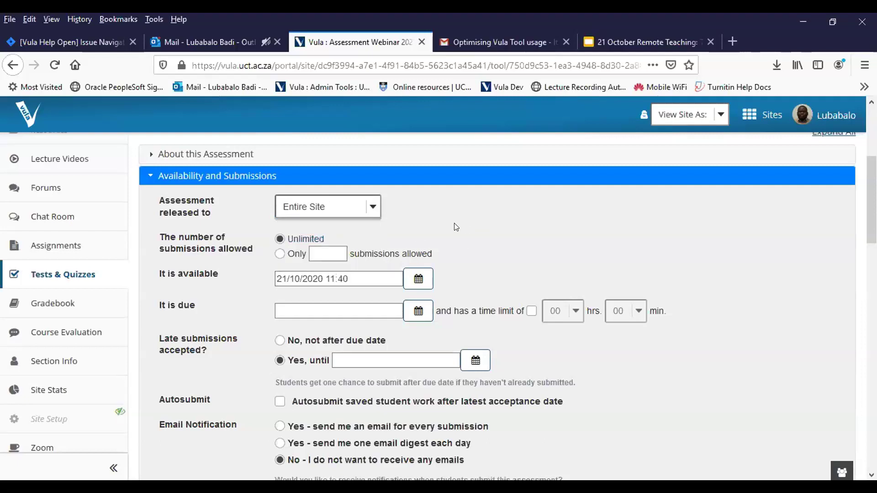
left_click(280, 255)
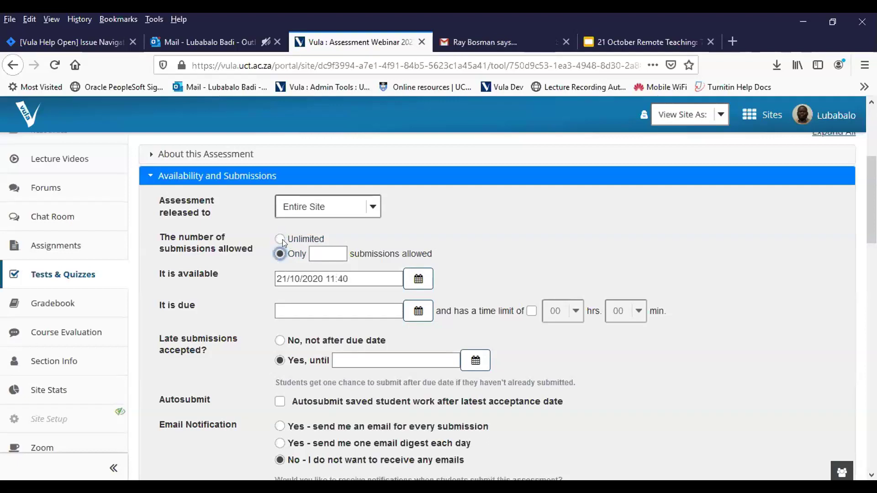
left_click(280, 240)
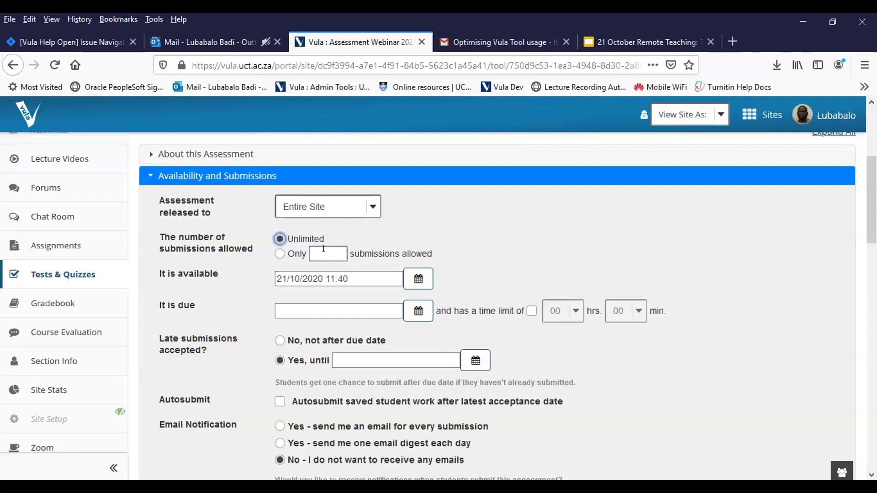
left_click(288, 254)
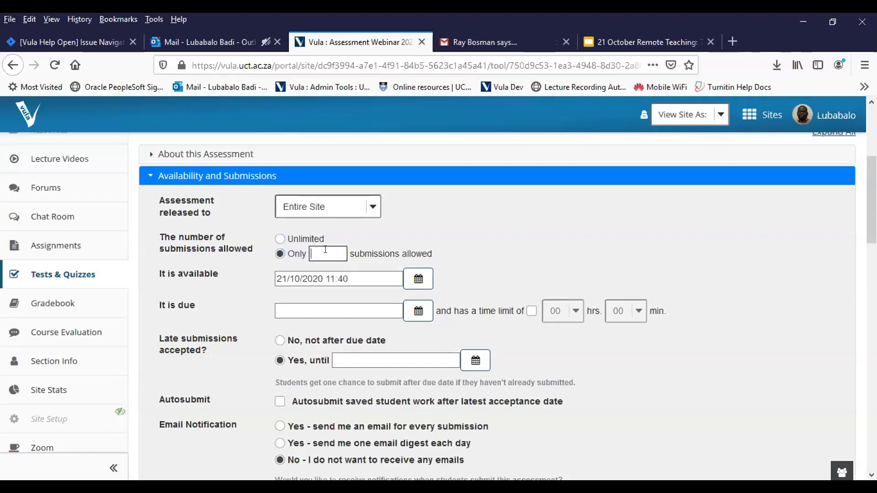
type("1")
- Set the assessment's availability date and time to 21/10/2020 16:00
scroll(468, 197, "down", 3)
scroll(467, 197, "up", 3)
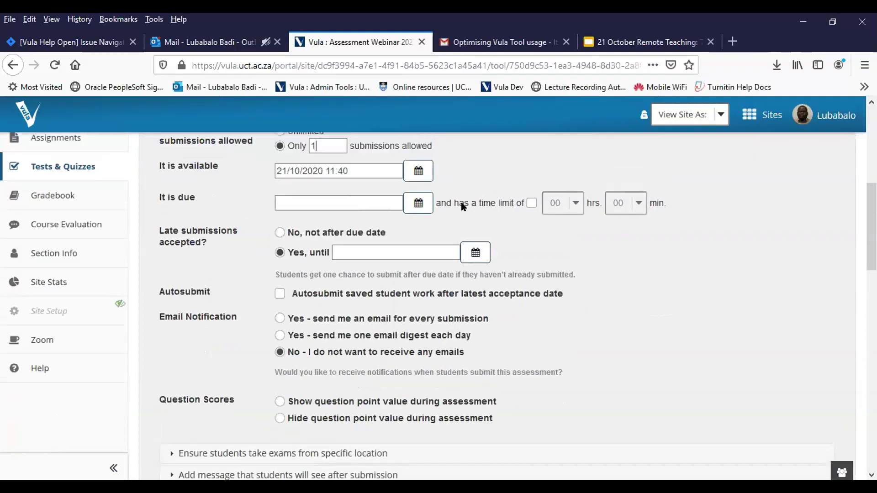
left_click(418, 213)
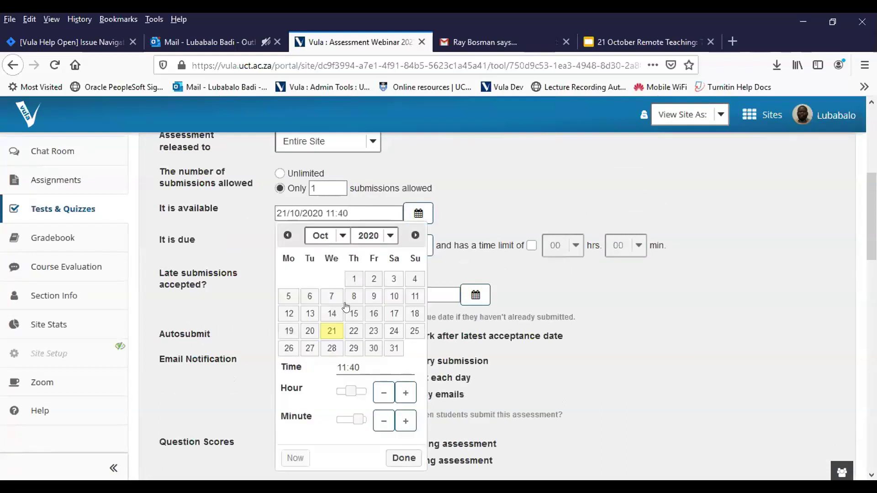
left_click(333, 330)
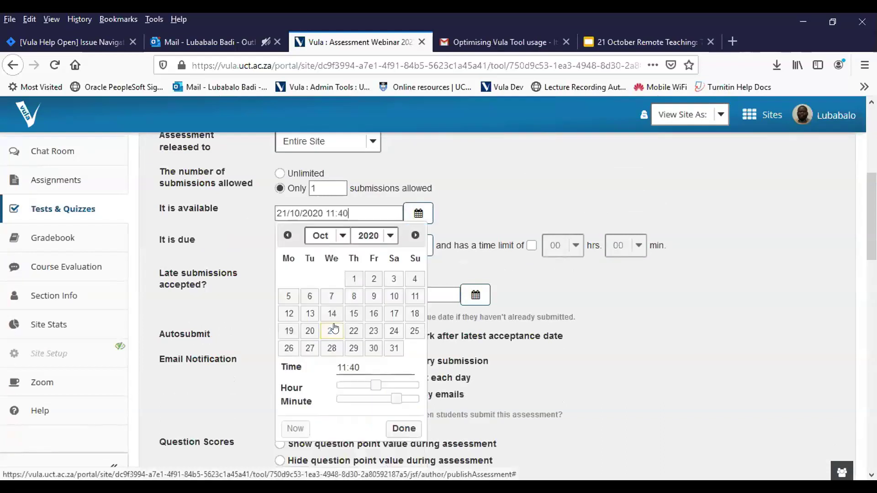
left_click_drag(348, 392, 336, 420)
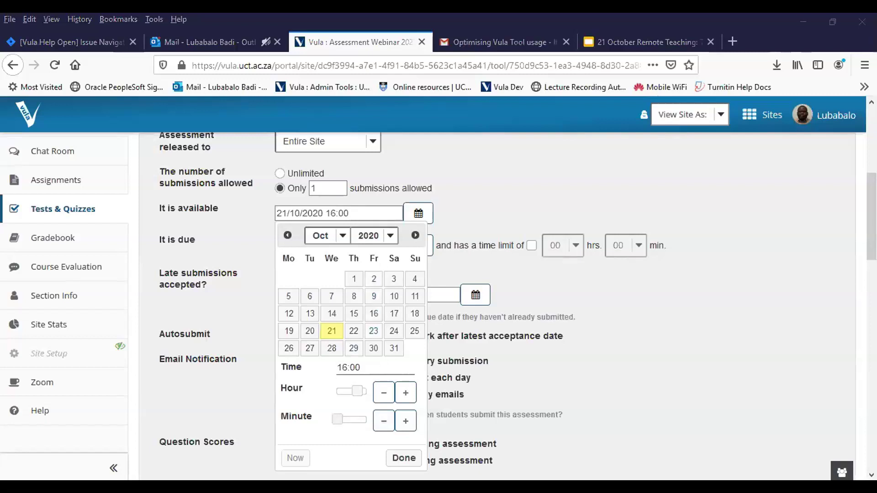
left_click(404, 459)
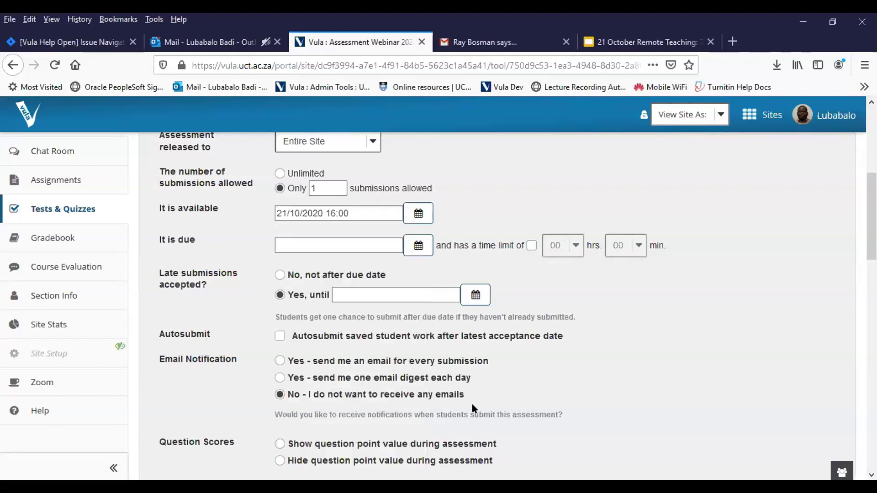
- Set the assessment's due date and time to 24/10/2020 16:00
left_click(418, 245)
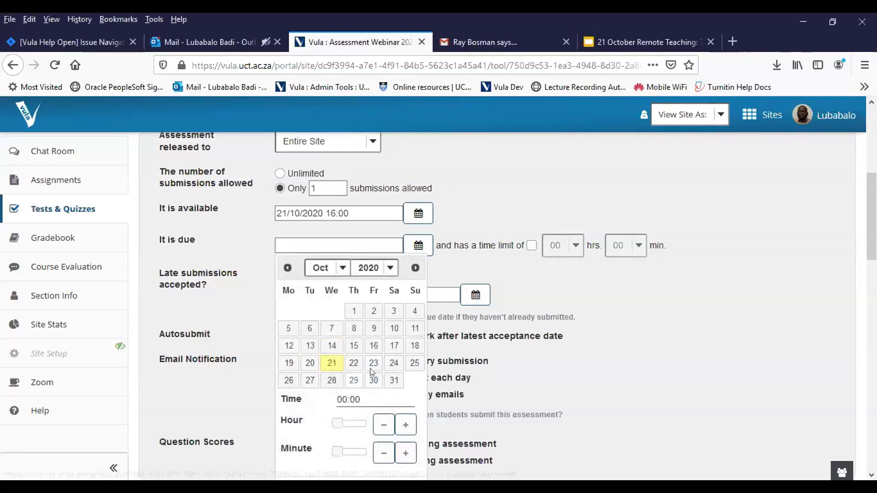
left_click(395, 364)
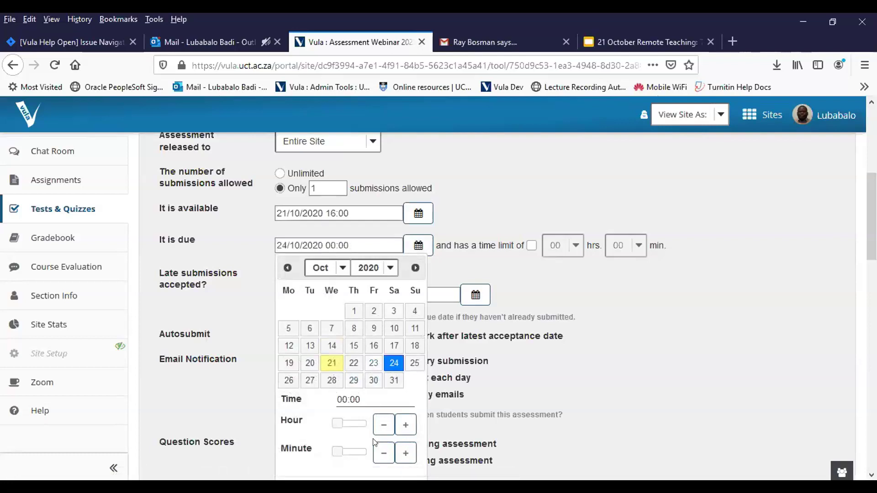
left_click(353, 423)
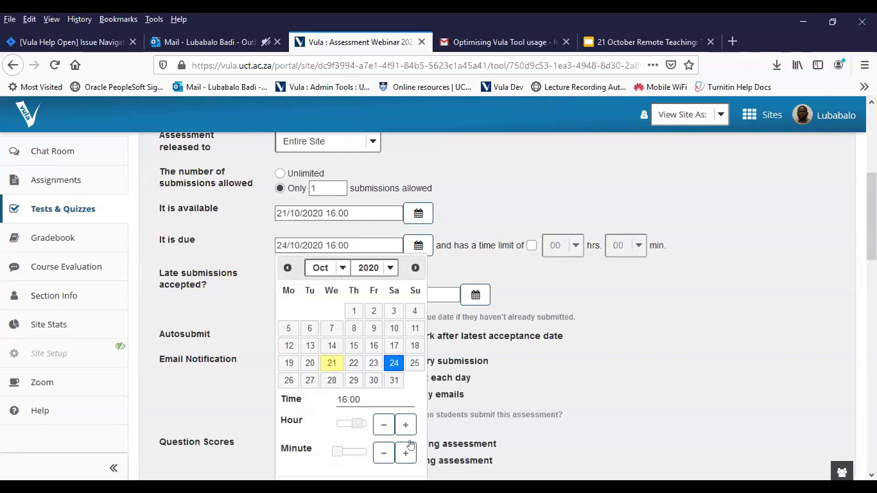
scroll(384, 391, "down", 3)
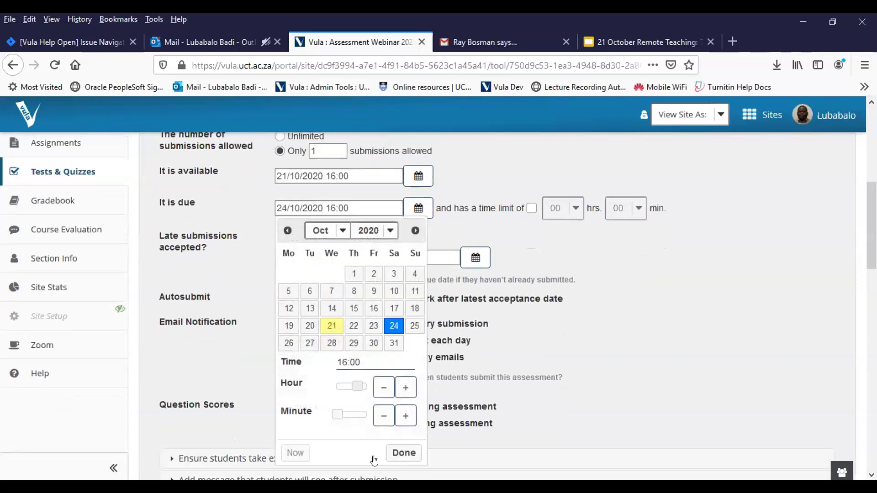
left_click(404, 423)
- Enable a time limit for the assessment and set it to 01 hrs
scroll(458, 296, "up", 3)
scroll(458, 296, "up", 1)
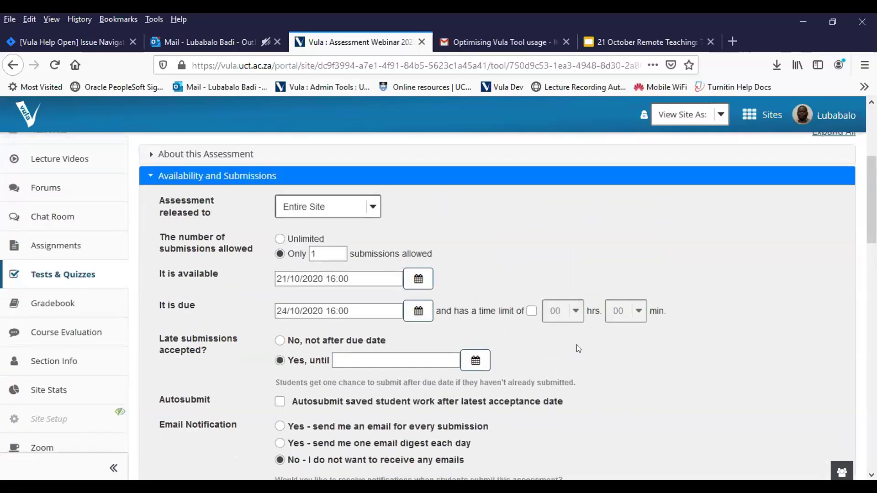
left_click(531, 311)
left_click(577, 311)
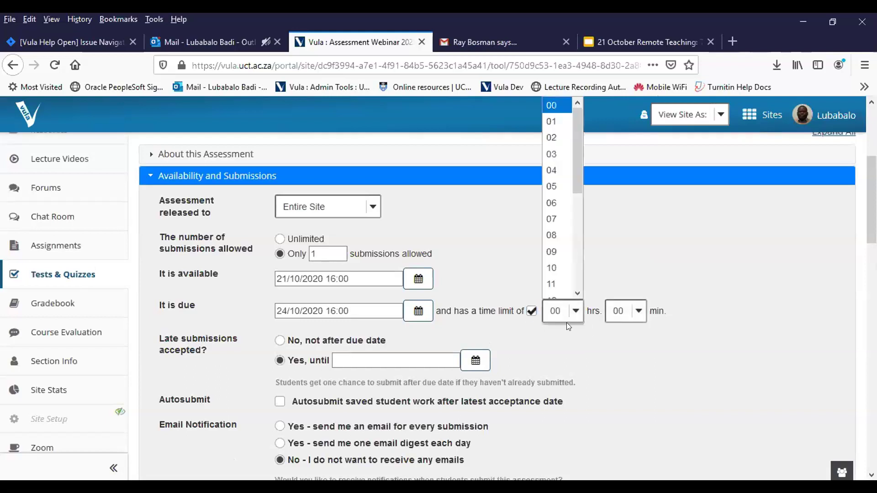
left_click(559, 121)
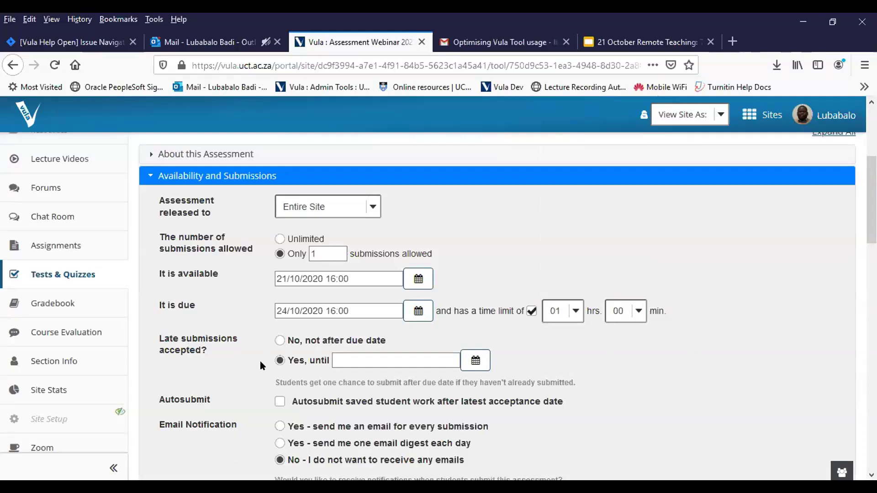
- Disallow late submissions after the due date and turn on autosubmit of saved student work after the latest acceptance date
left_click(279, 340)
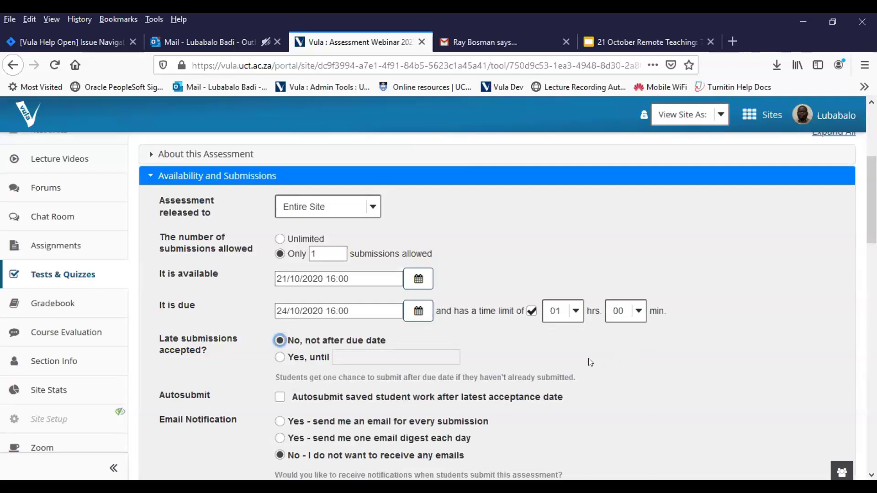
scroll(474, 376, "down", 3)
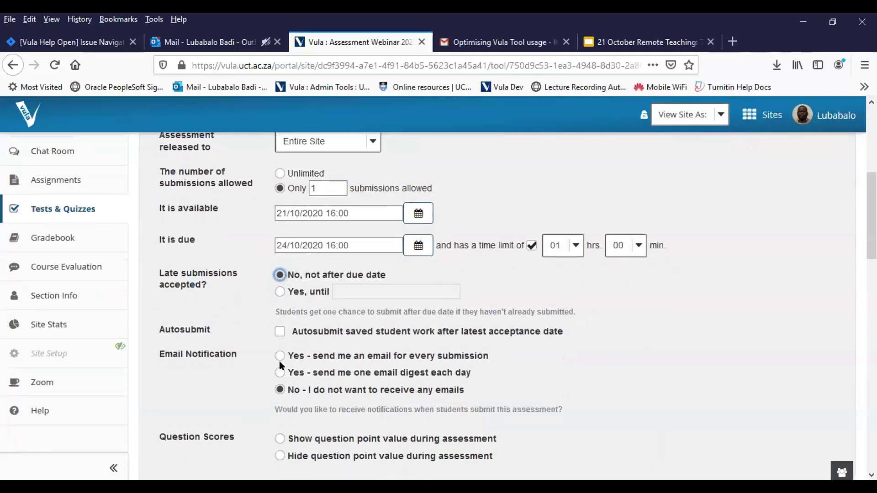
left_click_drag(158, 330, 211, 330)
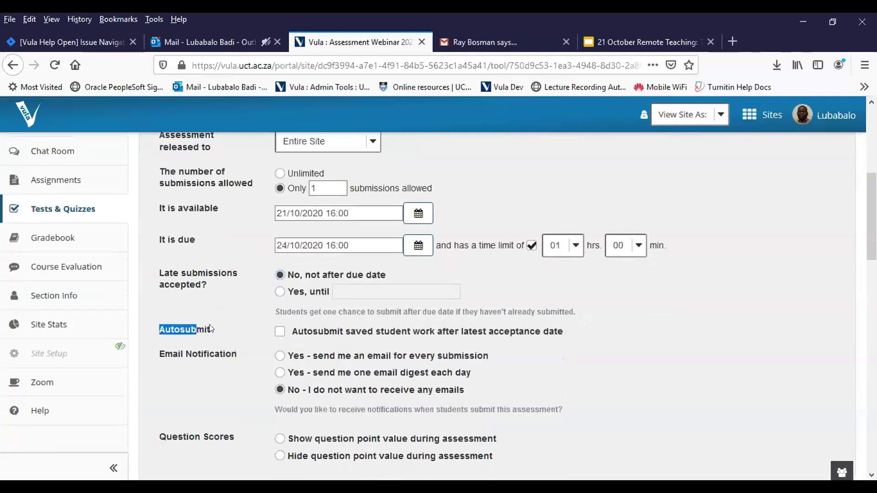
left_click(280, 334)
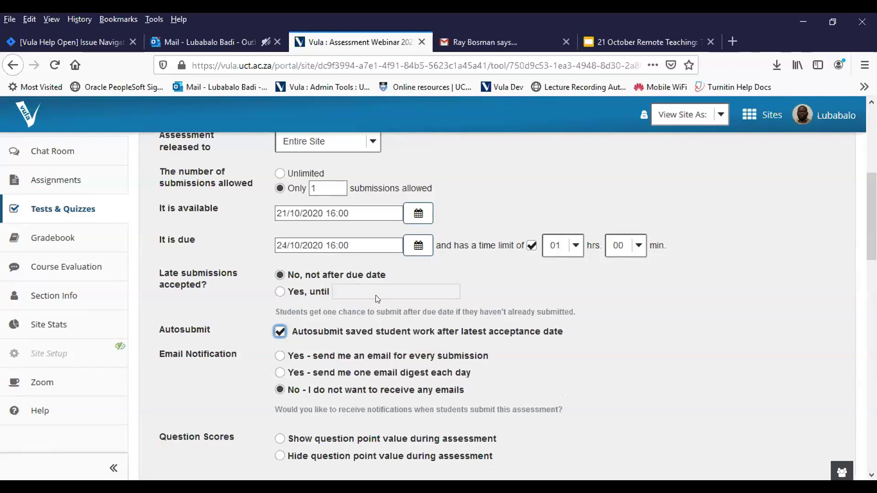
scroll(375, 303, "down", 3)
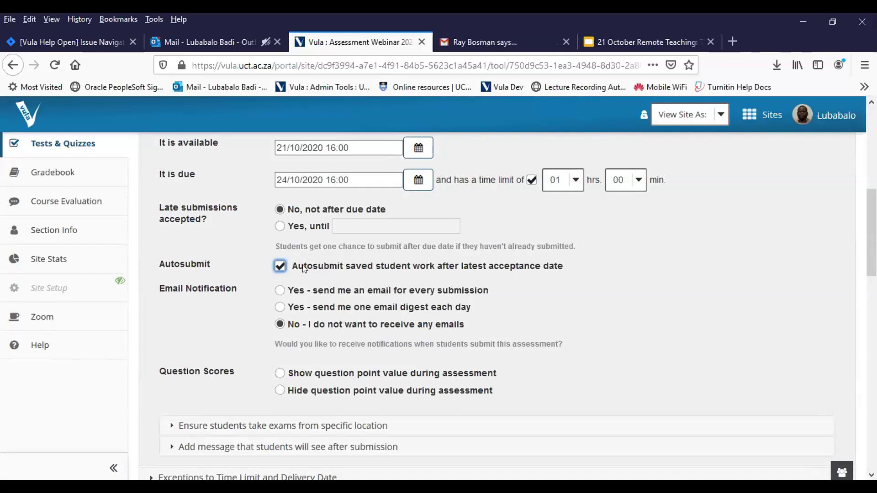
left_click_drag(568, 269, 298, 267)
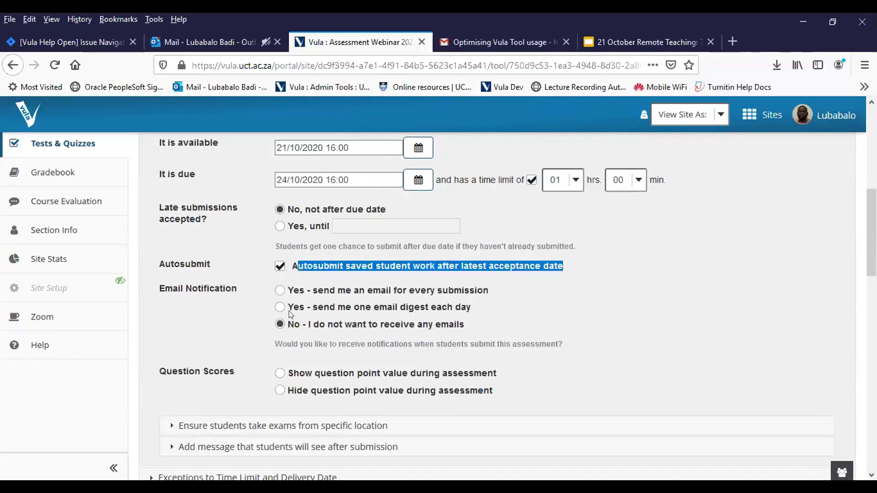
- Review the email notification options and set the question scores to show the point value during the assessment
scroll(360, 338, "down", 3)
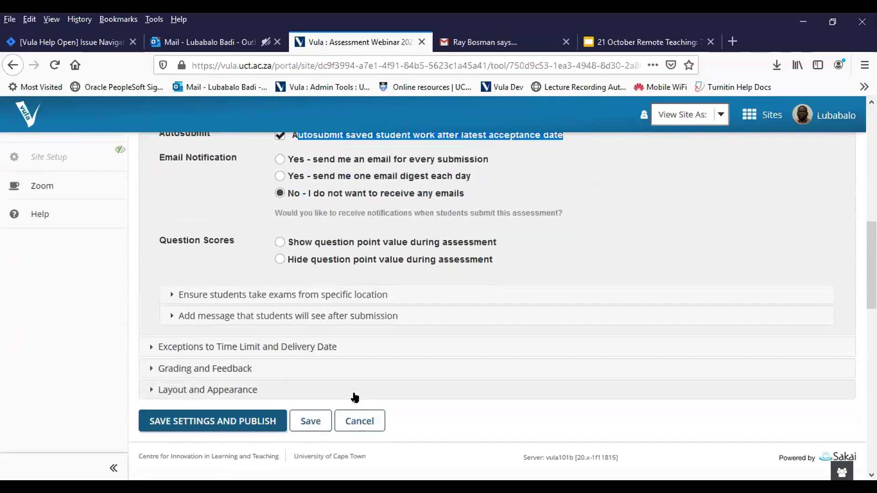
scroll(368, 339, "up", 3)
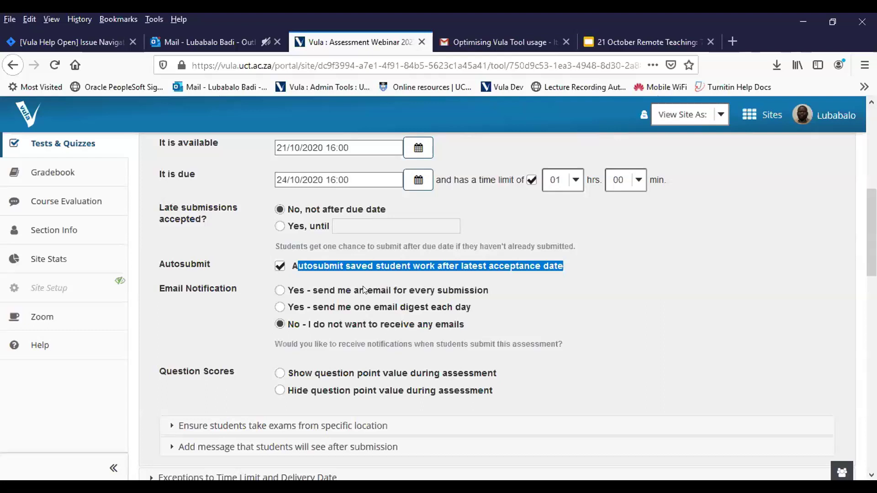
scroll(402, 370, "down", 2)
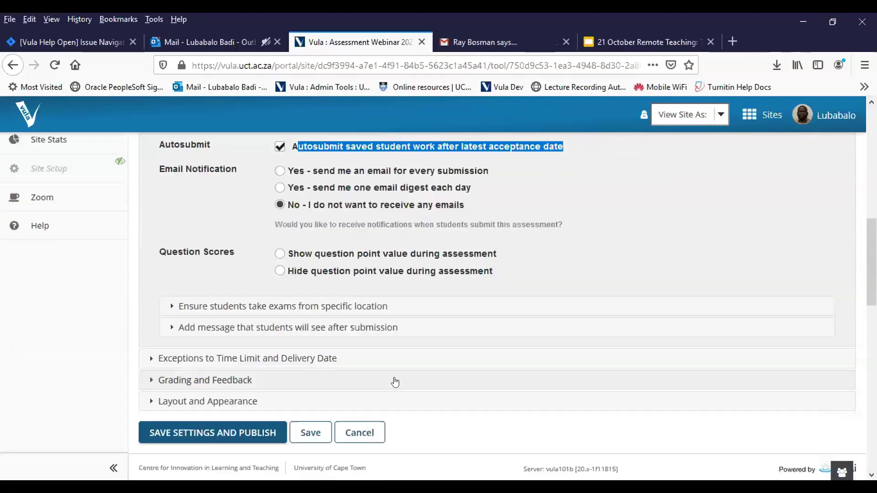
scroll(289, 280, "up", 1)
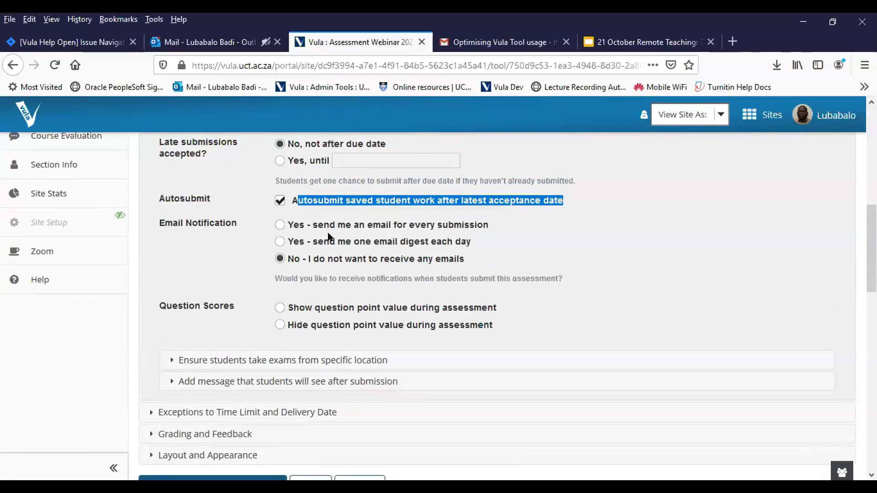
scroll(276, 318, "down", 3)
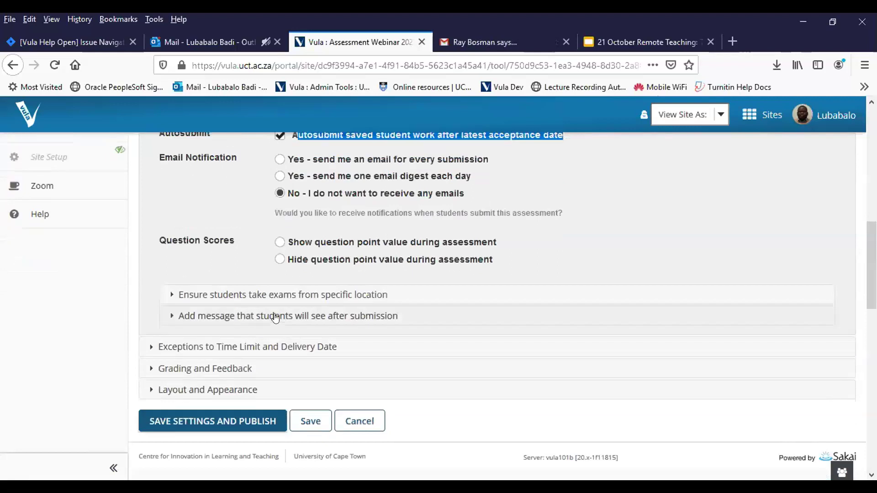
scroll(256, 279, "down", 3)
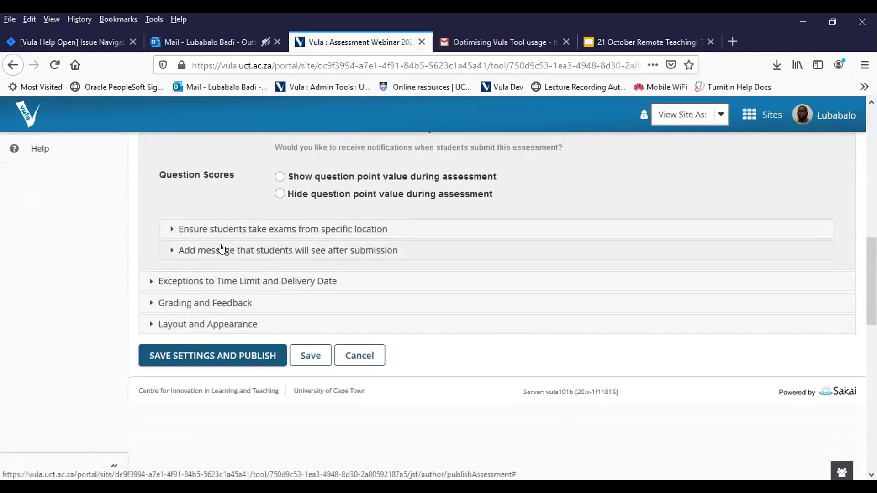
left_click(280, 178)
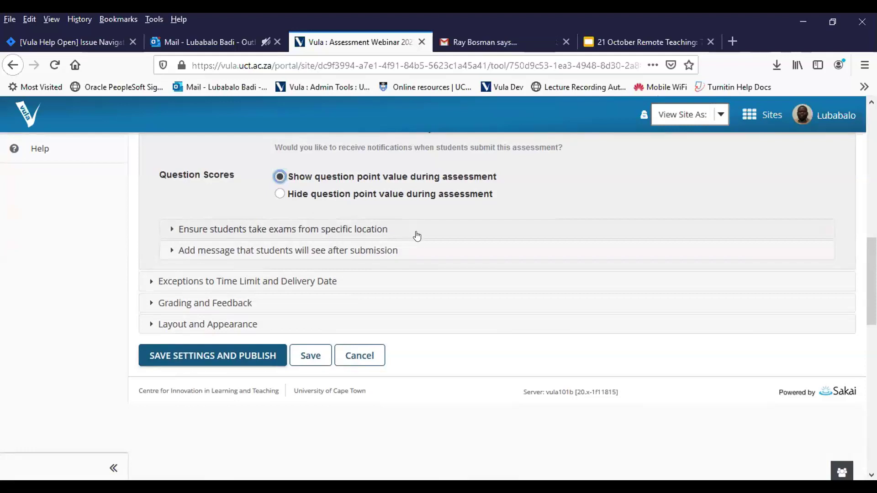
- Expand the settings for taking exams from a specific location and review the IP address, password and locked browser options
left_click(416, 231)
scroll(416, 288, "down", 3)
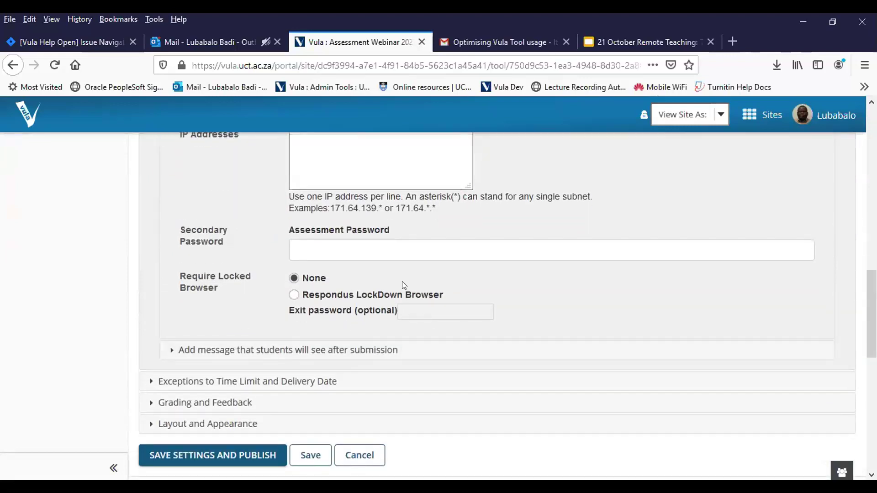
scroll(261, 353, "up", 3)
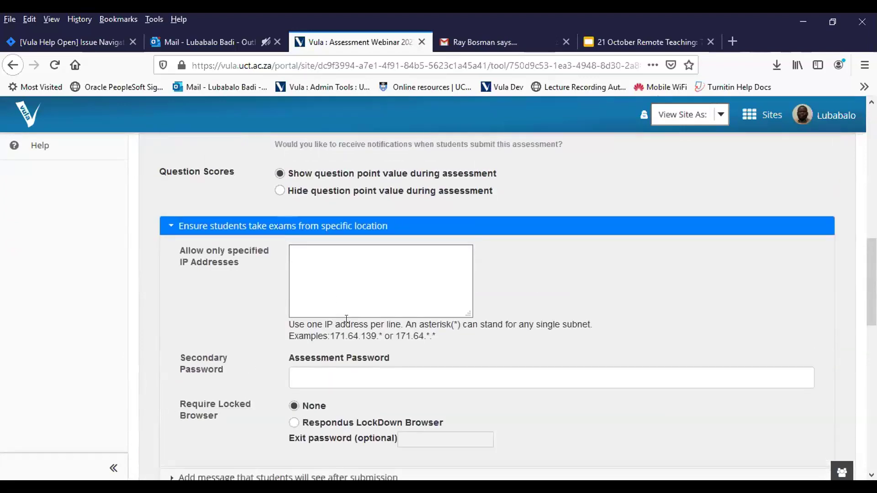
- Expand Exceptions to Time Limit and Delivery Date and choose the listed site member as the user for a new exception
scroll(318, 331, "down", 4)
left_click(328, 316)
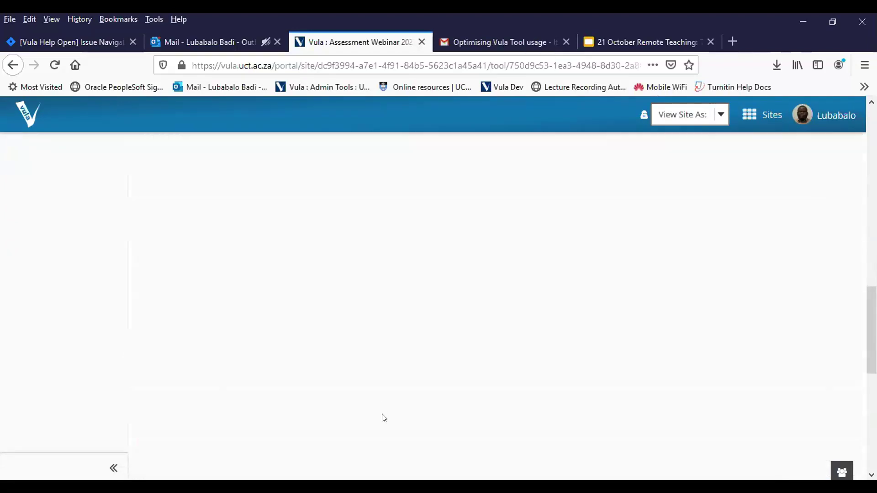
scroll(385, 411, "up", 2)
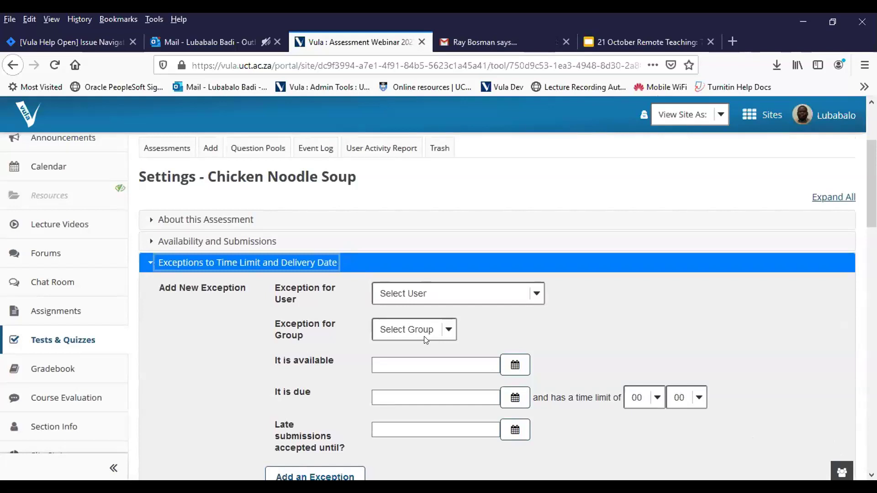
left_click(535, 293)
left_click(451, 345)
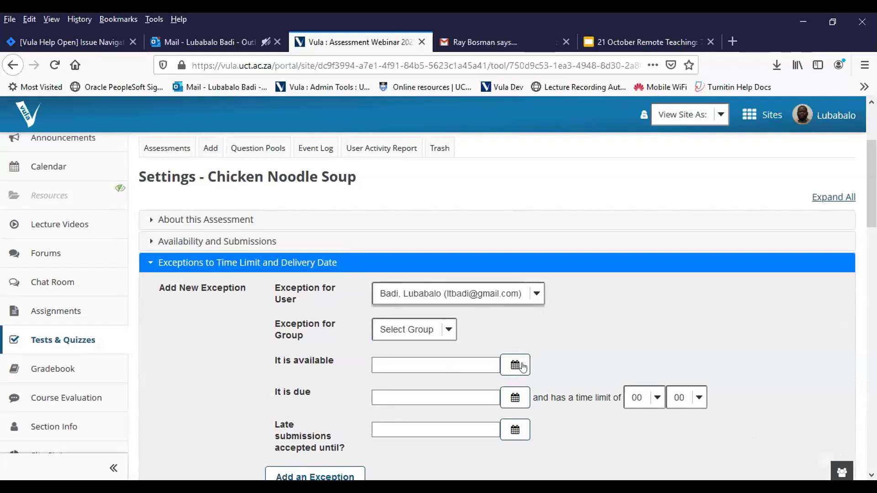
- Set the new exception's availability date to 21/10/2020 14:00
scroll(515, 365, "down", 2)
left_click(514, 302)
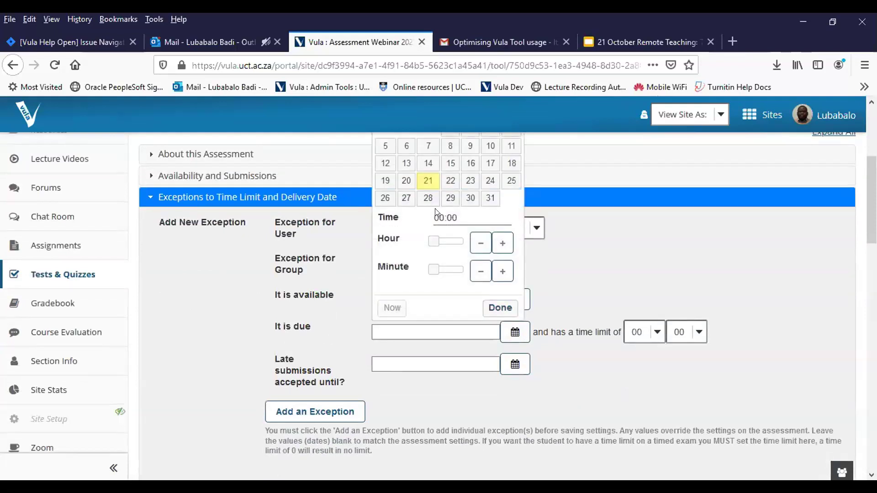
left_click(427, 183)
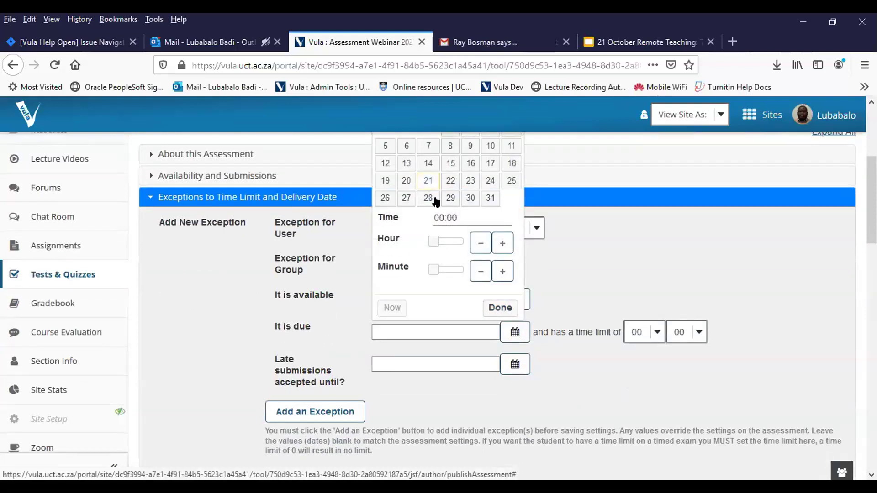
left_click_drag(446, 239, 455, 239)
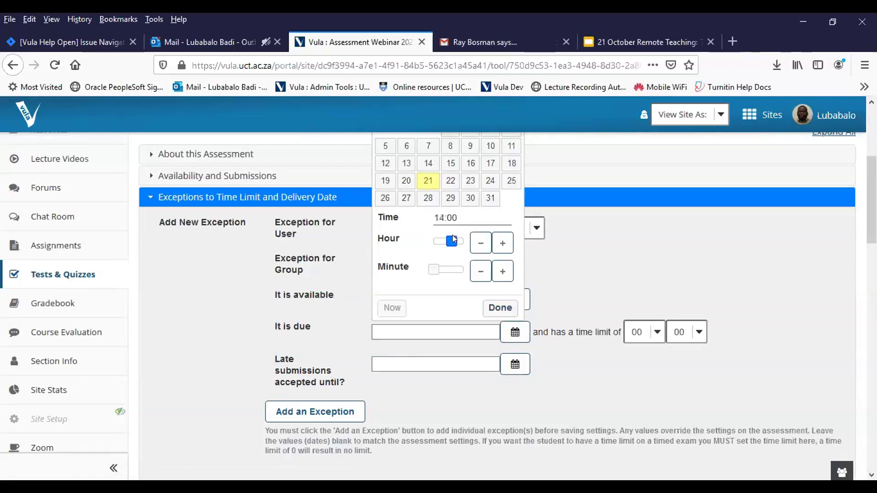
left_click(490, 308)
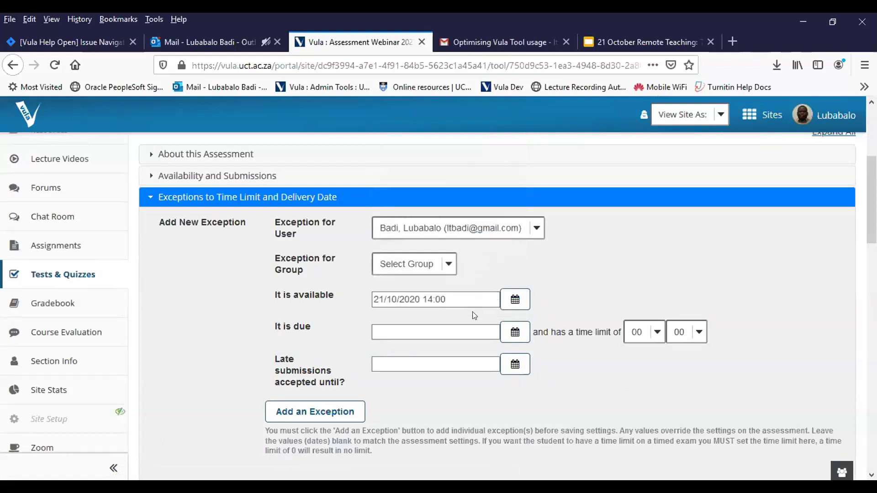
- Set the exception's due date to 24/10/2020 19:00
left_click(515, 332)
left_click(490, 213)
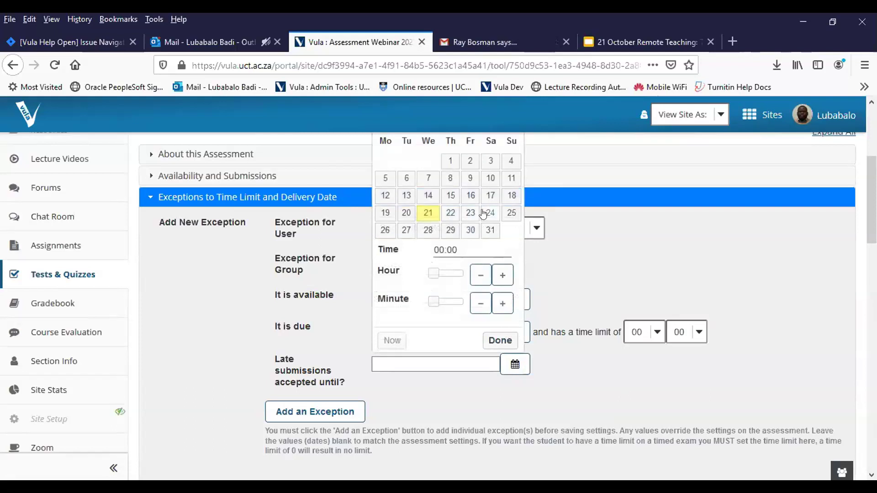
left_click_drag(436, 277, 458, 275)
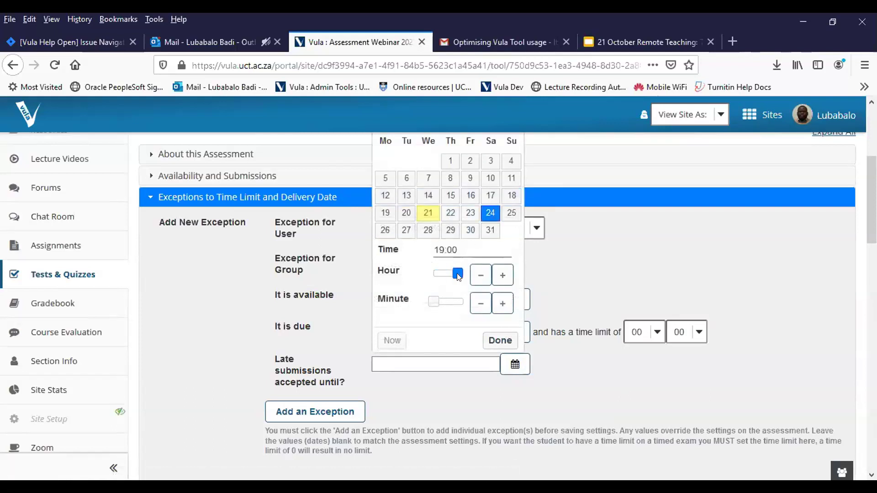
left_click(500, 340)
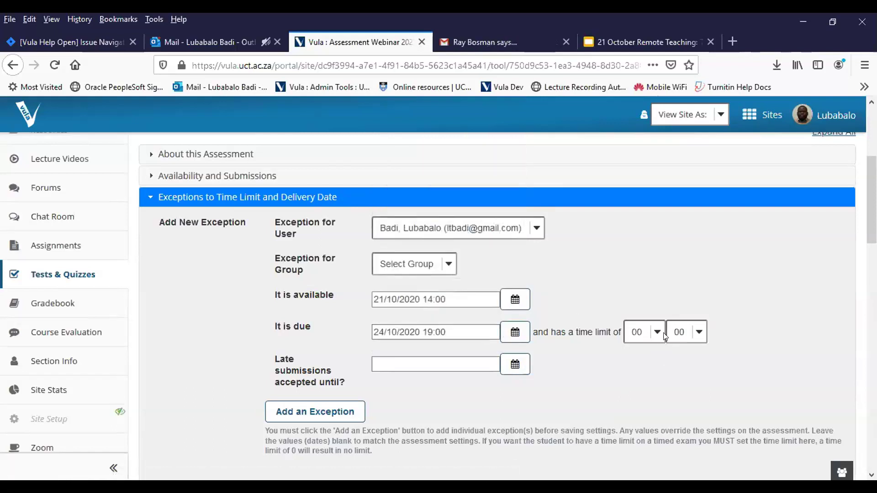
- Give the exception a time limit of 01 hour 10 minutes and add it without a late submission date
left_click(696, 334)
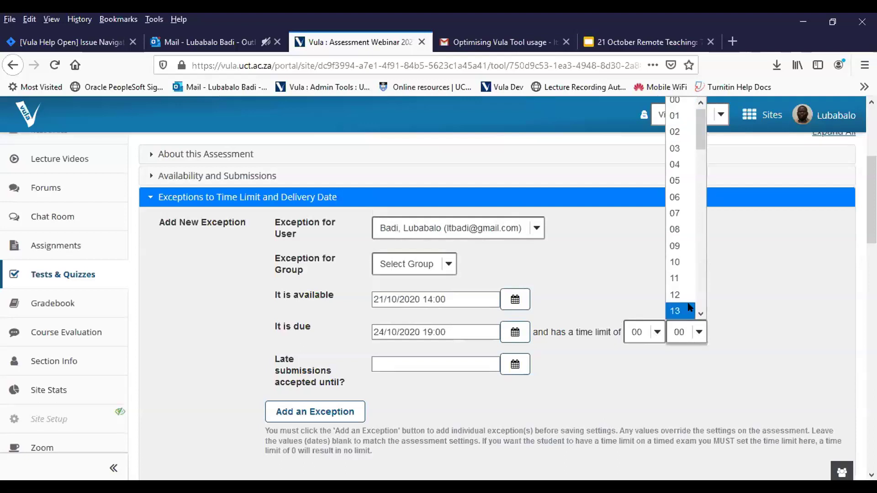
left_click(657, 334)
left_click(658, 335)
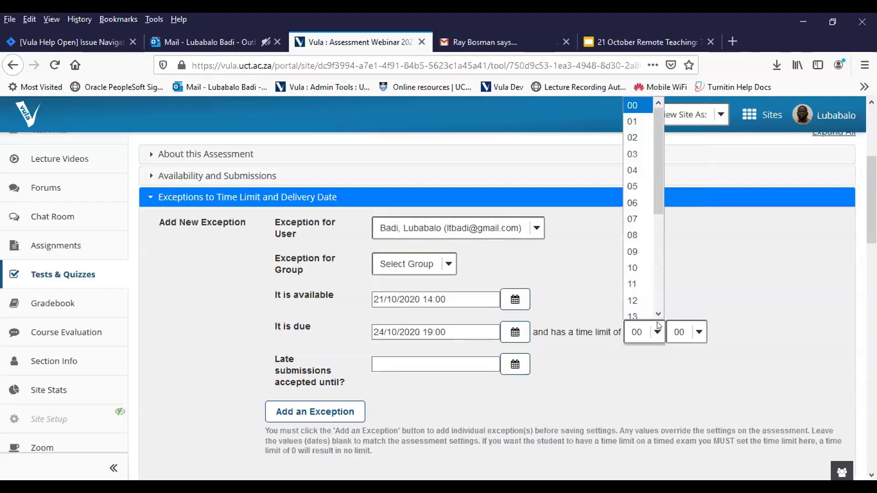
left_click(631, 121)
left_click(698, 332)
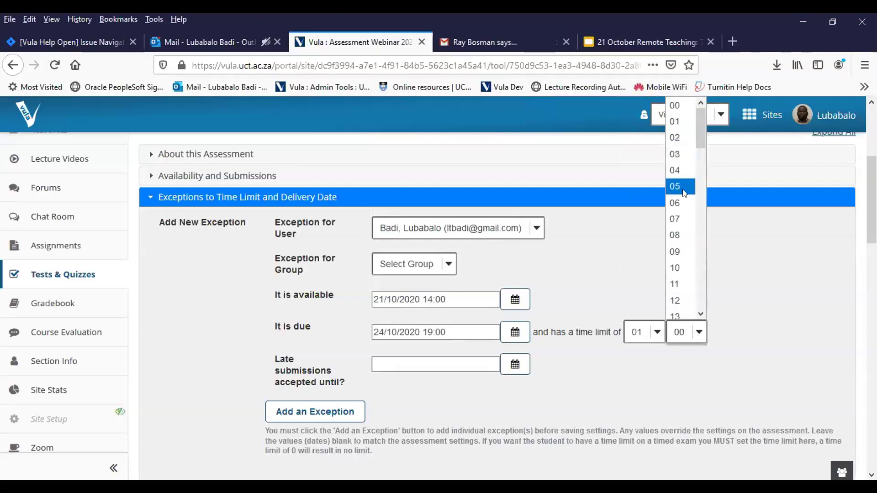
left_click(675, 269)
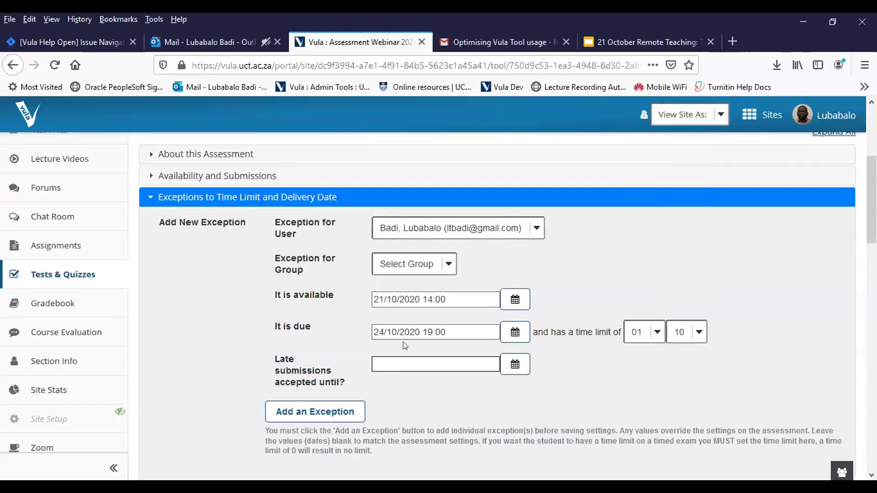
left_click_drag(274, 360, 339, 383)
left_click(344, 413)
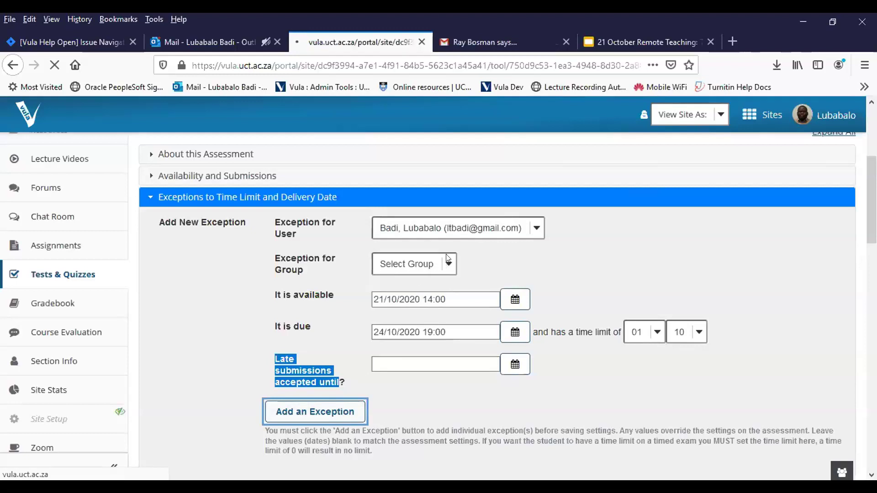
- Review the entry under Existing Exceptions and the groups that can be chosen for a group exception
scroll(446, 346, "down", 15)
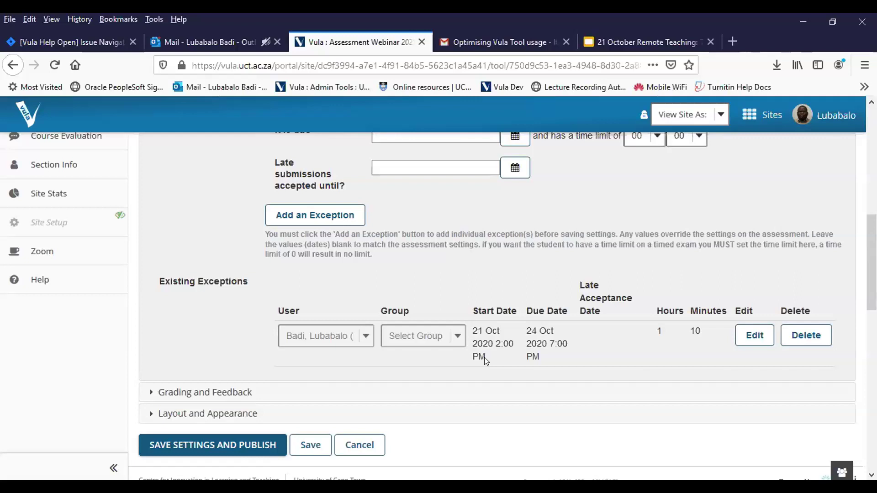
scroll(481, 358, "up", 3)
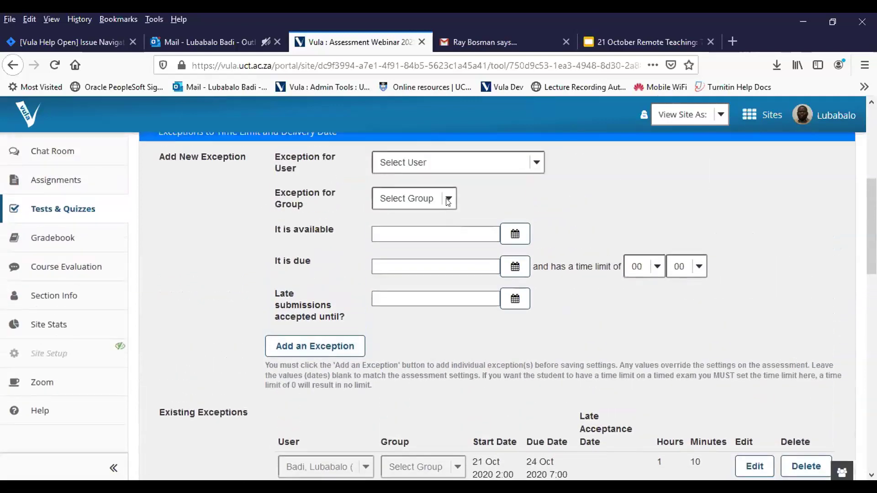
left_click(449, 198)
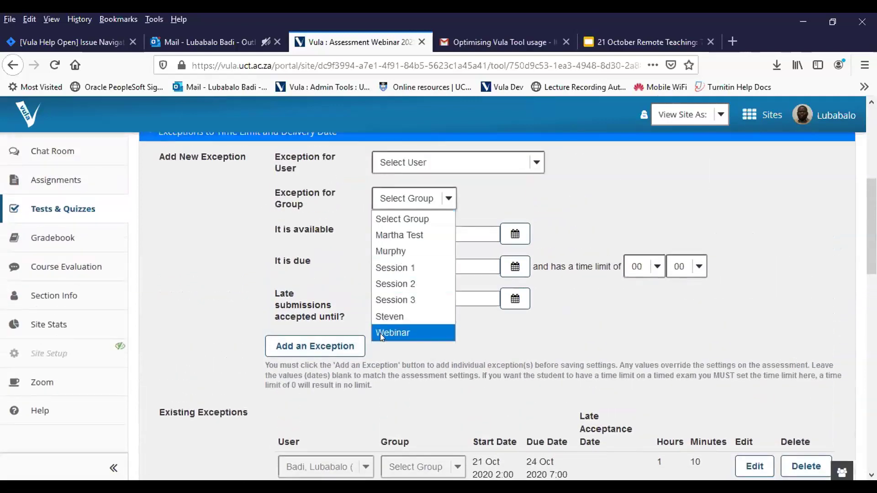
left_click(600, 329)
- Expand Grading and Feedback and turn on sending the assessment score to Gradebook immediately
scroll(599, 351, "down", 5)
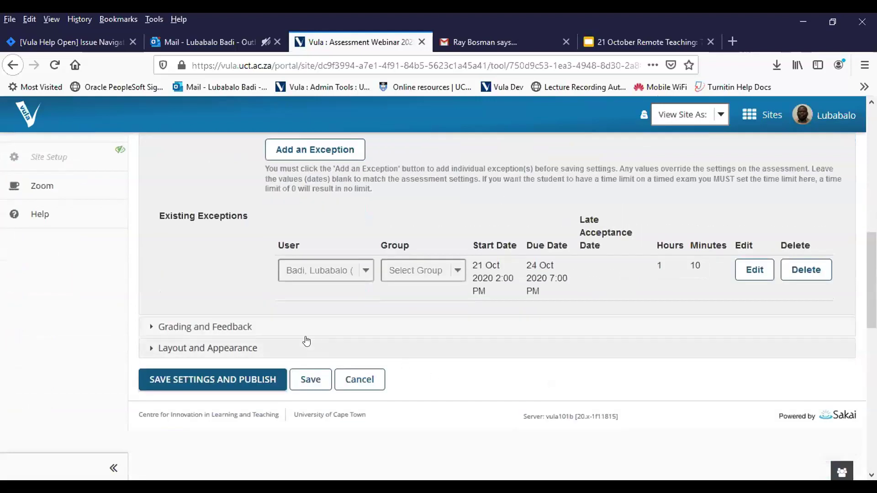
left_click(302, 328)
scroll(364, 394, "down", 5)
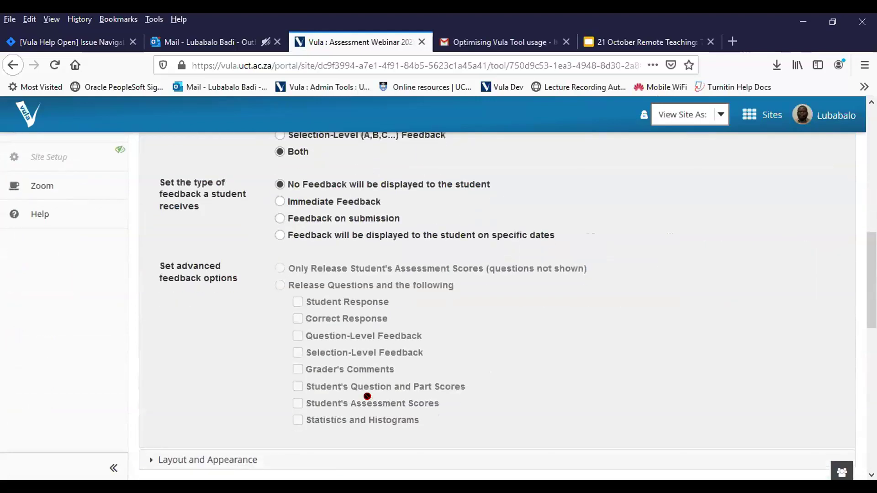
scroll(369, 393, "up", 5)
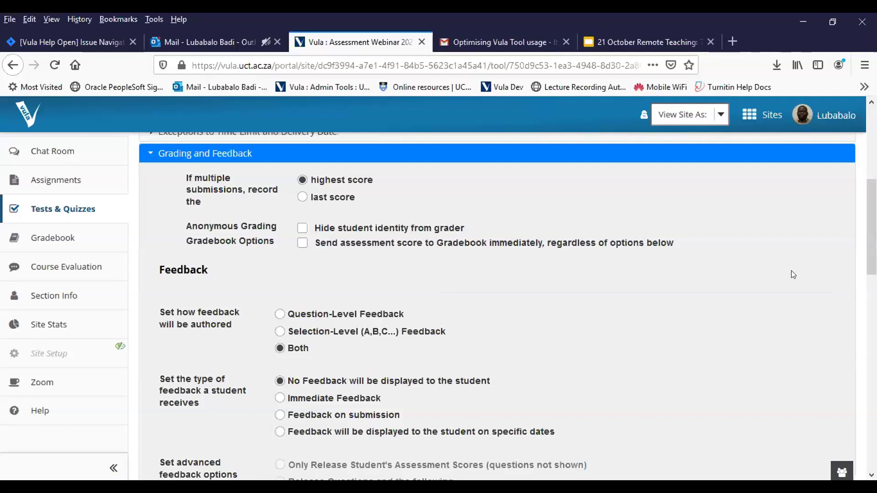
left_click(303, 242)
scroll(557, 292, "down", 3)
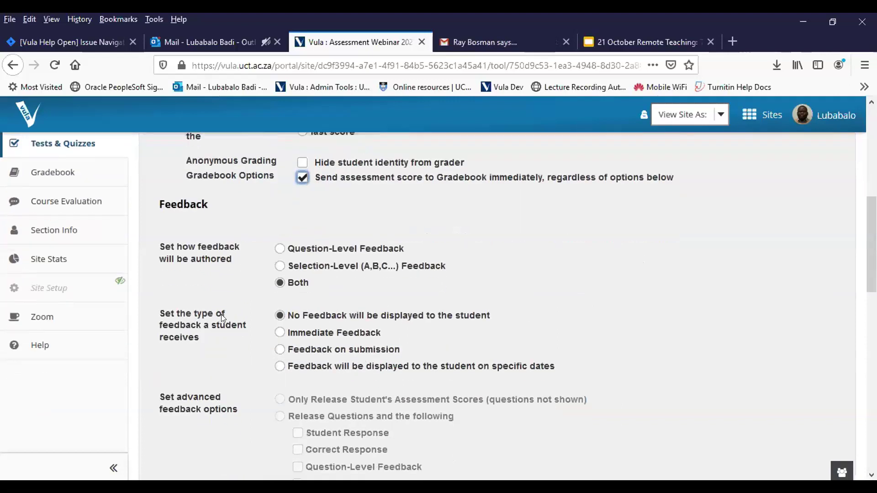
- Set the type of feedback a student receives to Feedback on submission and review the advanced feedback options
scroll(199, 276, "down", 3)
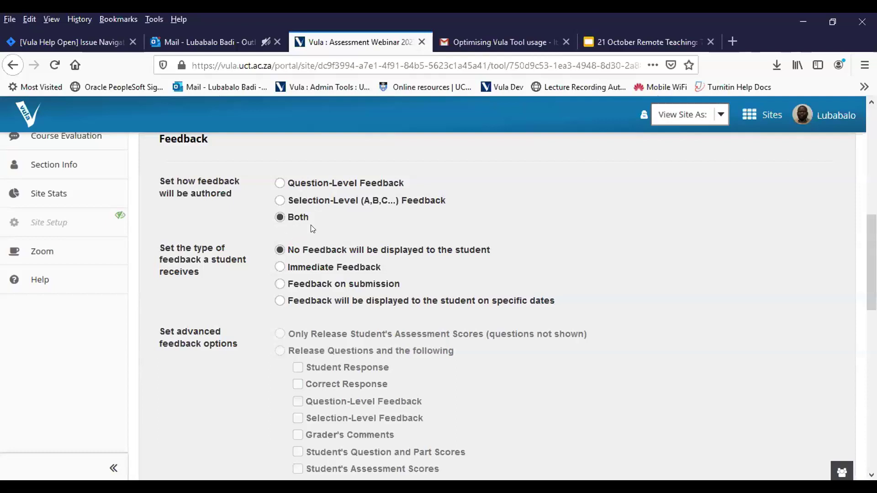
left_click(280, 284)
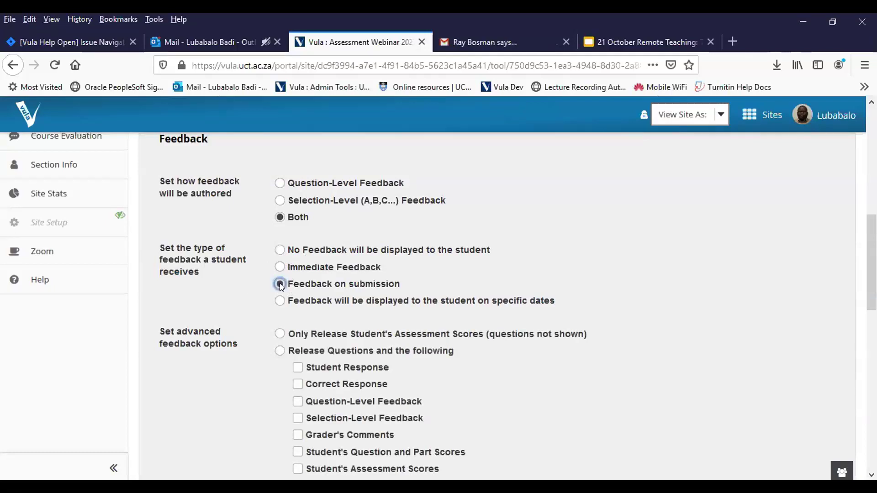
scroll(323, 286, "down", 3)
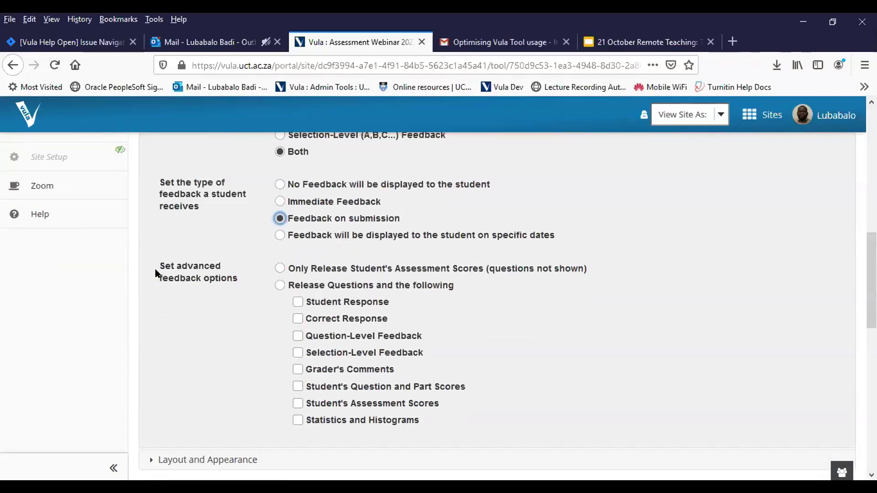
left_click_drag(157, 267, 583, 346)
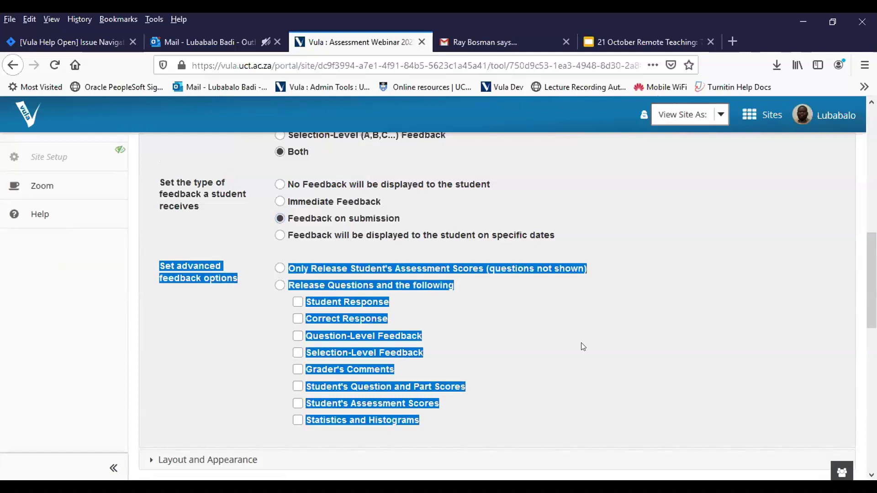
left_click(581, 342)
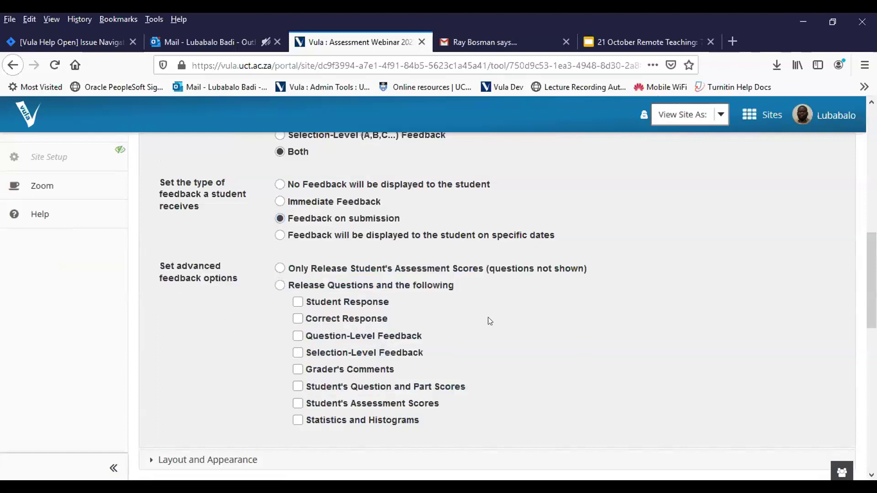
- Choose to release questions with Student Response, Grader's Comments, Student's Question and Part Scores, and Student's Assessment Scores
left_click(280, 268)
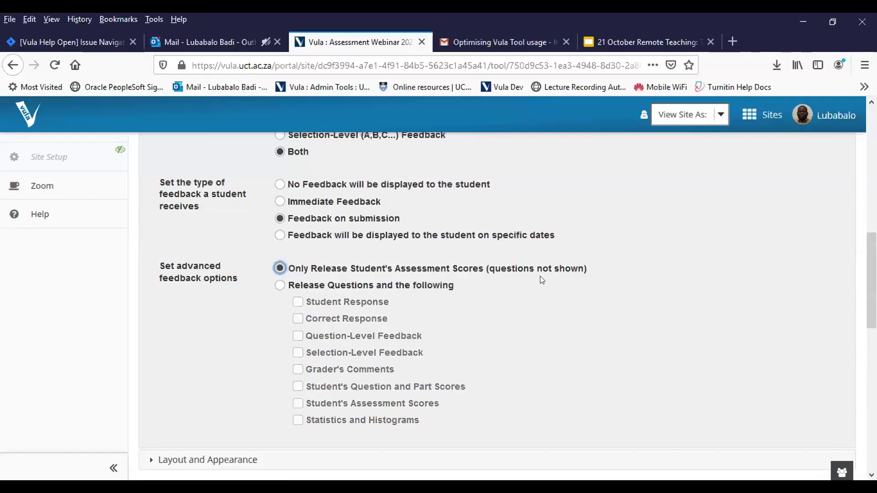
left_click(279, 286)
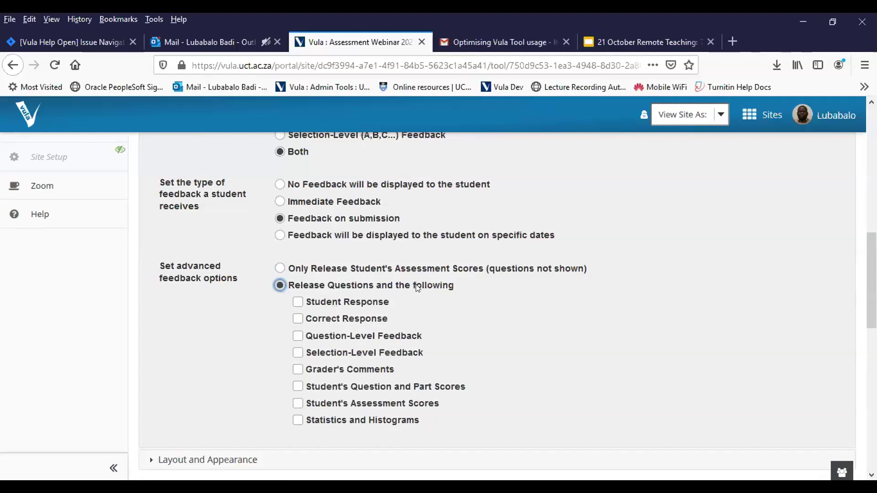
scroll(452, 300, "down", 2)
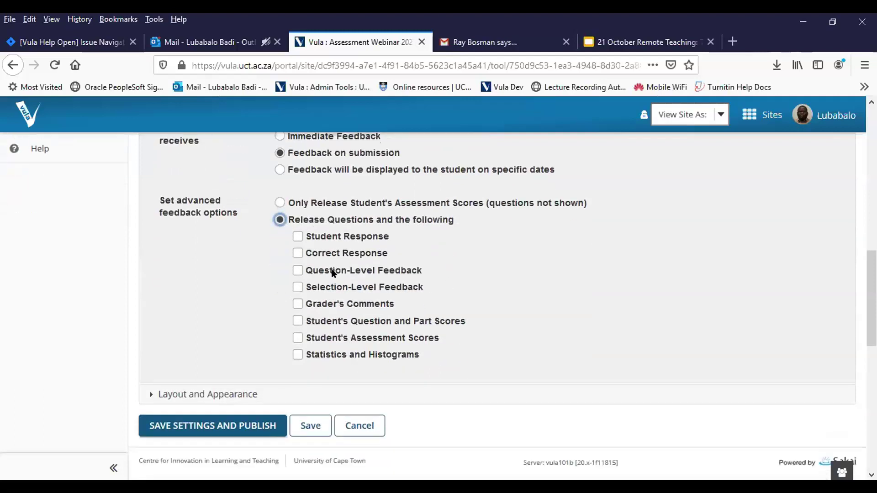
left_click(299, 237)
left_click_drag(392, 254, 303, 260)
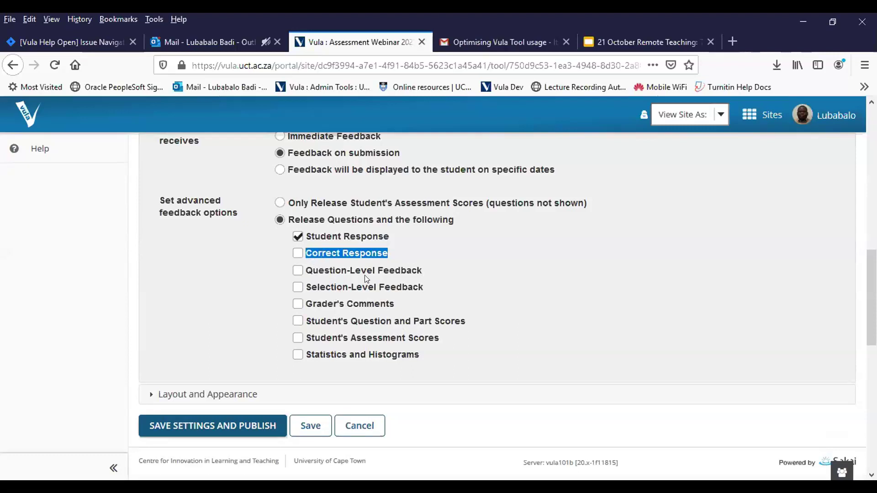
left_click(299, 303)
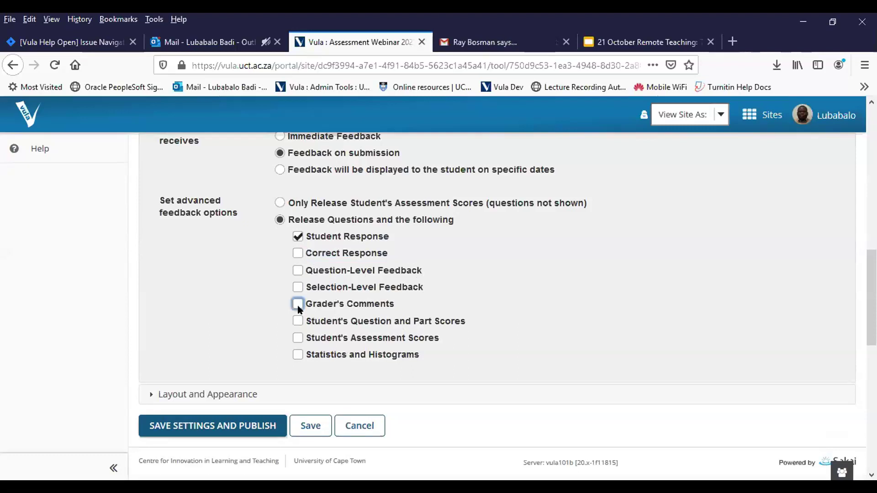
left_click(298, 321)
left_click(298, 338)
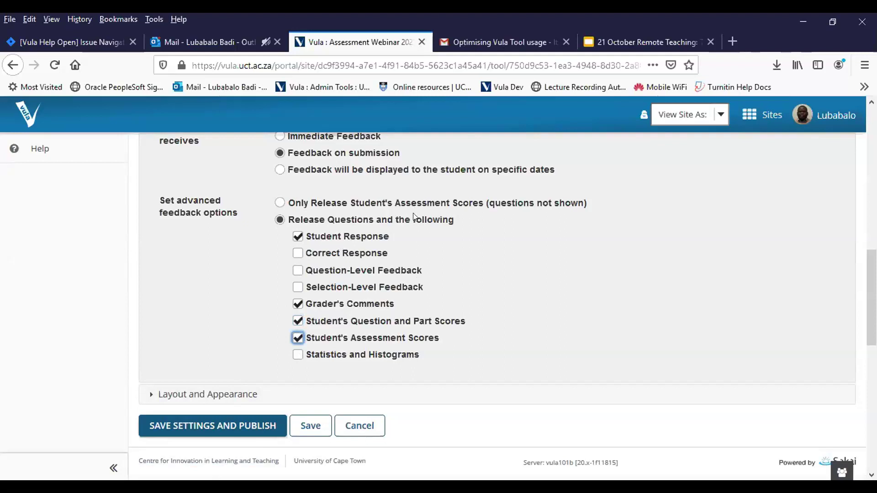
left_click_drag(389, 238, 306, 238)
left_click_drag(394, 306, 306, 311)
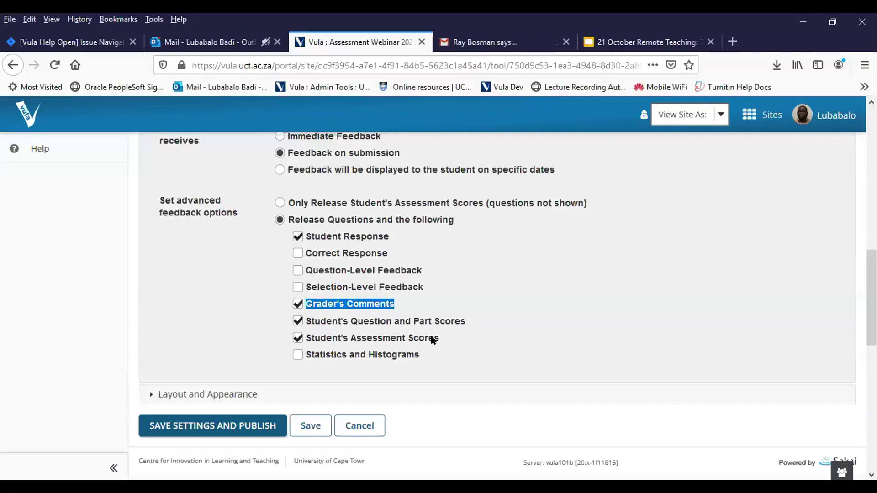
- Expand Layout and Appearance and review the navigation, question layout, numbering and background options
scroll(410, 374, "down", 3)
left_click(305, 263)
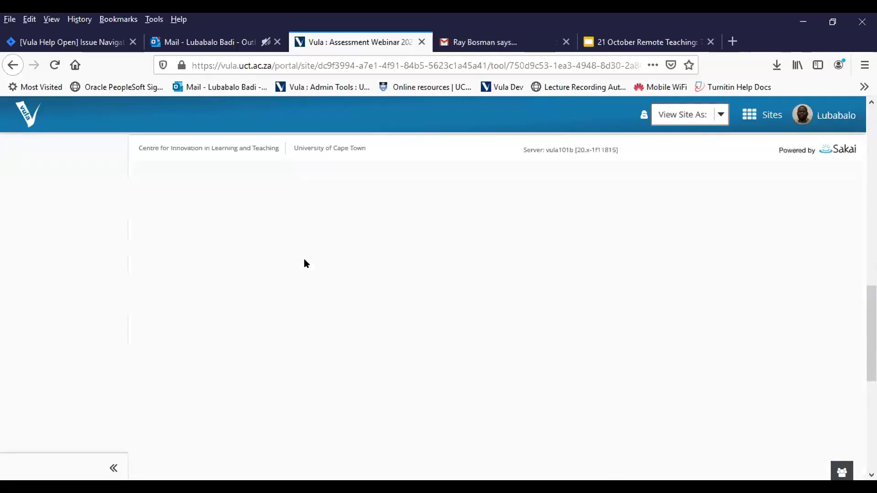
scroll(341, 292, "up", 5)
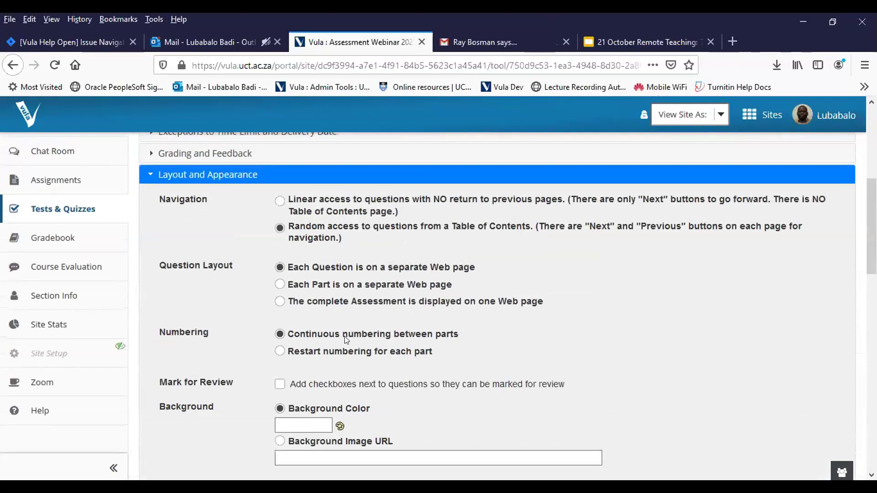
- Reopen Grading and Feedback and set the feedback type so that no feedback is displayed to the student
left_click(254, 160)
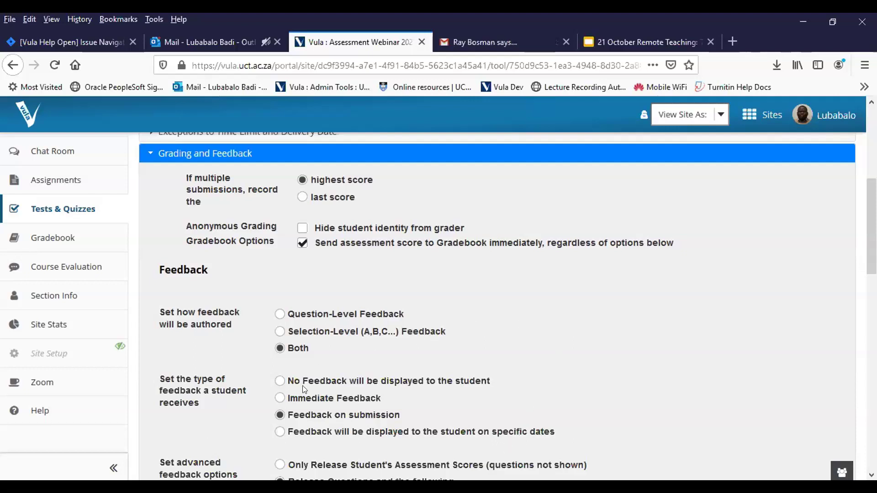
left_click(280, 381)
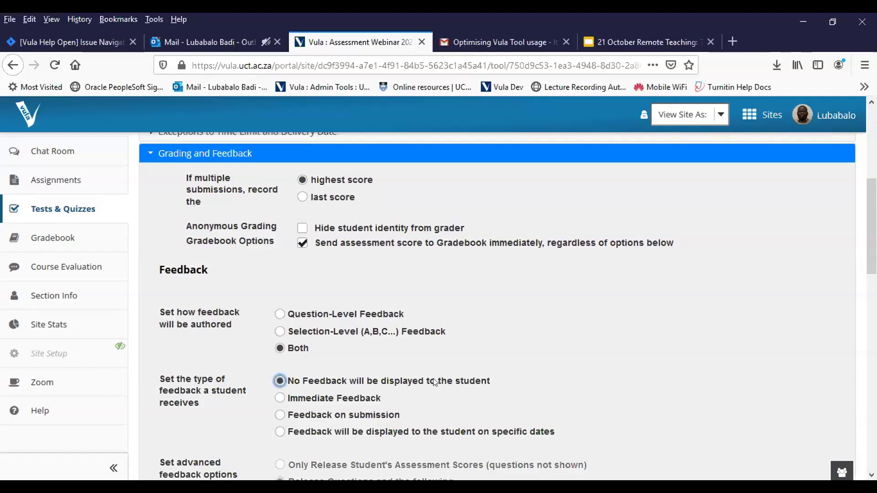
- Try Immediate Feedback and review the advanced feedback options, and set the type of feedback a student receives to Feedback on submission
scroll(436, 375, "down", 2)
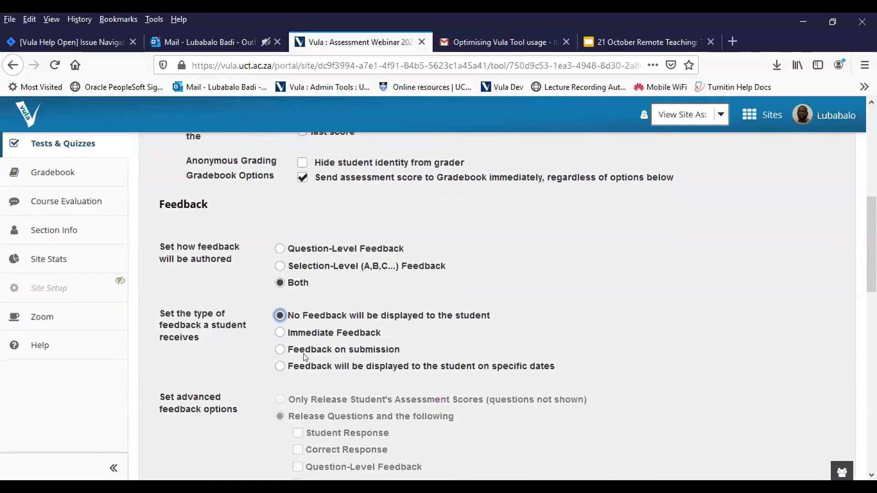
left_click(280, 331)
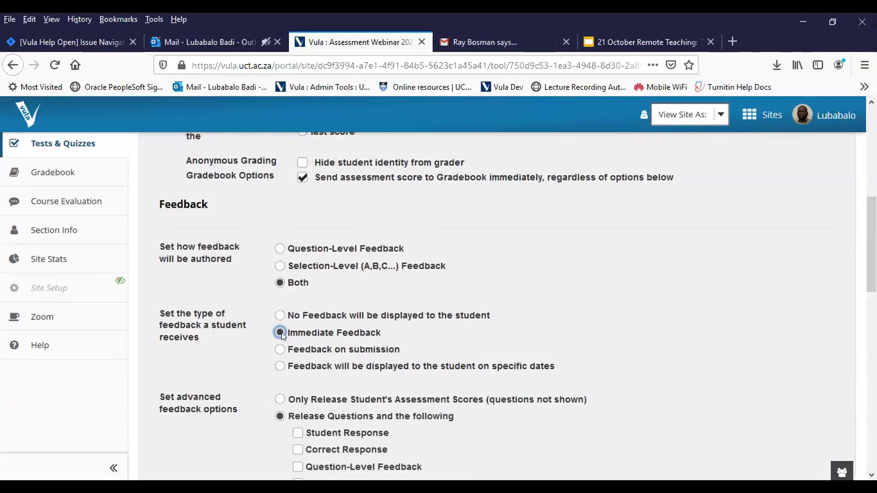
scroll(282, 347, "down", 10)
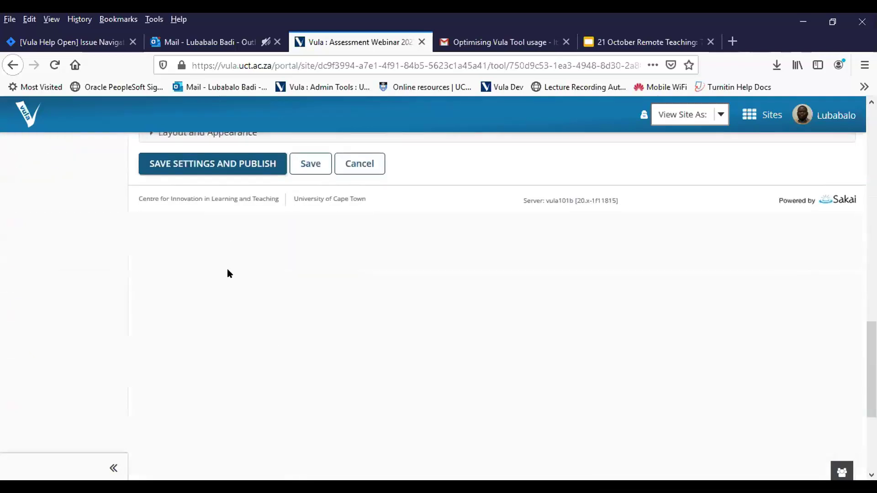
scroll(536, 369, "up", 4)
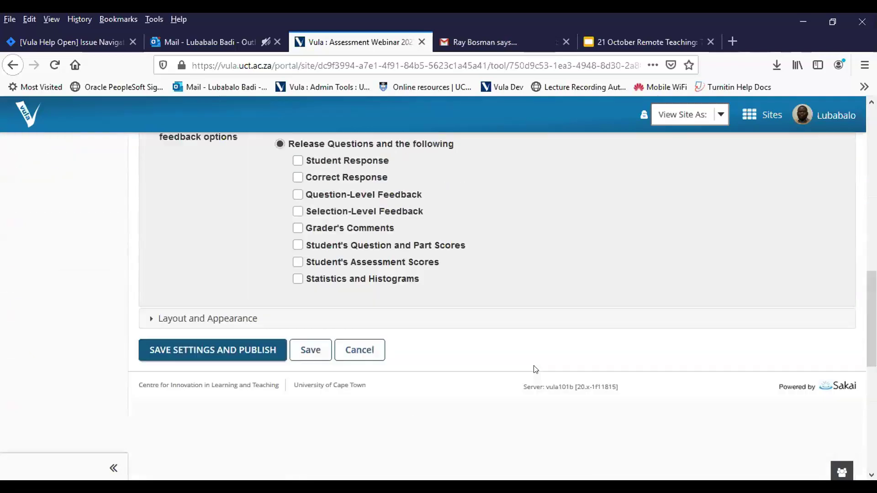
scroll(536, 369, "up", 5)
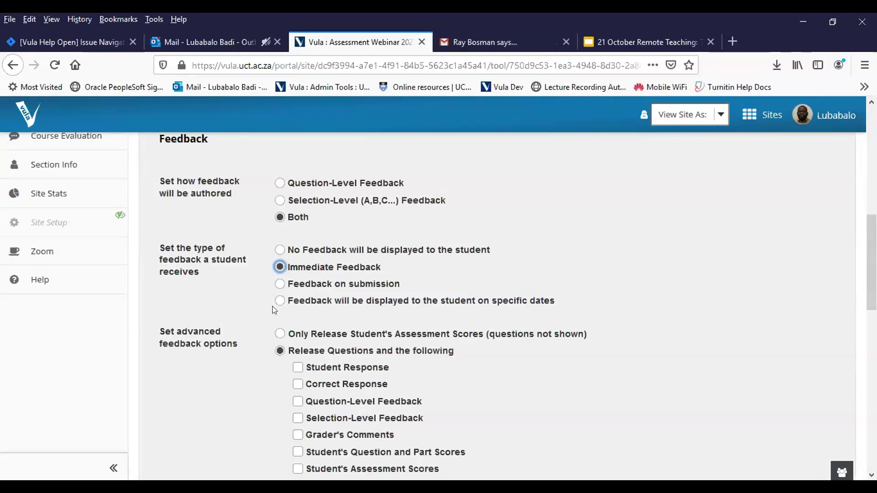
left_click(280, 283)
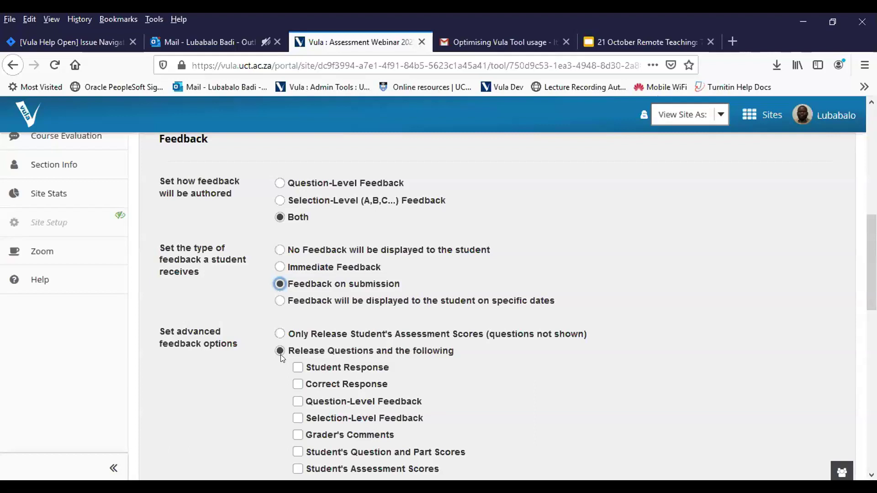
- Open Exceptions to Time Limit and Delivery Date and examine the existing exception's start date, due date and time limit
scroll(410, 341, "up", 5)
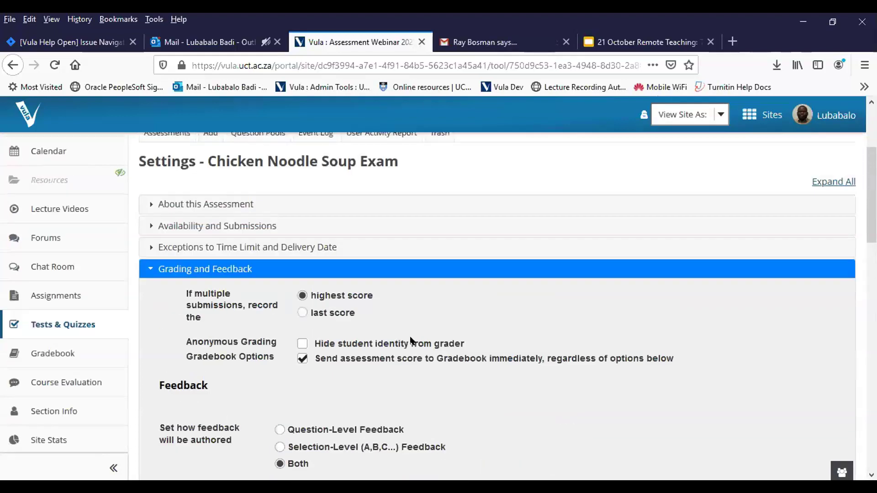
scroll(410, 341, "up", 1)
scroll(398, 359, "down", 2)
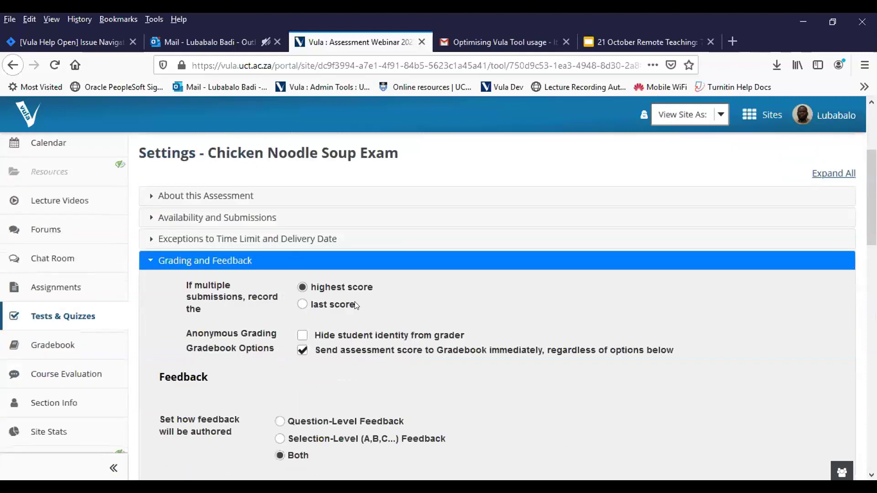
scroll(357, 305, "down", 1)
left_click(333, 198)
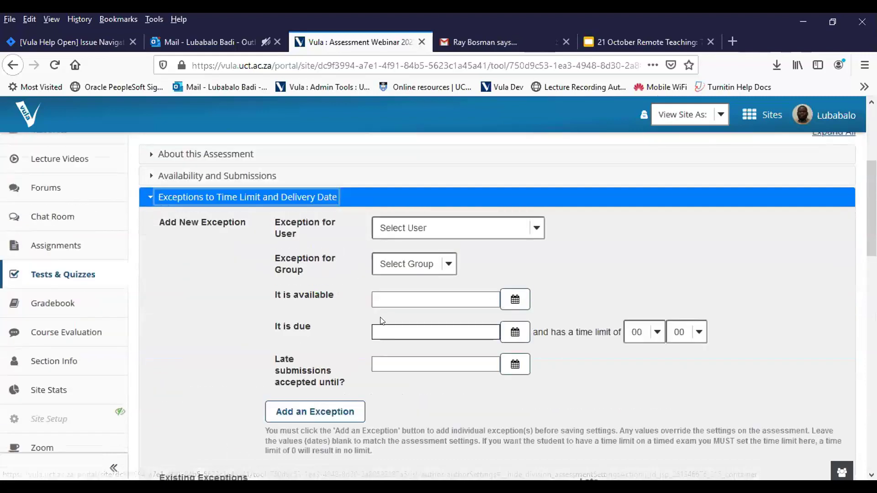
scroll(382, 321, "down", 3)
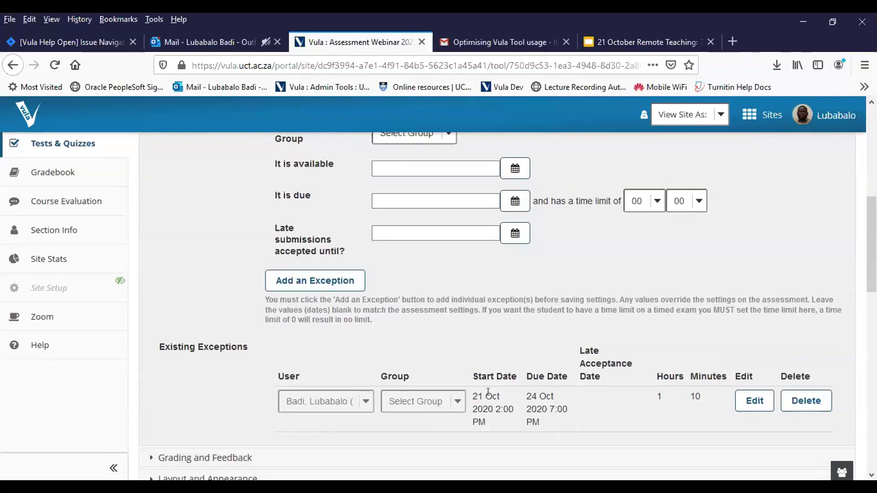
left_click_drag(488, 392, 490, 467)
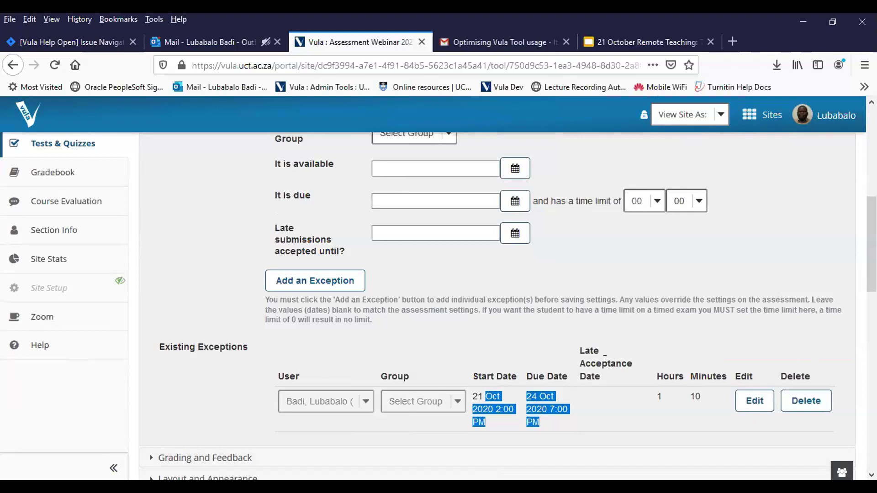
scroll(571, 381, "down", 5)
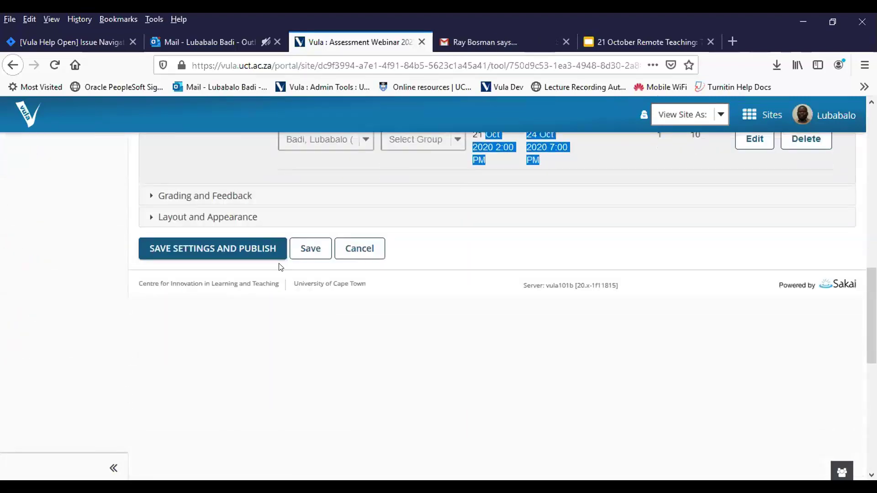
- Open Layout and Appearance and look over the navigation, question layout, numbering and mark for review options
scroll(288, 308, "up", 1)
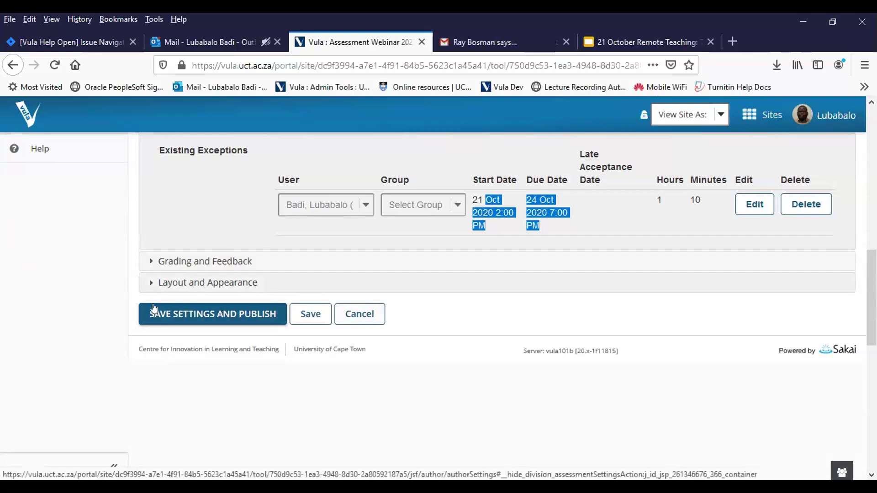
left_click(196, 285)
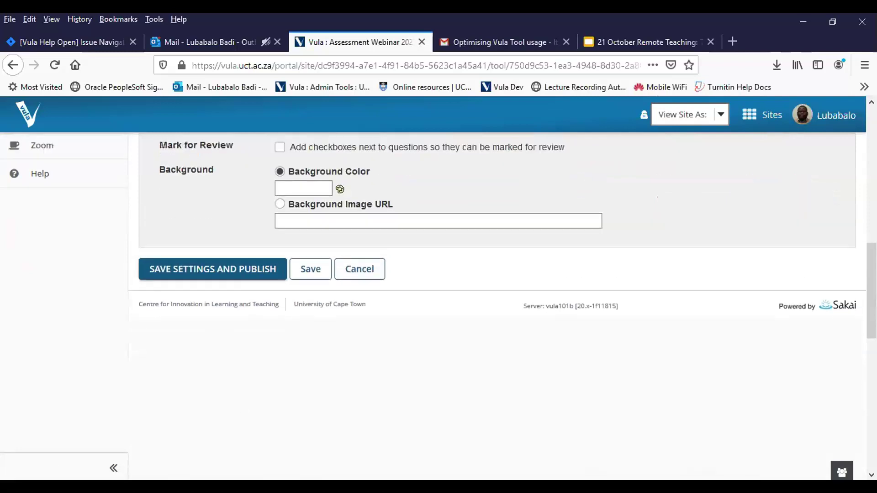
scroll(300, 478, "up", 5)
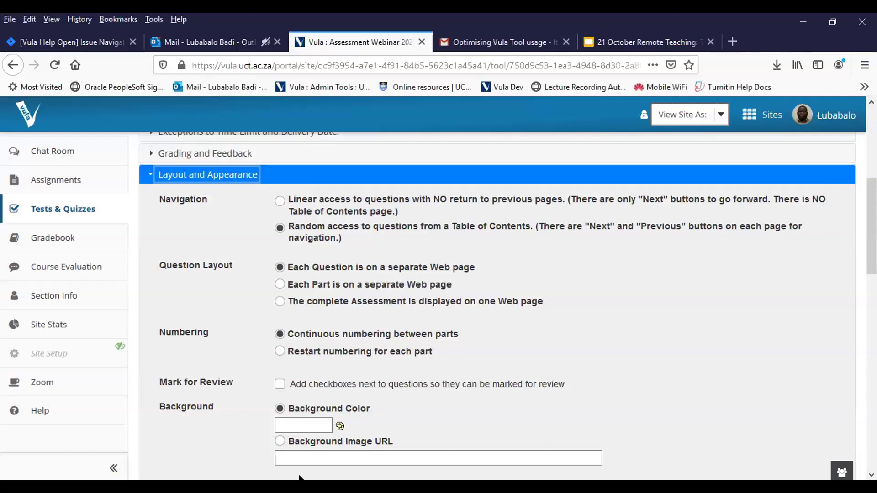
scroll(535, 358, "down", 3)
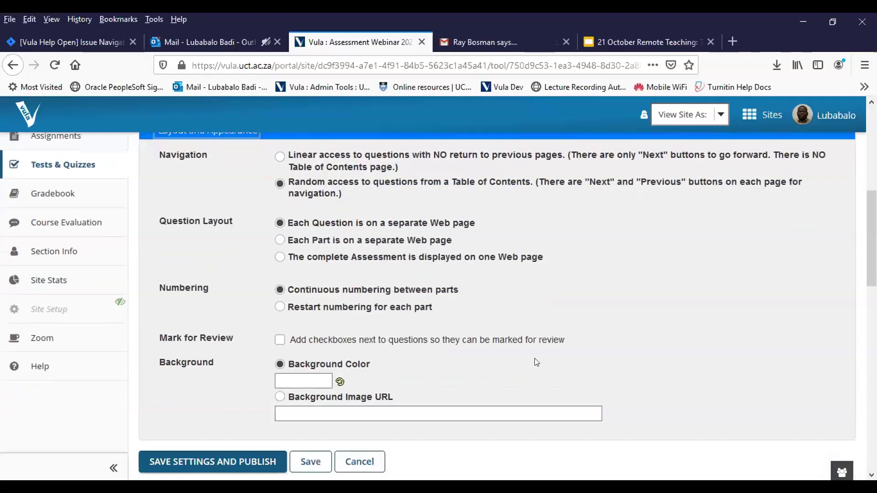
scroll(536, 362, "up", 3)
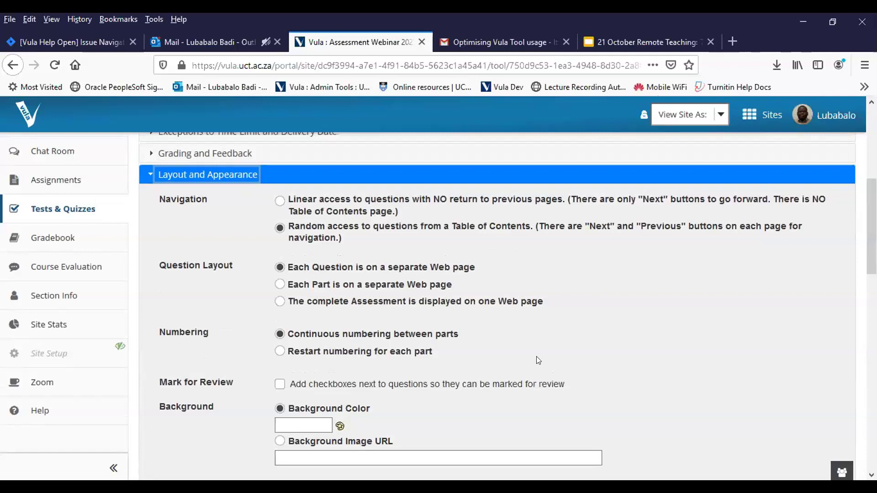
- Recheck the Grading and Feedback options for Chicken Noodle Soup Exam and save the settings to proceed to publishing
scroll(538, 361, "up", 6)
left_click(337, 283)
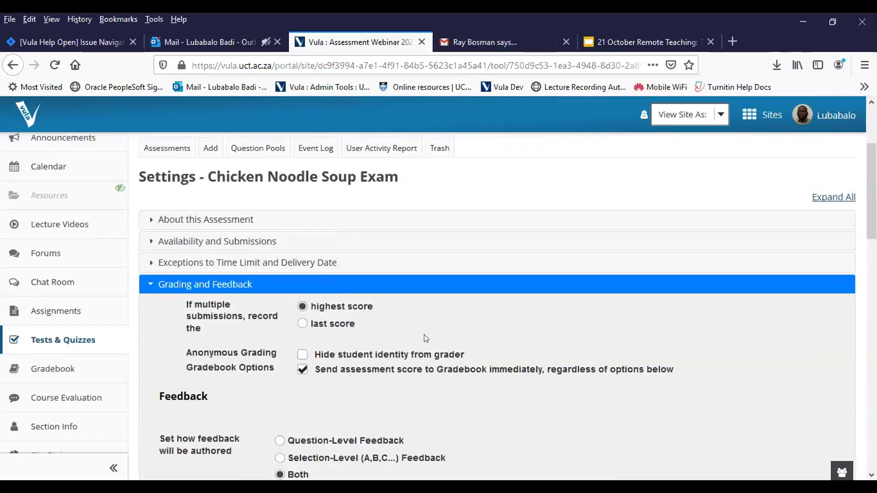
scroll(426, 338, "down", 10)
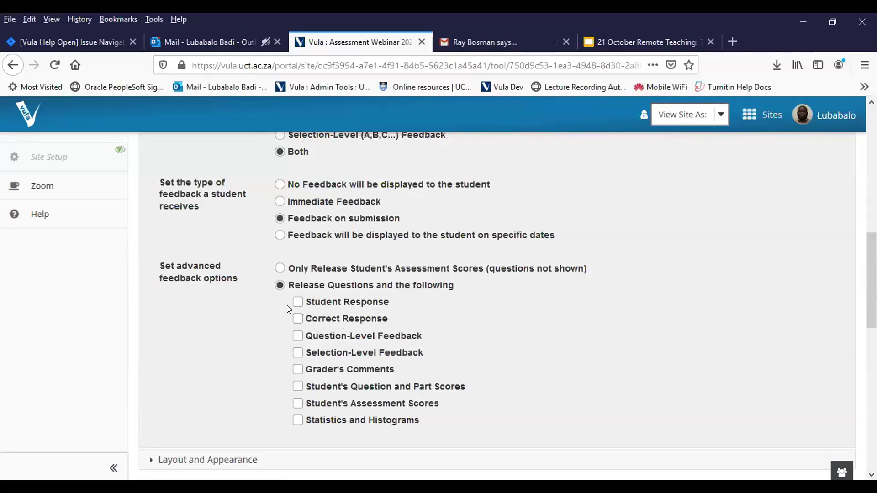
scroll(300, 306, "down", 3)
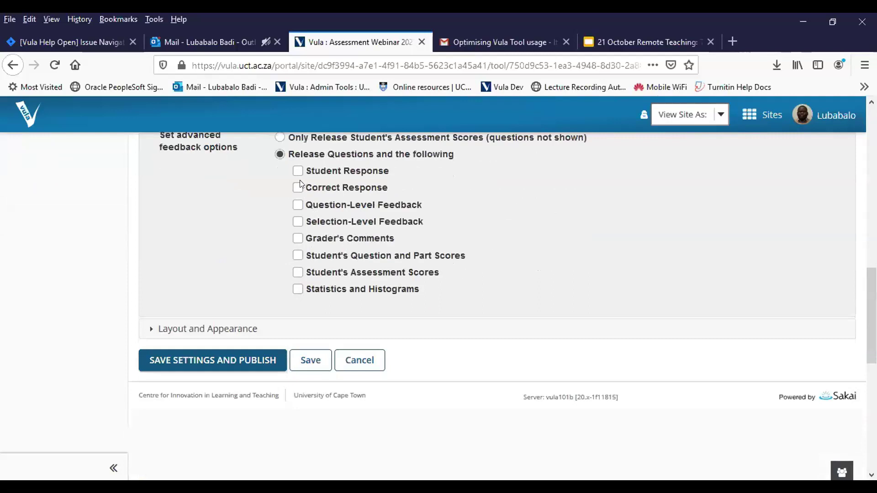
left_click(319, 363)
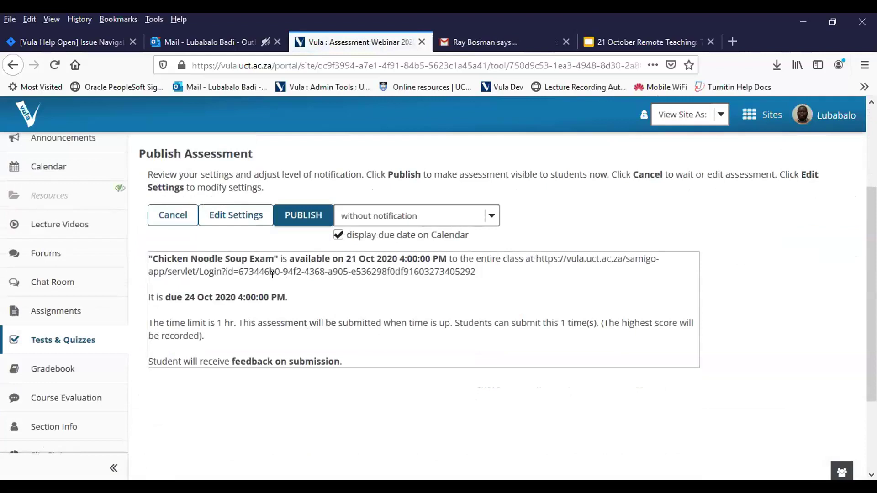
- Return to editing the exam settings and set the advanced feedback option to Only Release Student's Assessment Scores (questions not shown)
left_click(232, 215)
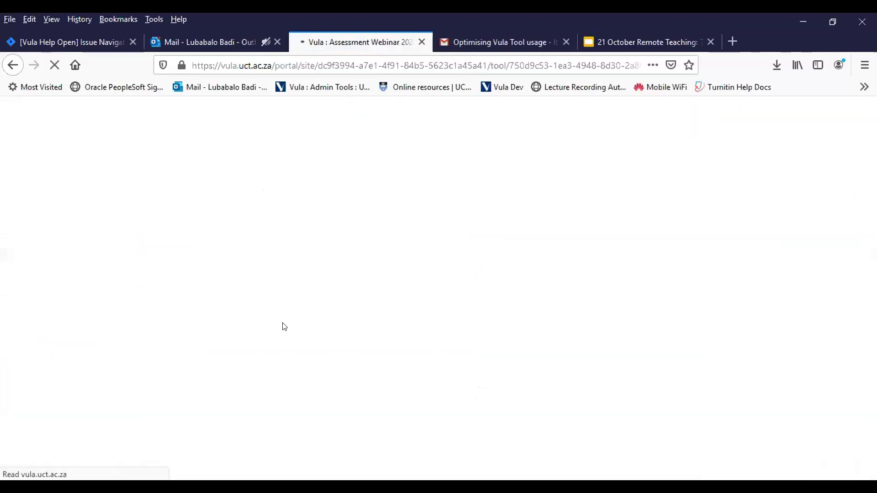
scroll(286, 325, "down", 15)
key("ctrl+plus")
scroll(339, 352, "down", 3)
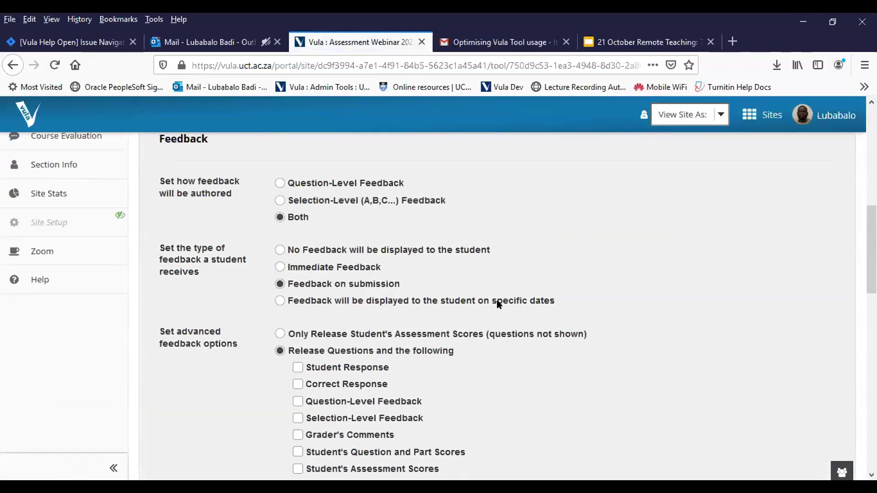
left_click(322, 336)
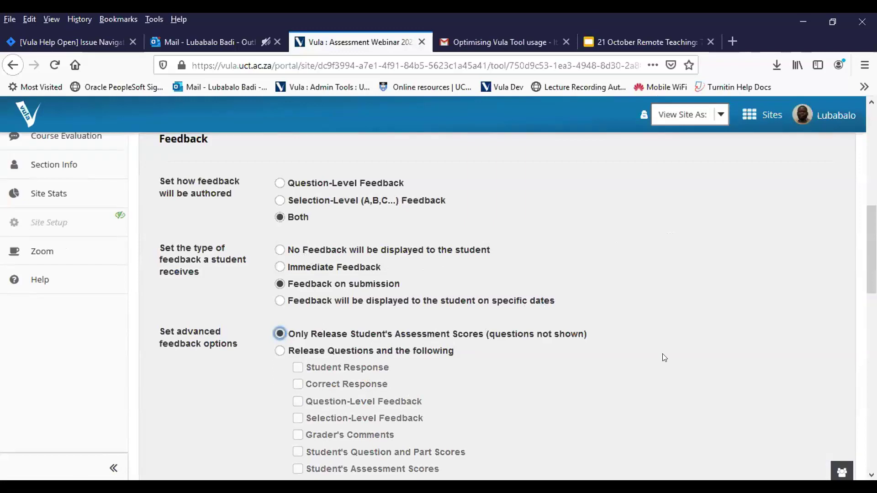
left_click_drag(594, 334, 288, 334)
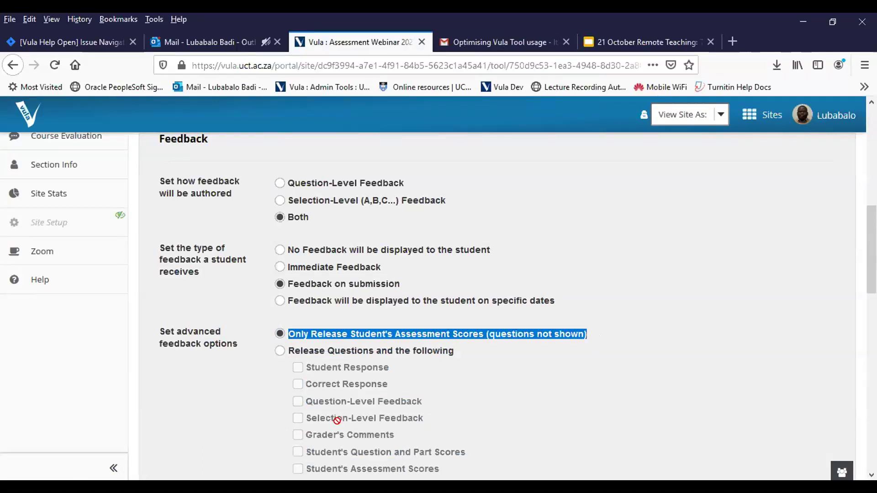
- Recheck the Layout and Appearance settings and save the exam settings to return to the Publish Assessment page
scroll(337, 419, "down", 3)
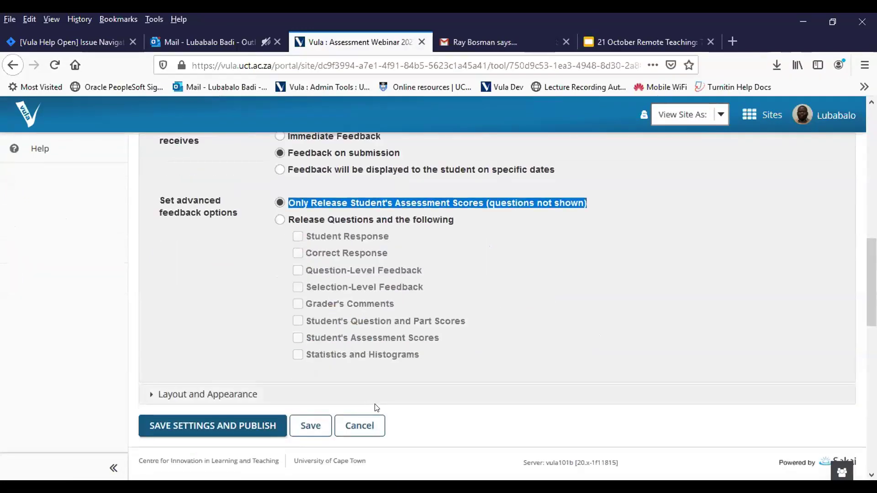
left_click(286, 396)
scroll(319, 402, "down", 5)
scroll(674, 370, "up", 3)
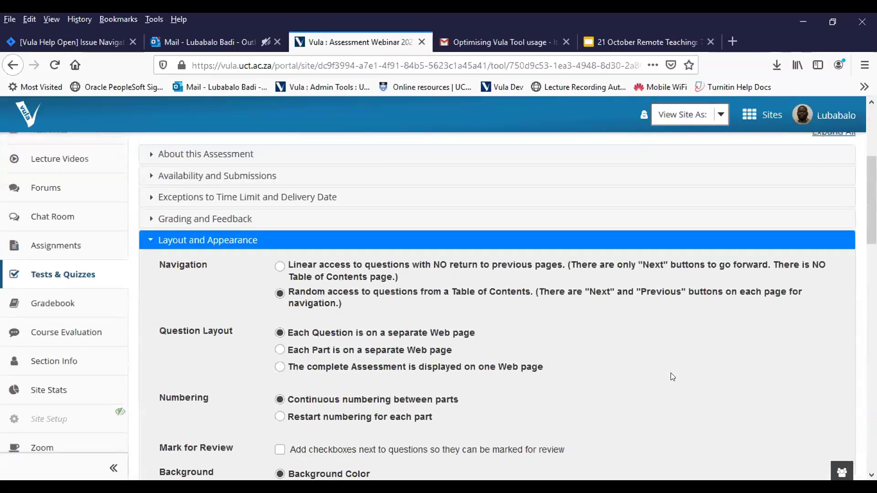
scroll(676, 408, "down", 1)
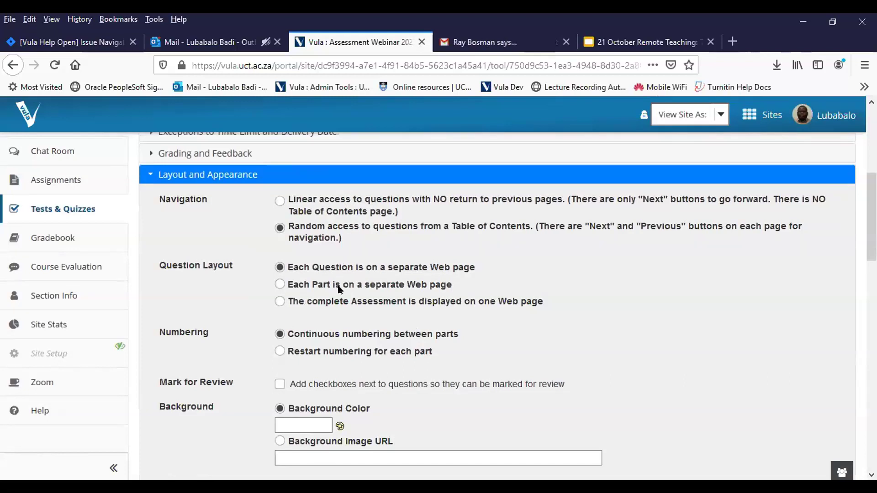
scroll(338, 289, "down", 3)
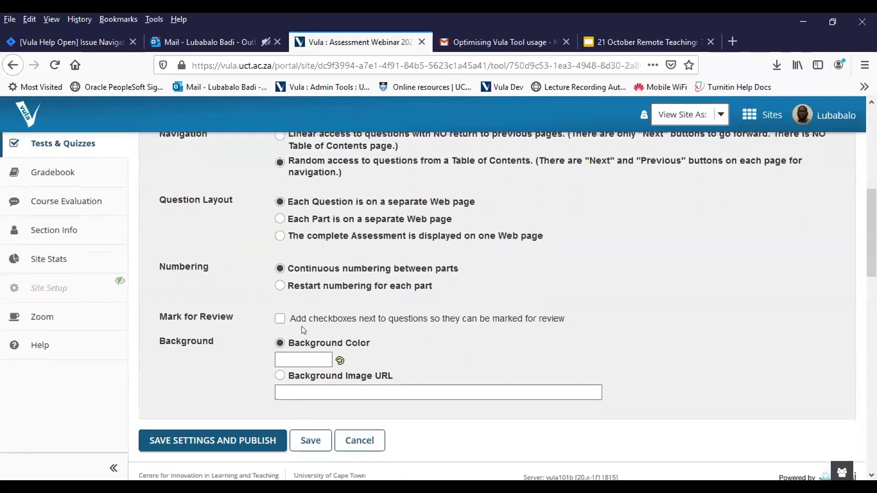
left_click(269, 434)
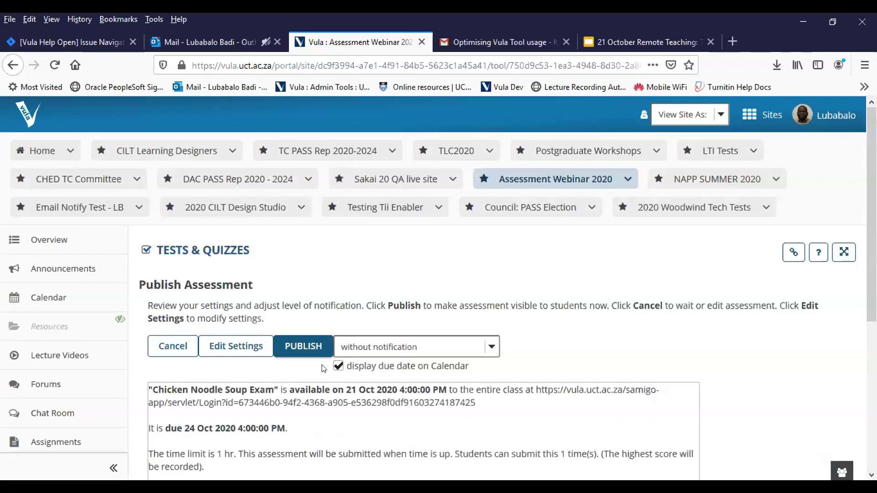
- Publish Chicken Noodle Soup Exam without notification, keeping its due date displayed on the Calendar
scroll(335, 309, "down", 3)
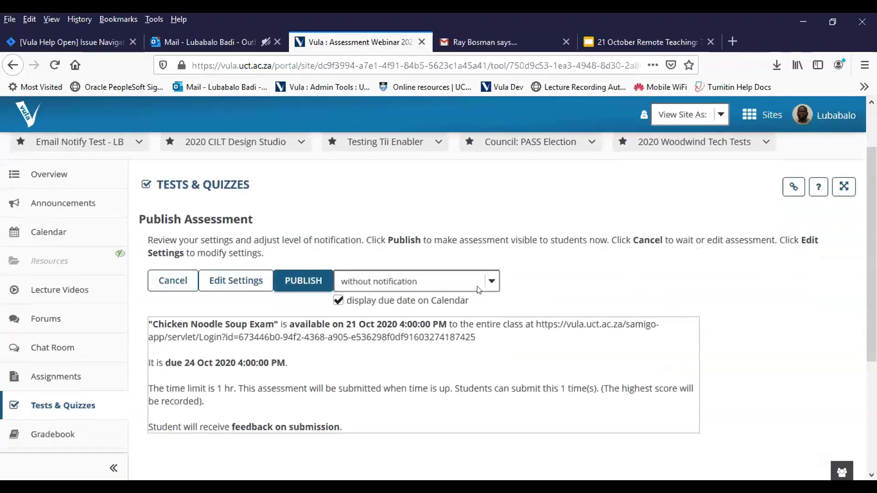
left_click(452, 285)
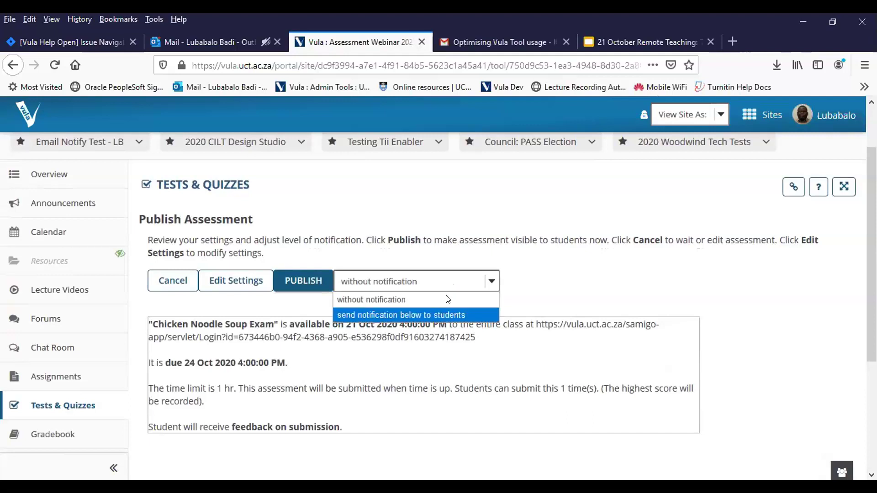
left_click(365, 300)
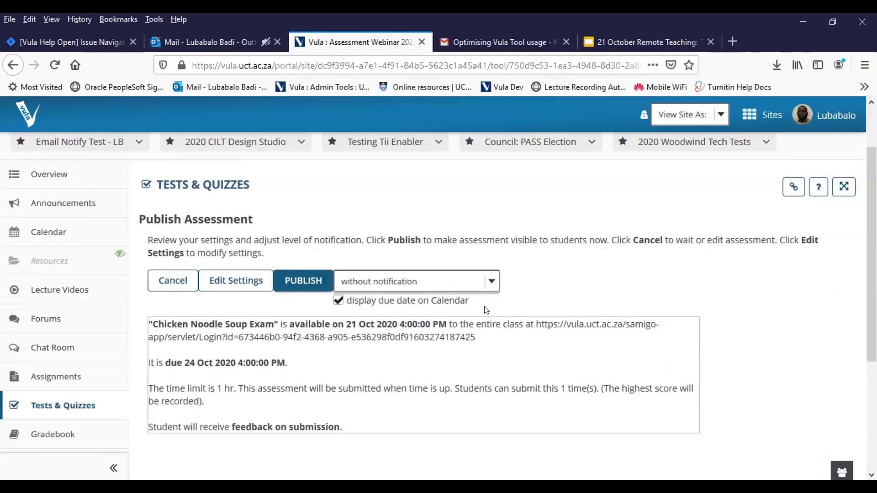
left_click_drag(485, 307, 338, 307)
left_click(292, 288)
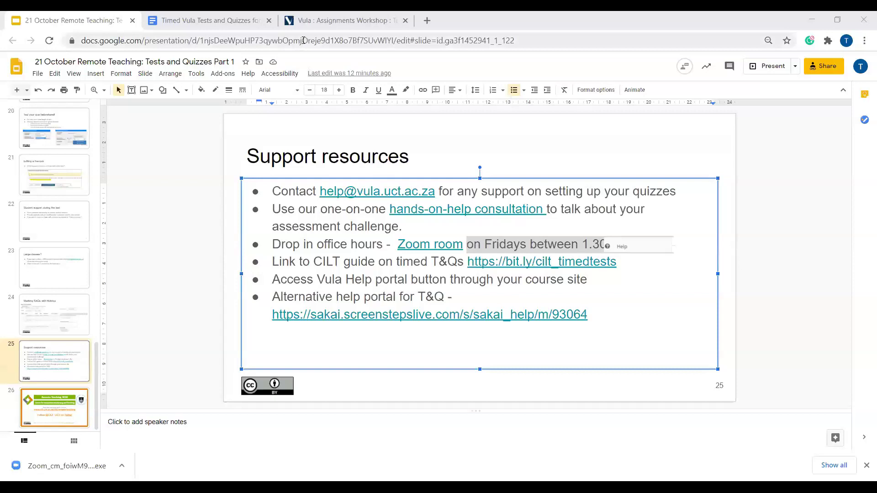
- In Google Slides, select the web address of the presentation "21 October Remote Teaching: Tests and Quizzes Part 1"
left_click(303, 40)
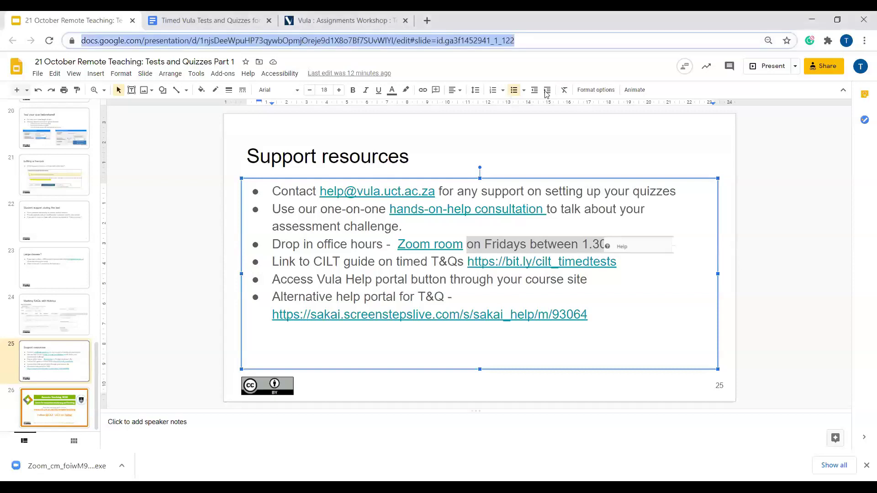